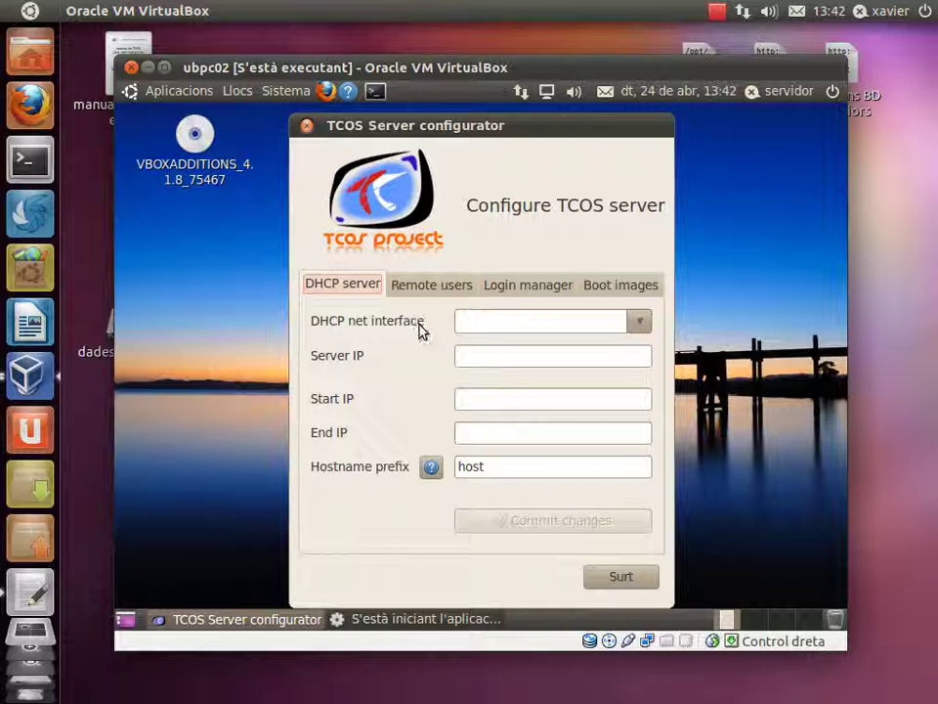
Look over the Remote users, Login manager and Boot images tabs, then return to DHCP server.
click(431, 287)
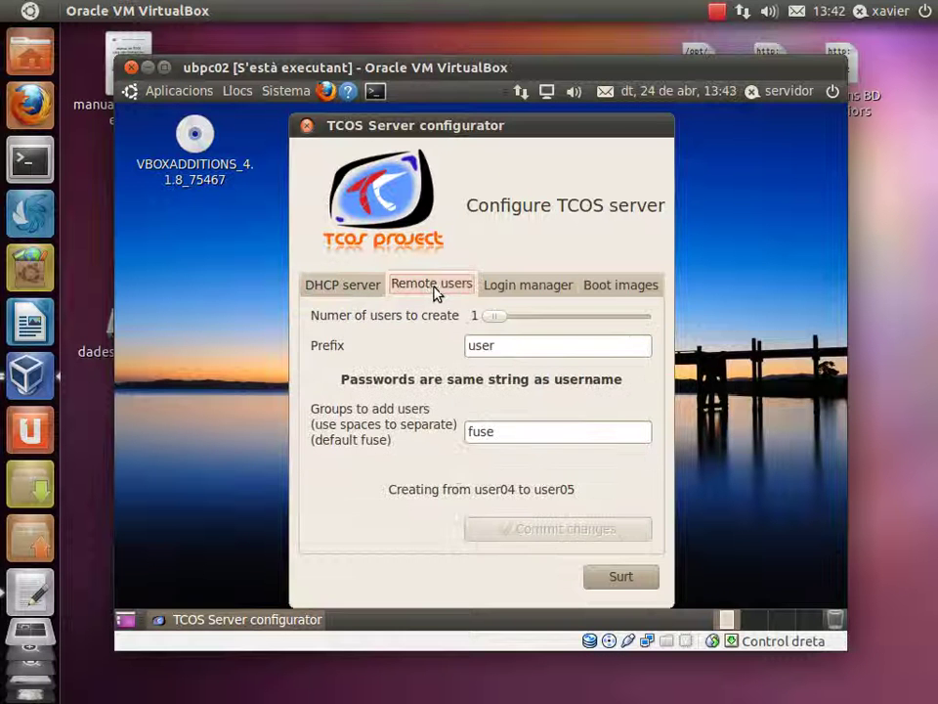
click(509, 293)
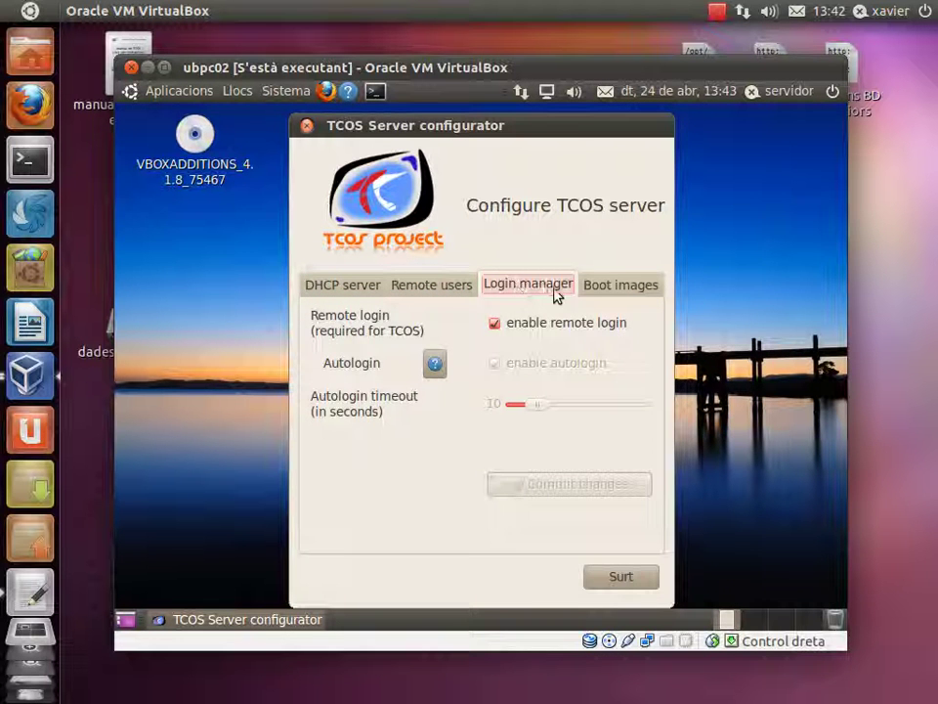
click(616, 285)
click(362, 293)
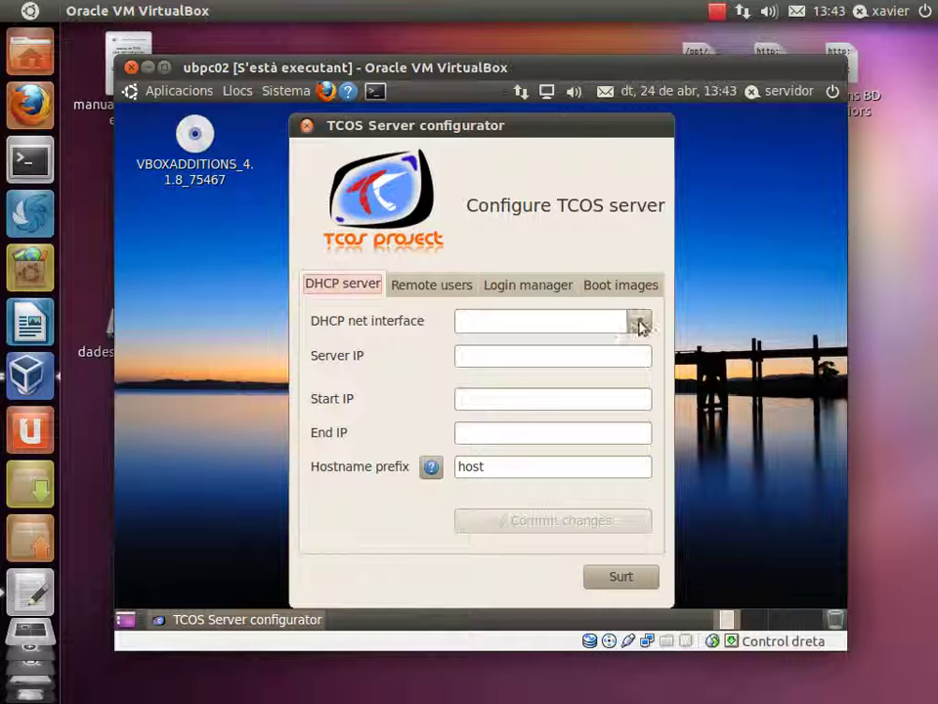
Set the DHCP interface to eth1 and Start IP to 192.168.6.111, and commit the changes.
click(639, 320)
click(574, 387)
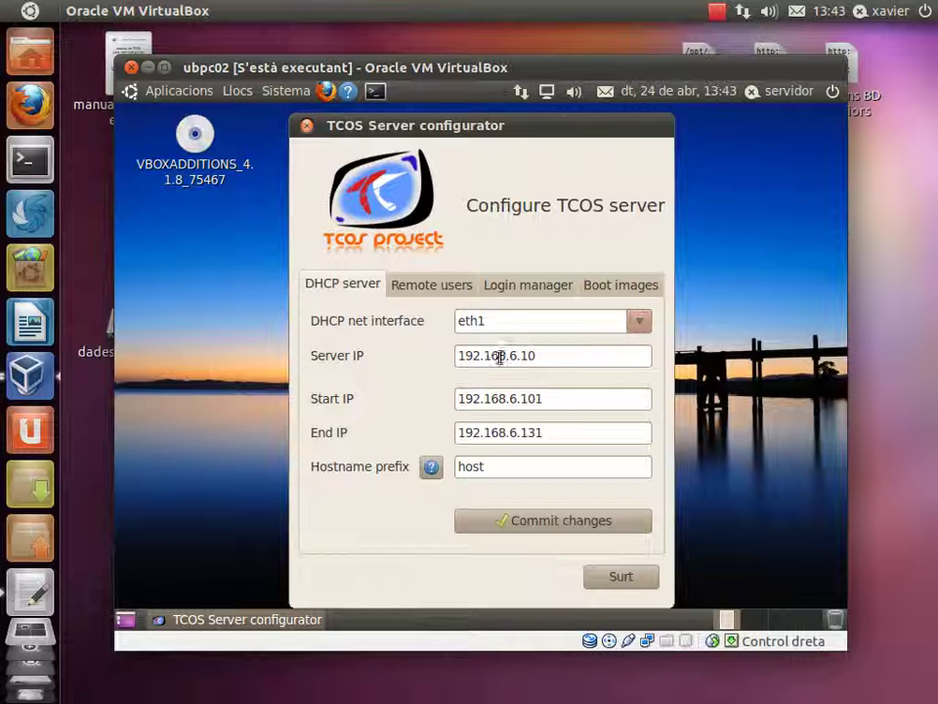
drag(528, 399, 543, 397)
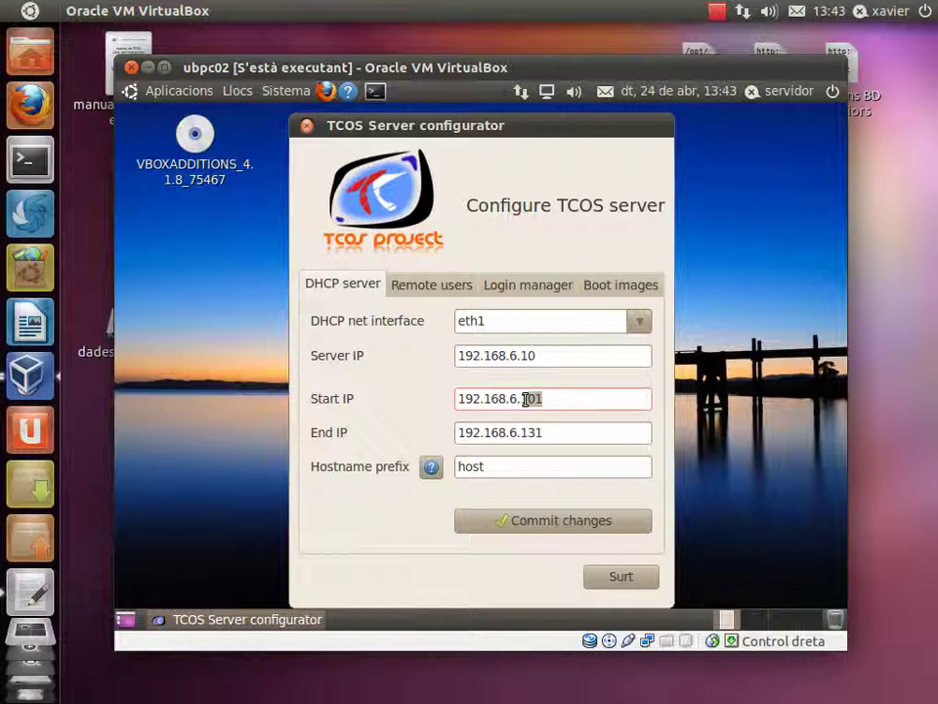
text(11)
click(508, 523)
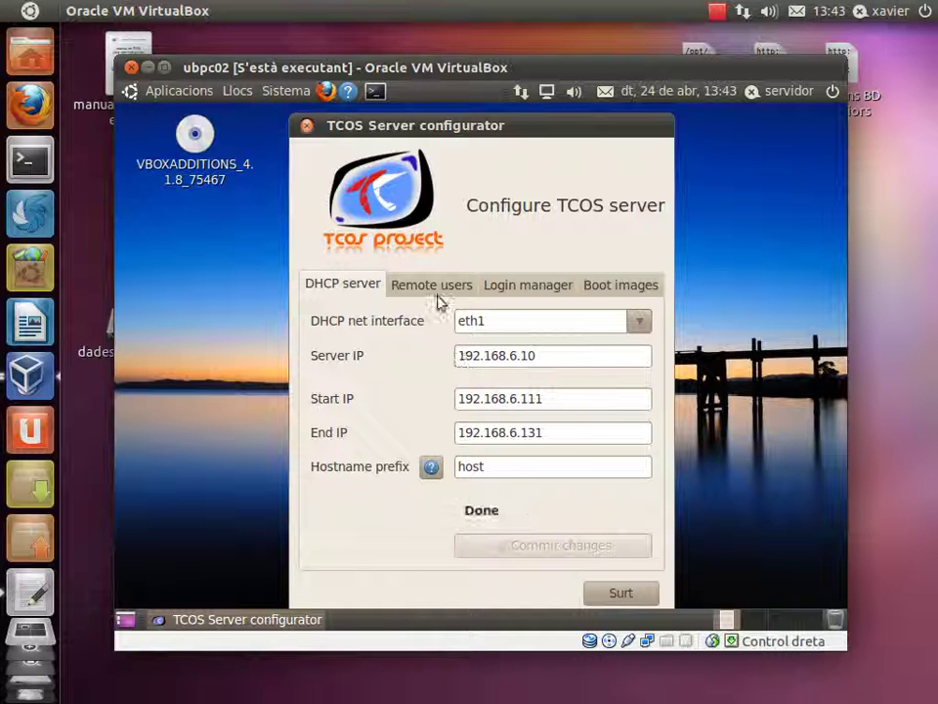
Review the Remote users and Login manager tabs, ending on Boot images.
click(435, 286)
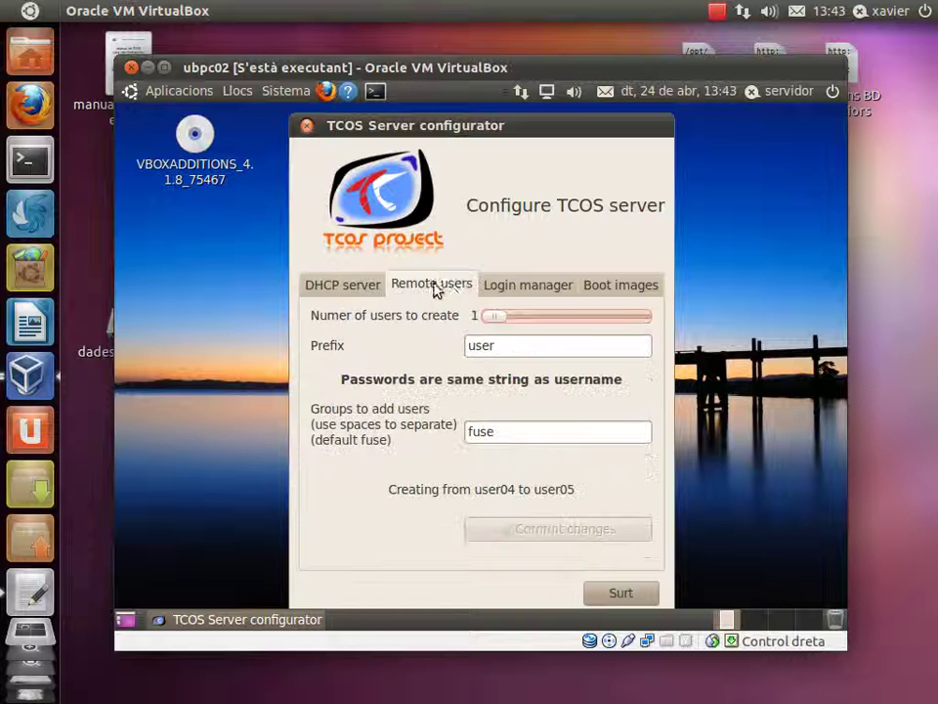
click(511, 289)
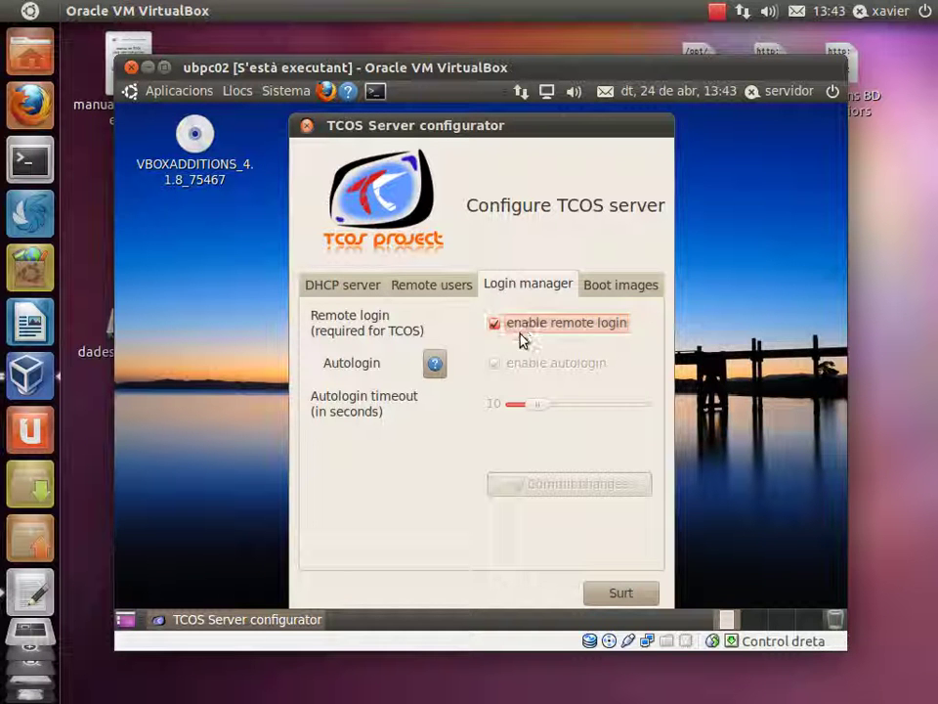
click(593, 290)
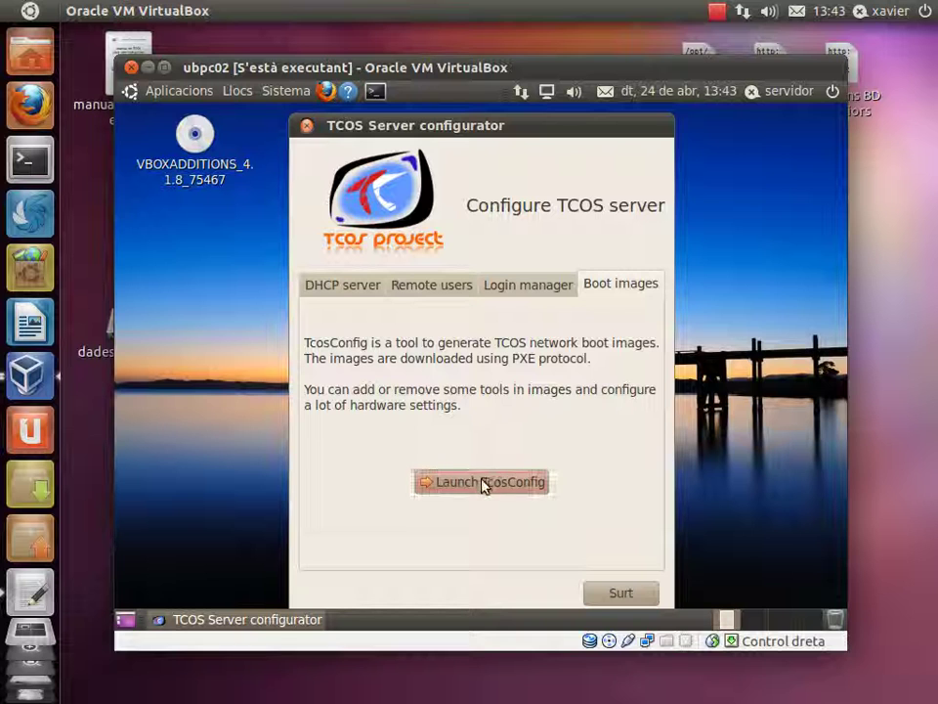
Launch TcosConfig and include all Xorg drivers and OpenGL libraries in the image.
click(483, 480)
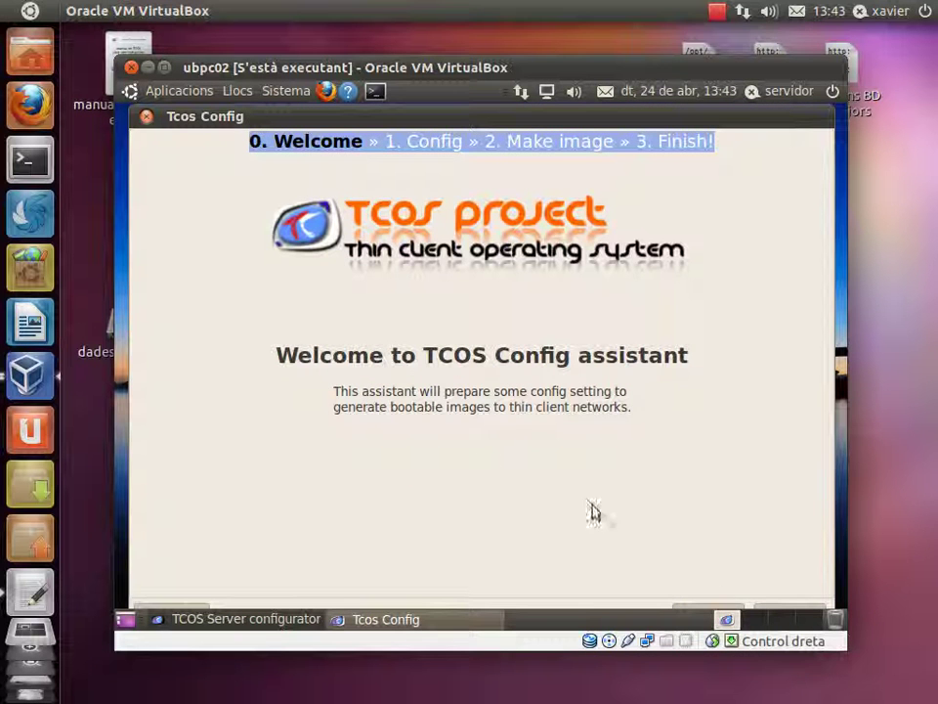
click(780, 612)
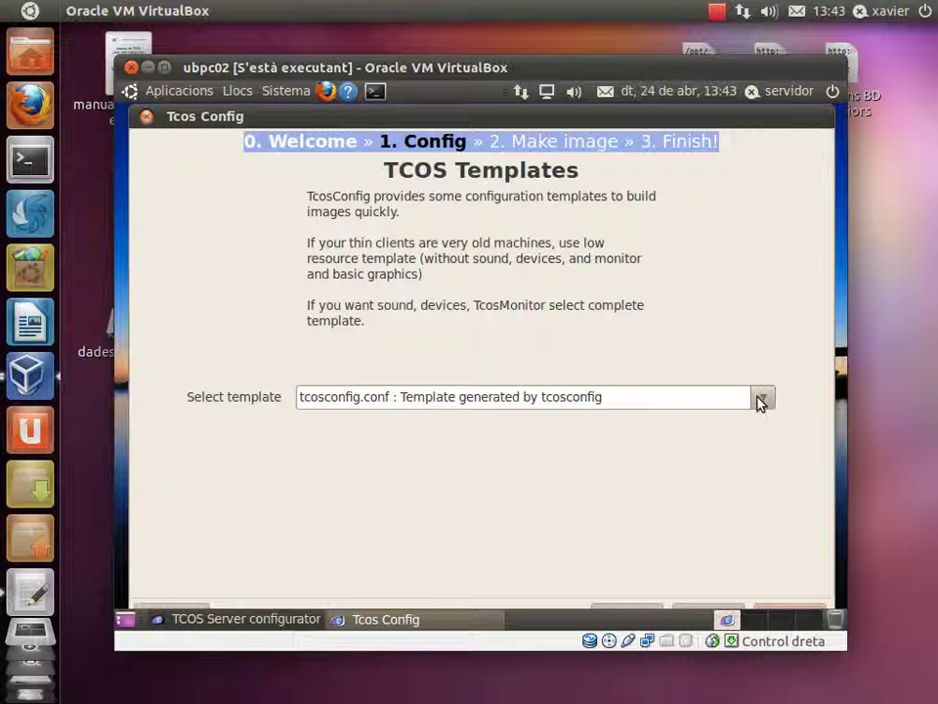
click(777, 611)
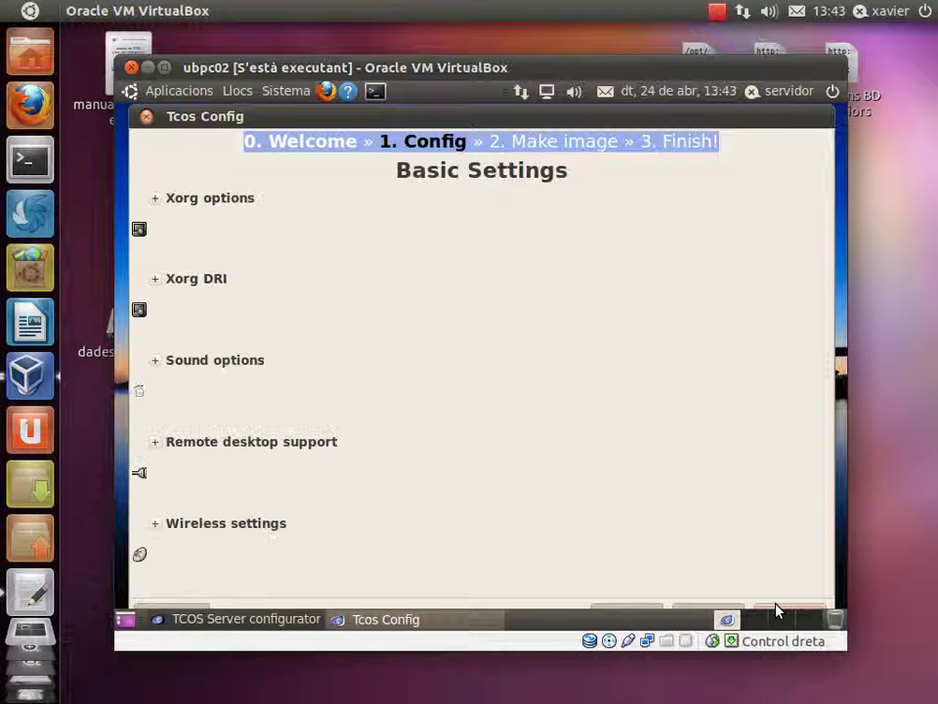
click(156, 199)
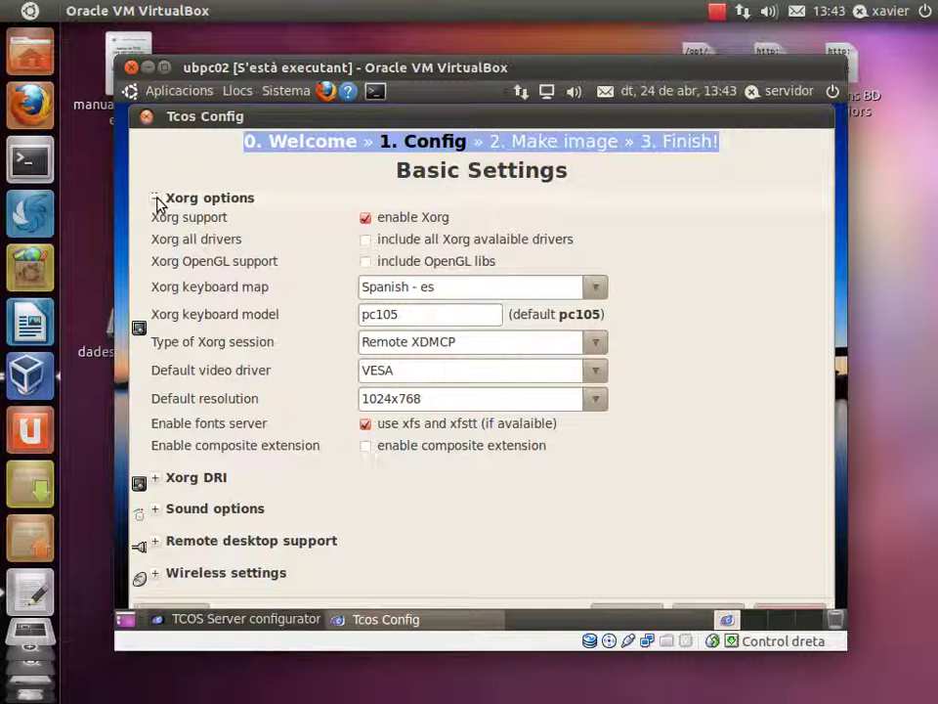
click(367, 242)
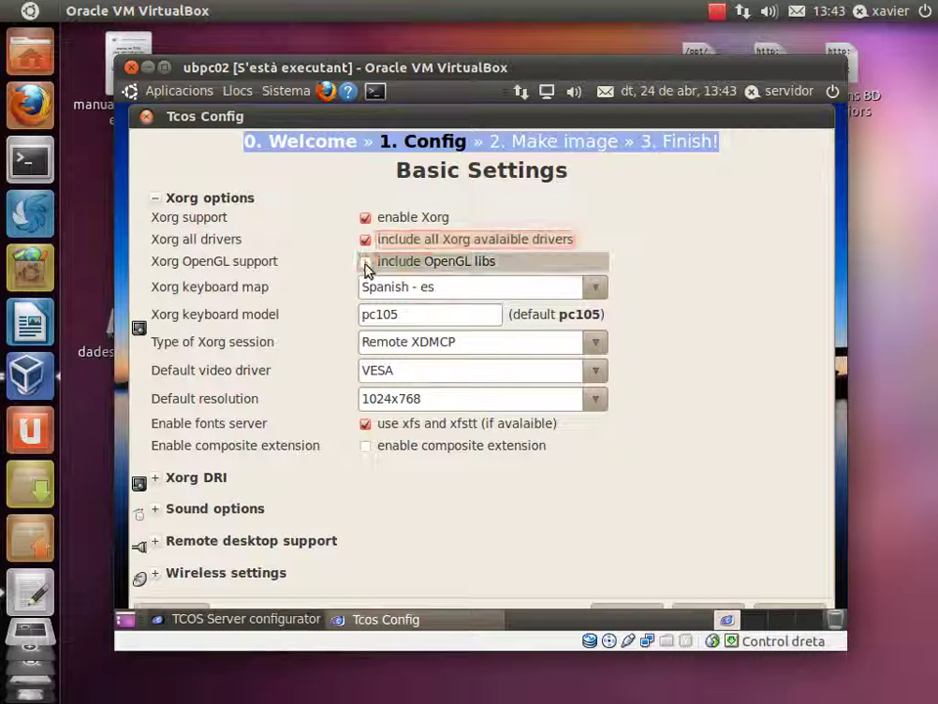
click(367, 264)
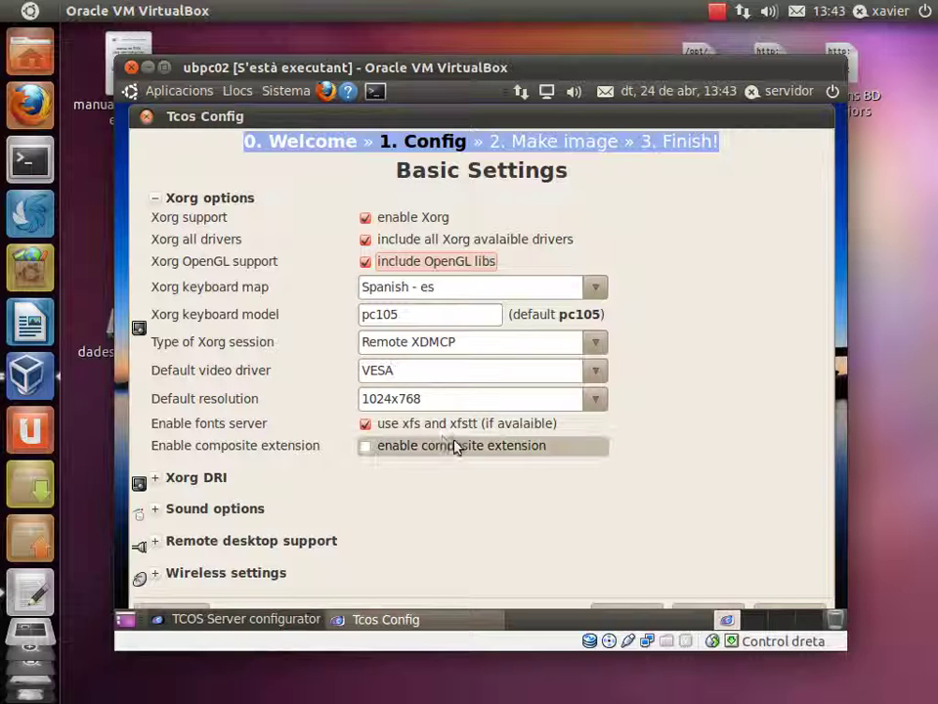
Keep kernel 2.6.32-38-generic and PXE booting, advancing the wizard to Make image.
click(782, 606)
click(156, 505)
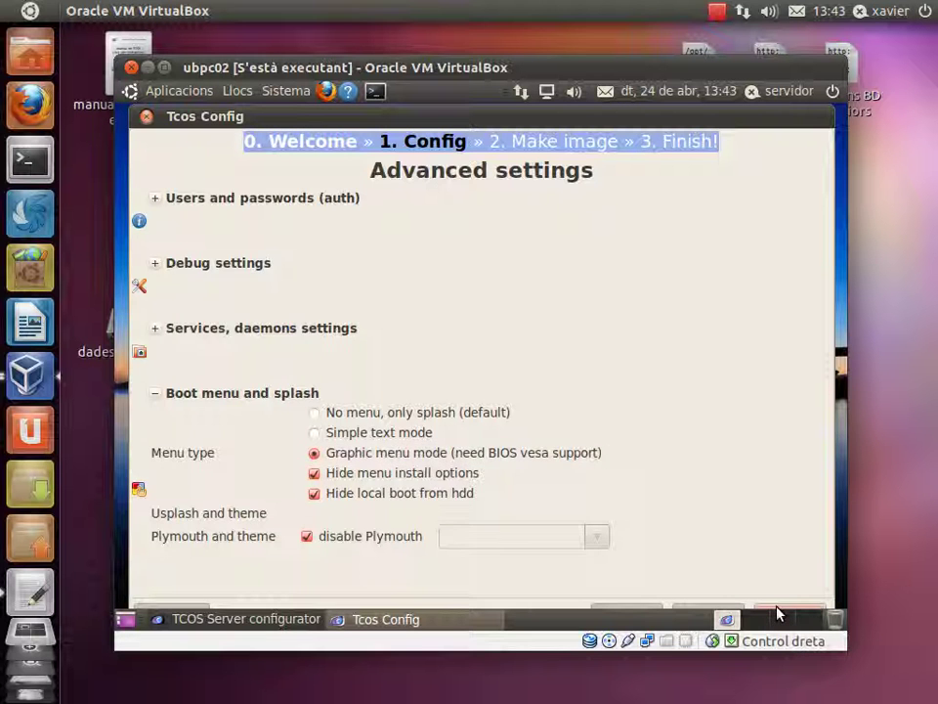
click(777, 613)
click(626, 203)
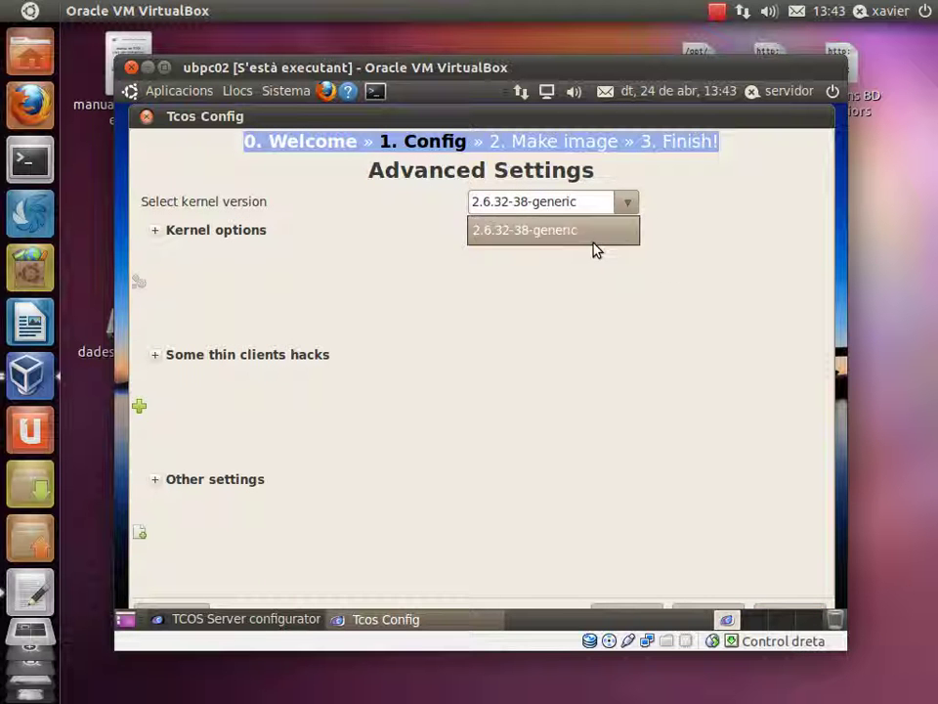
click(544, 242)
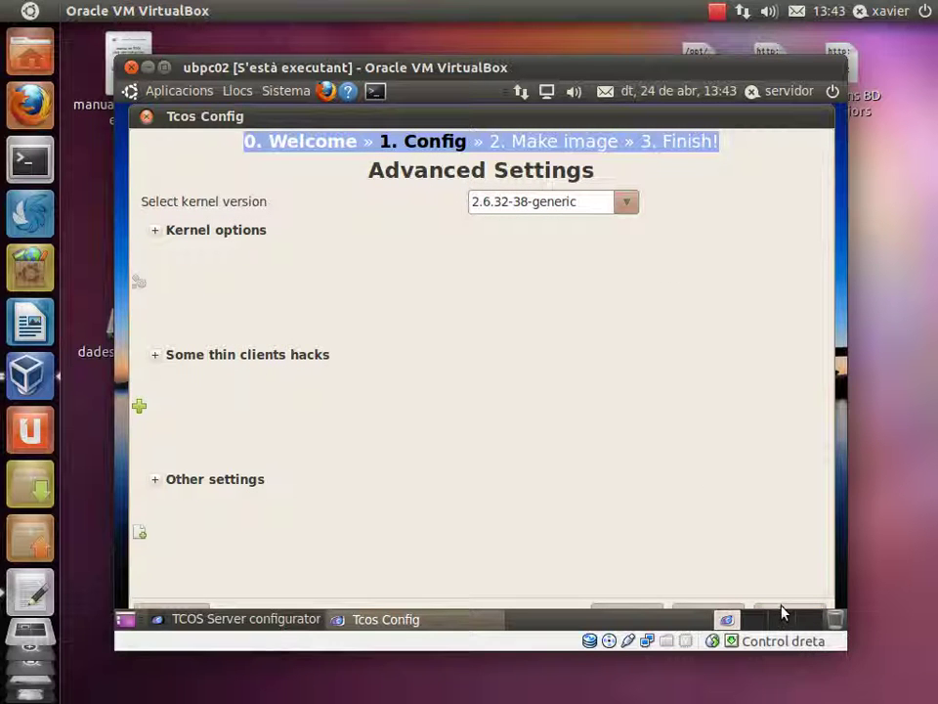
click(782, 613)
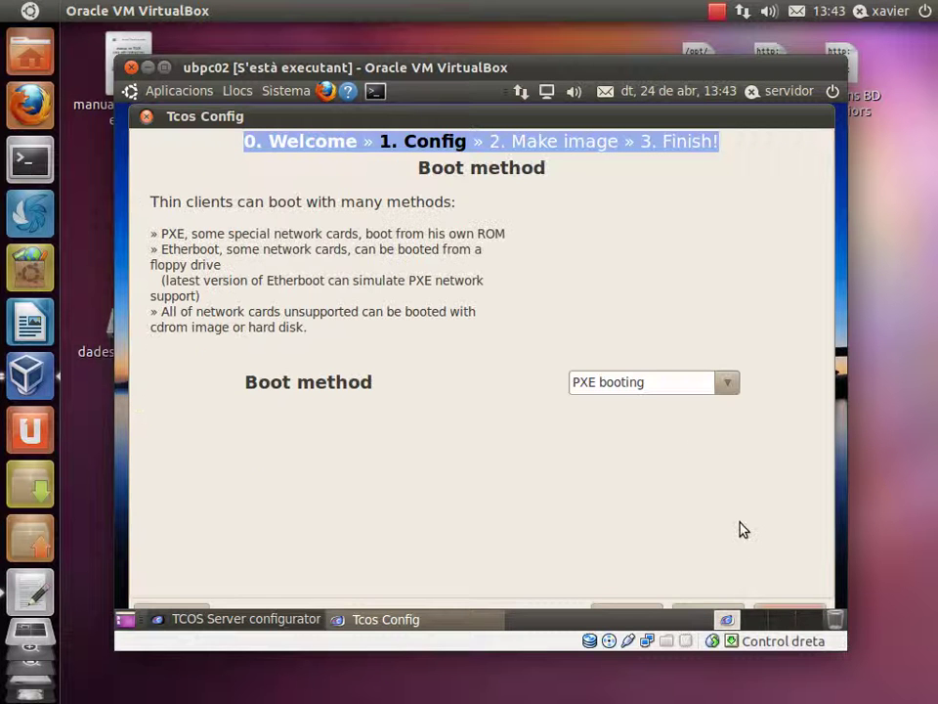
click(726, 383)
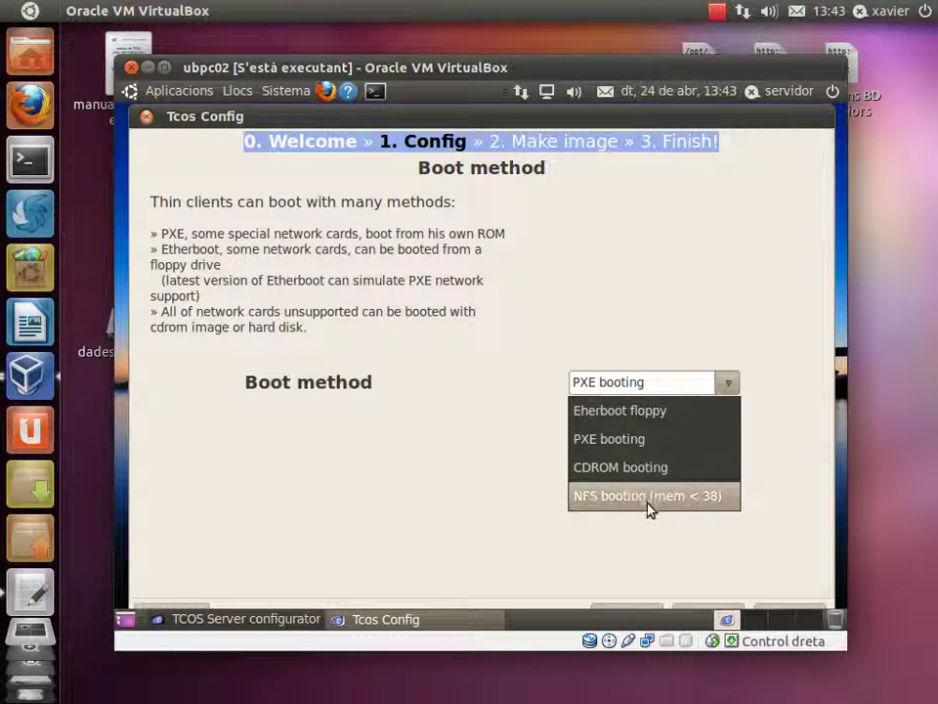
click(630, 450)
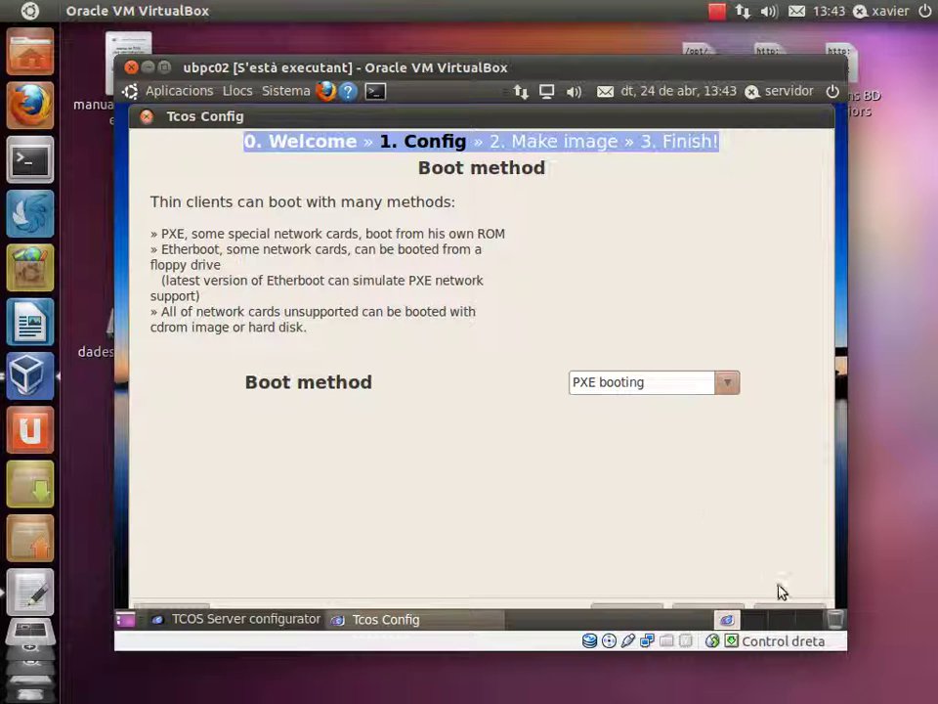
click(787, 611)
Build the boot images, accepting the blank root password notice, and continue to Finish once complete.
click(465, 224)
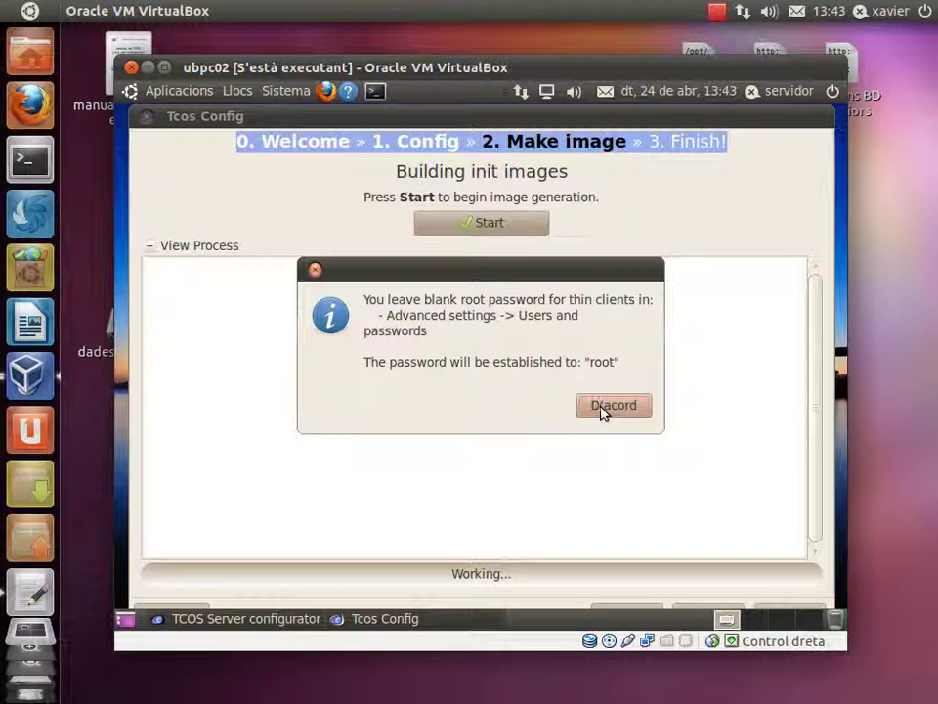
click(603, 407)
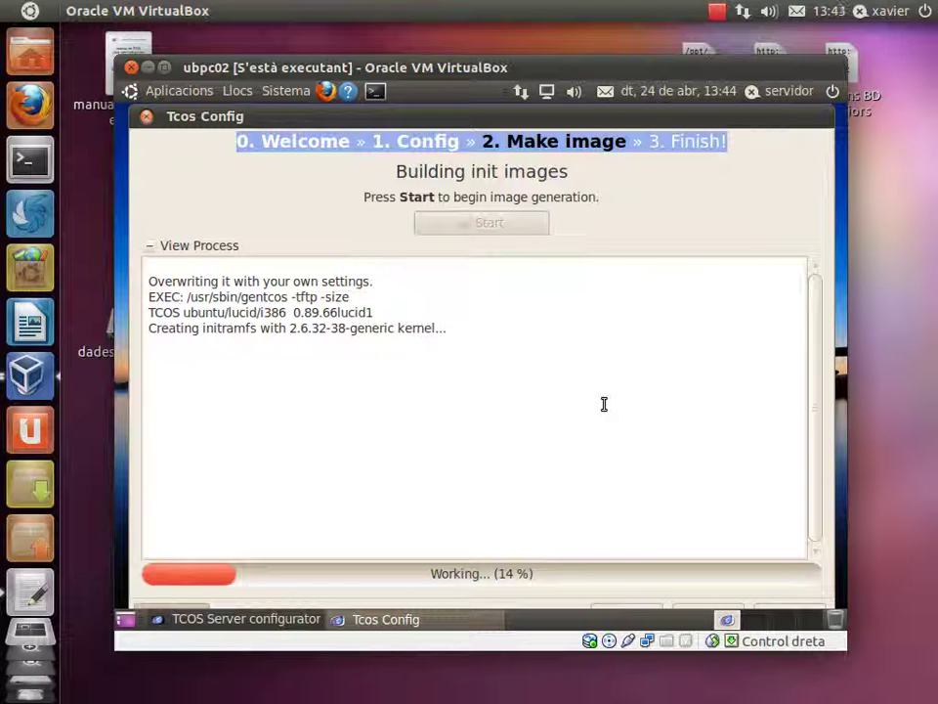
click(716, 14)
click(729, 63)
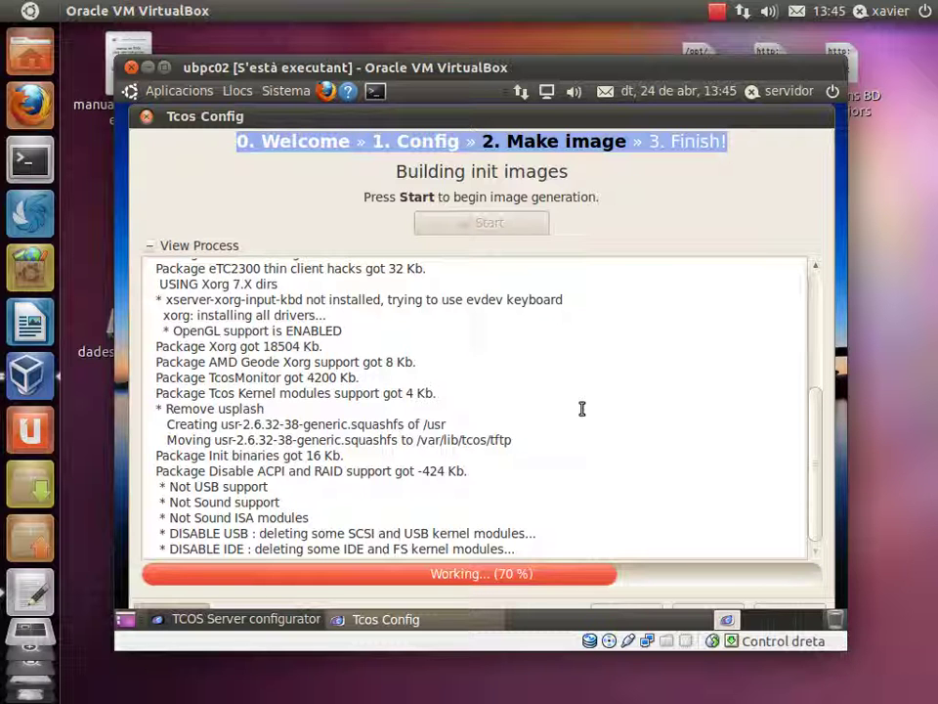
click(718, 12)
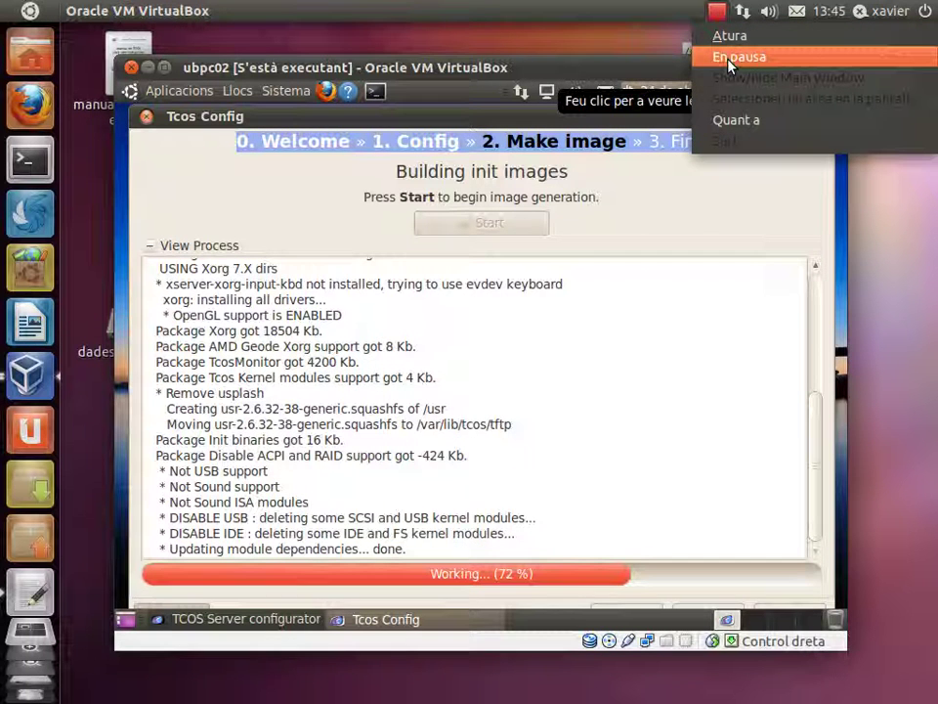
click(728, 58)
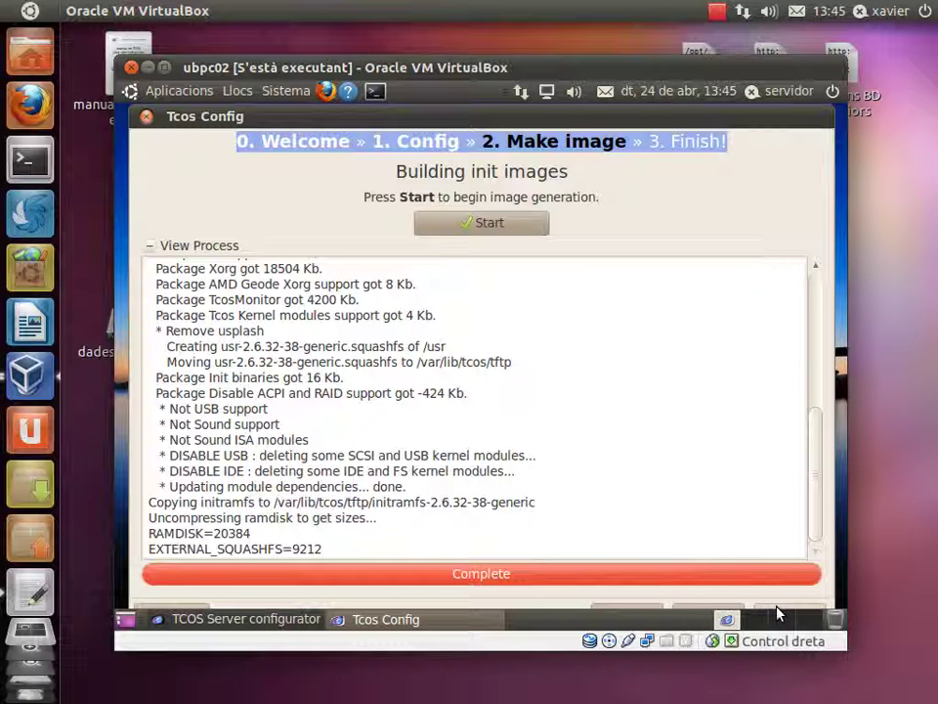
click(777, 613)
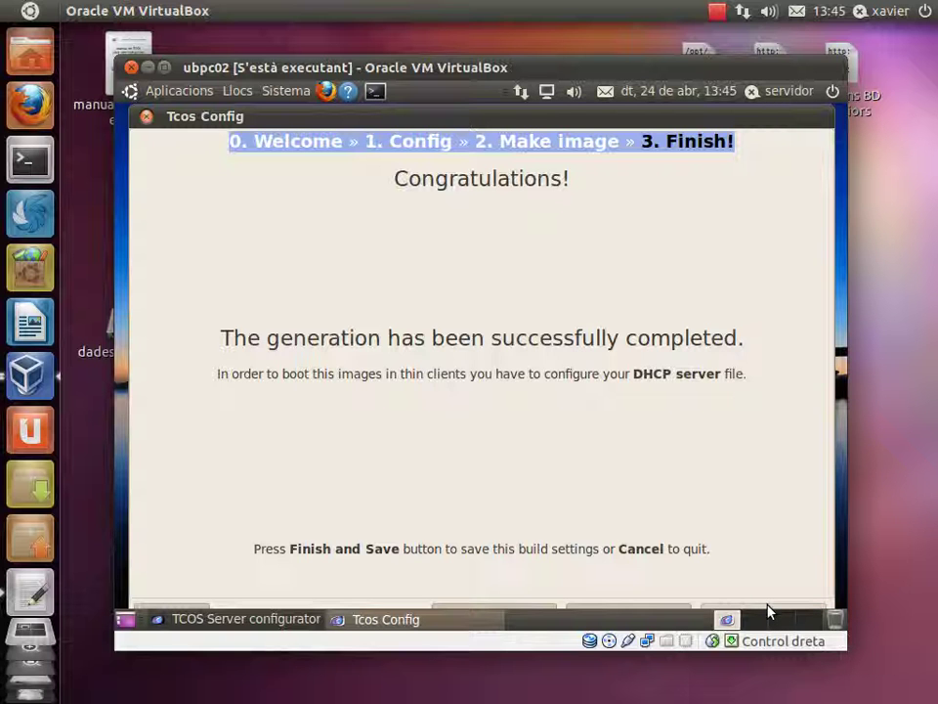
Save the TcosConfig build settings and start thin_client_01 from the VirtualBox Manager.
click(768, 610)
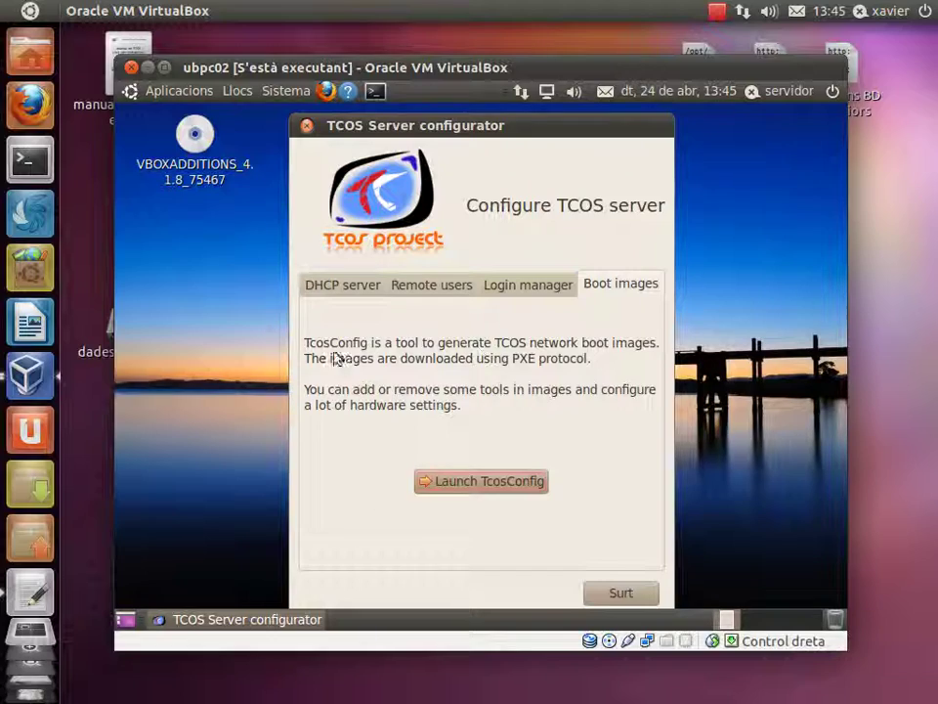
click(29, 375)
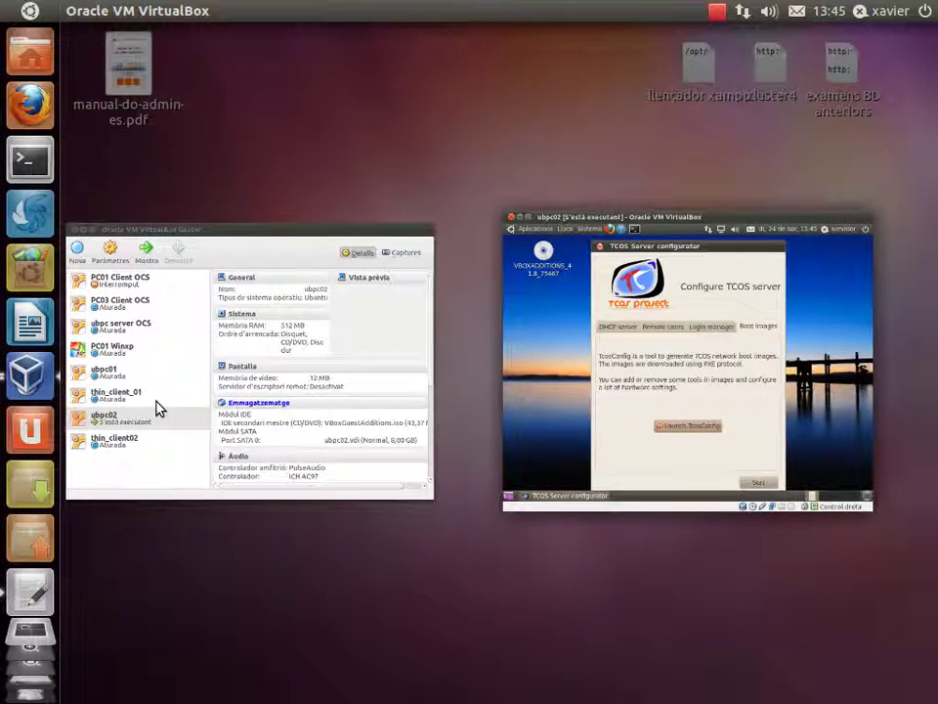
click(112, 396)
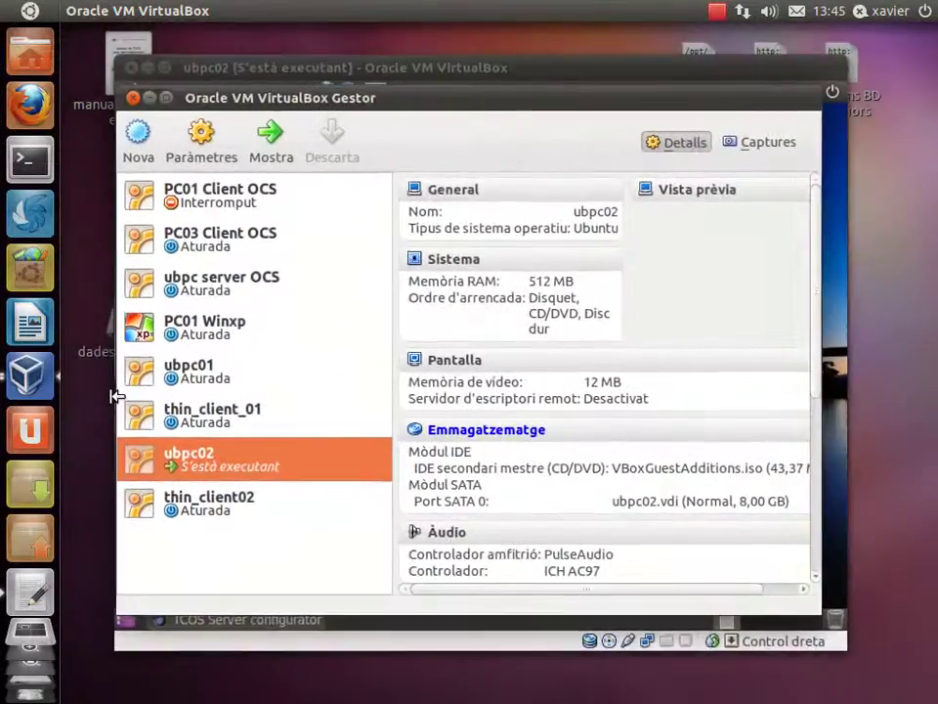
click(203, 430)
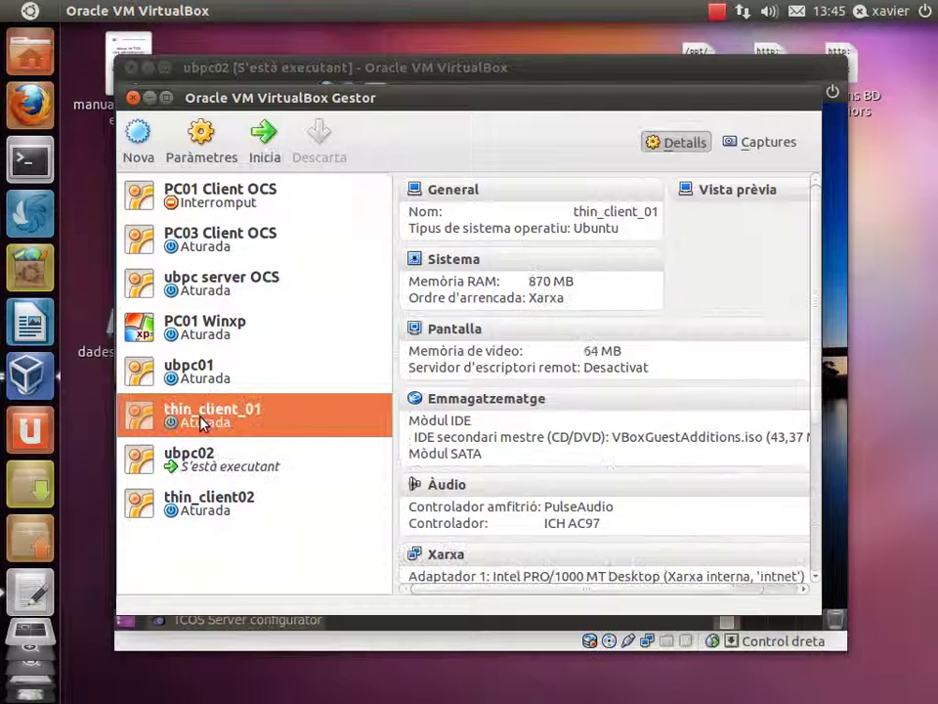
click(265, 151)
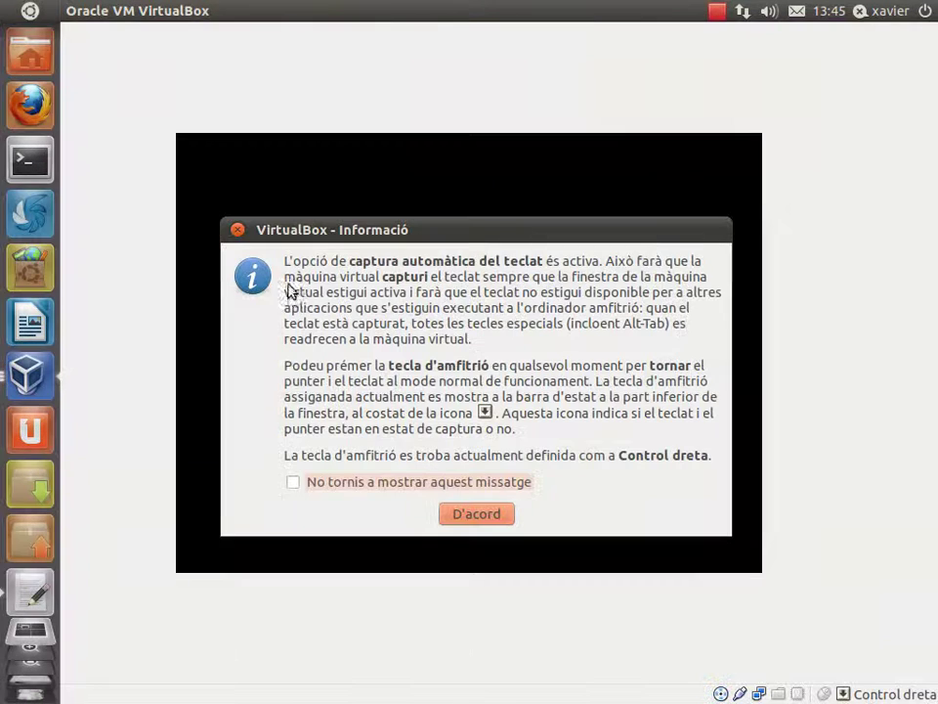
Dismiss the keyboard, colour depth and pointer notices while thin_client_01 PXE-boots to the login screen.
click(464, 518)
click(107, 12)
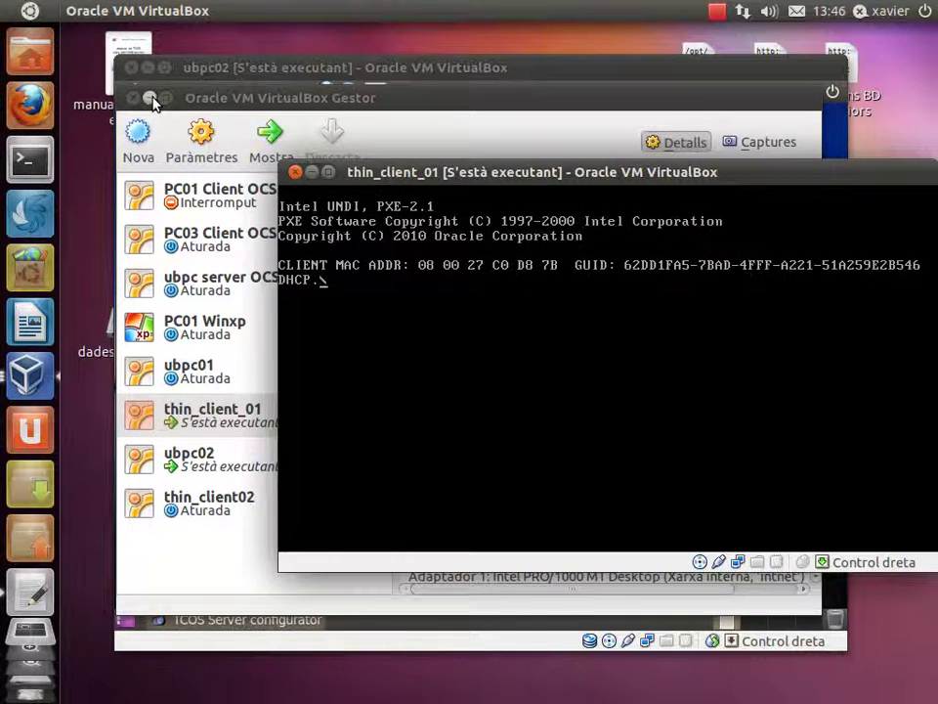
click(149, 98)
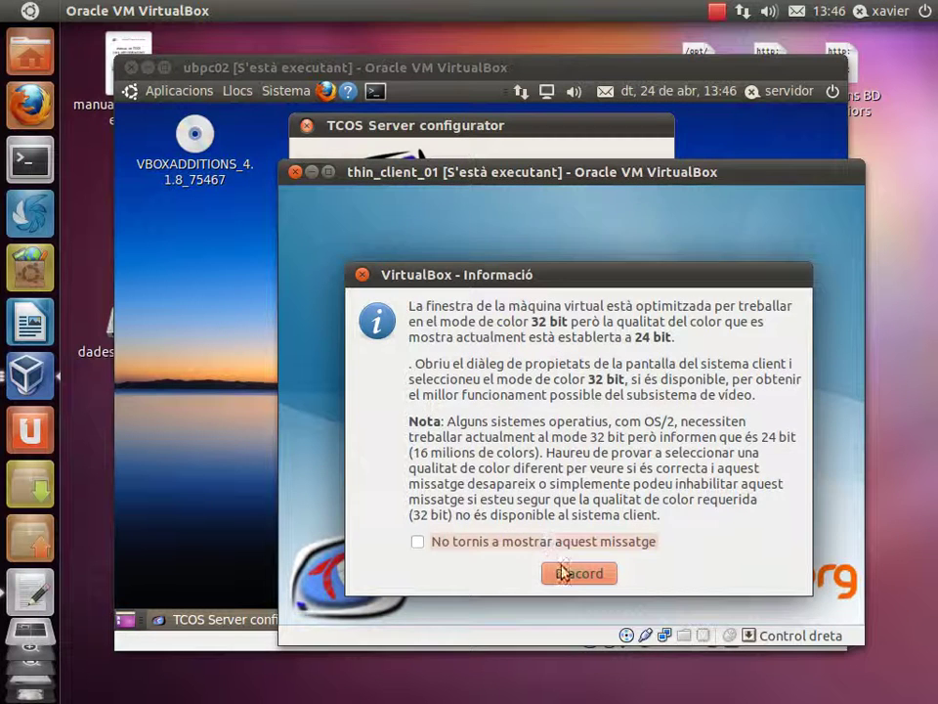
click(577, 573)
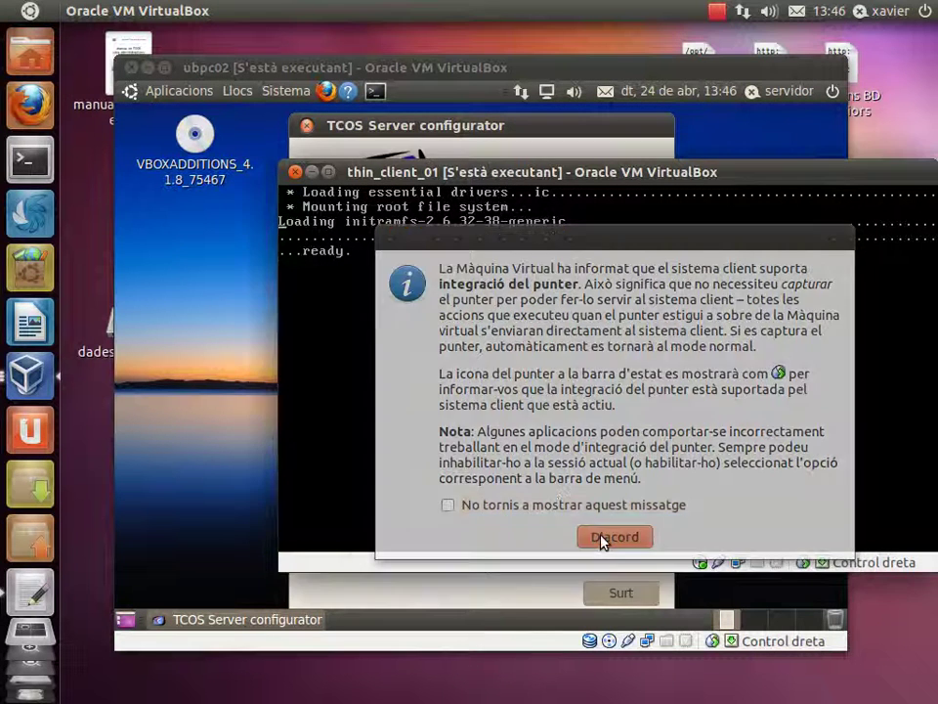
click(600, 540)
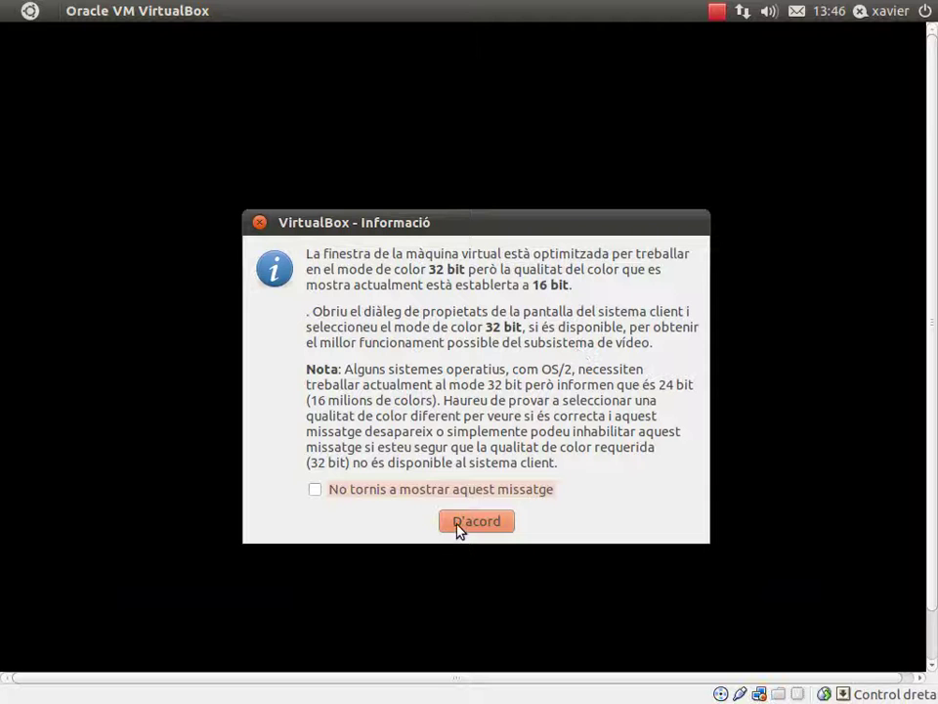
click(460, 525)
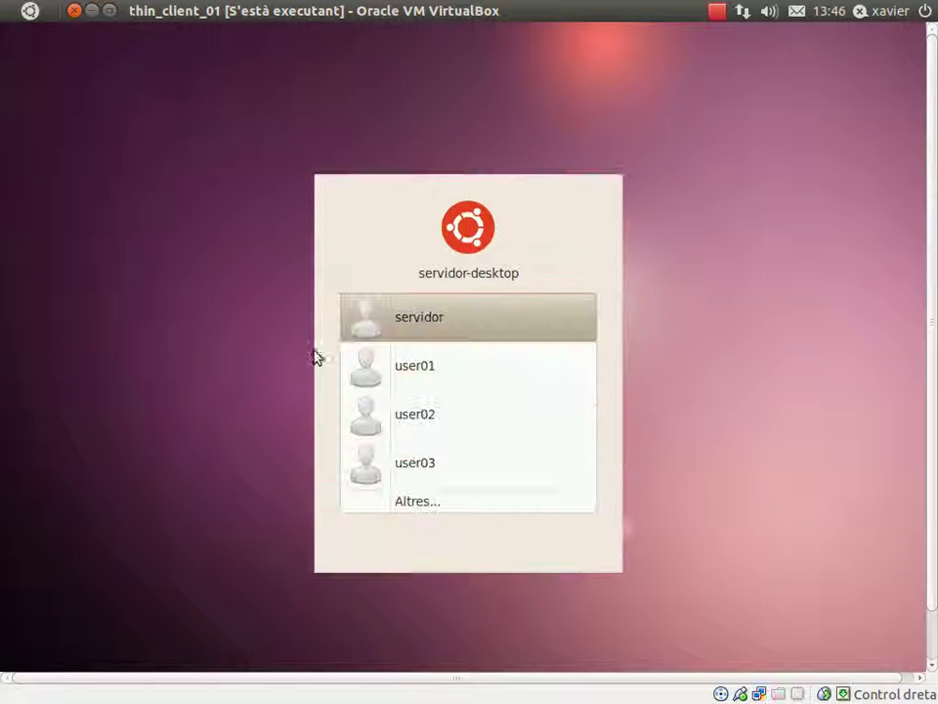
Log in as user01 with its password, dismiss both TcosXmlRpc errors, and restore the window size.
click(408, 368)
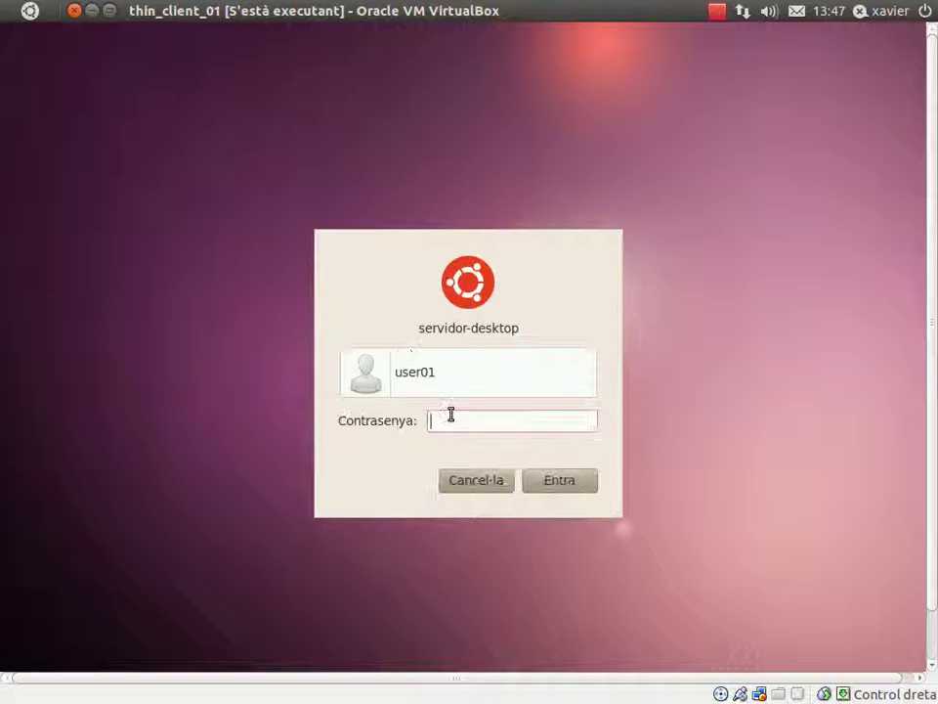
text(••••)
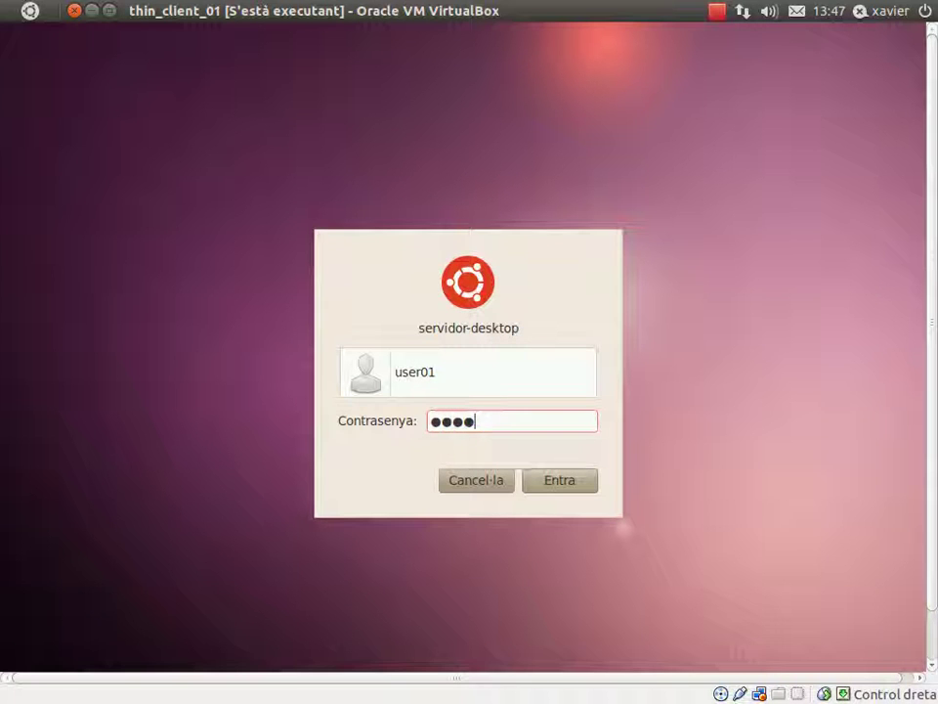
text(••)
click(549, 480)
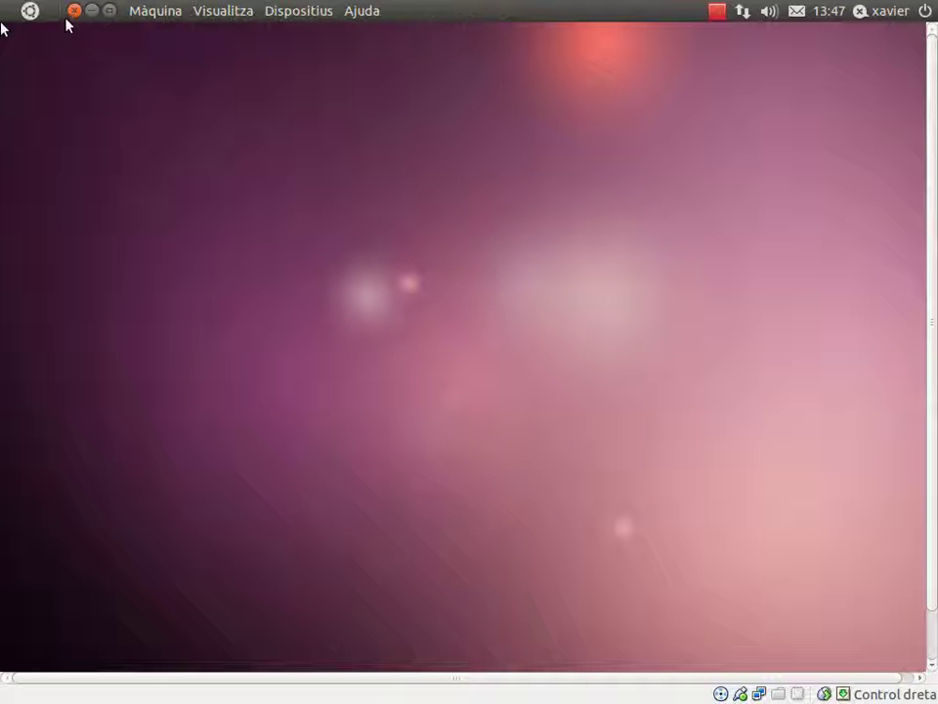
click(108, 11)
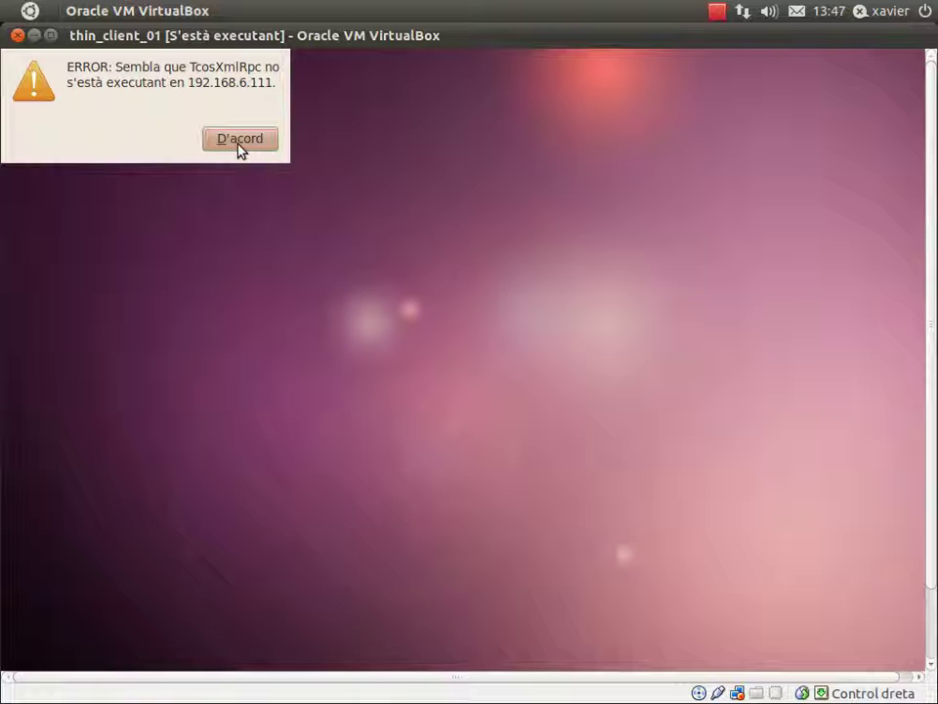
click(241, 144)
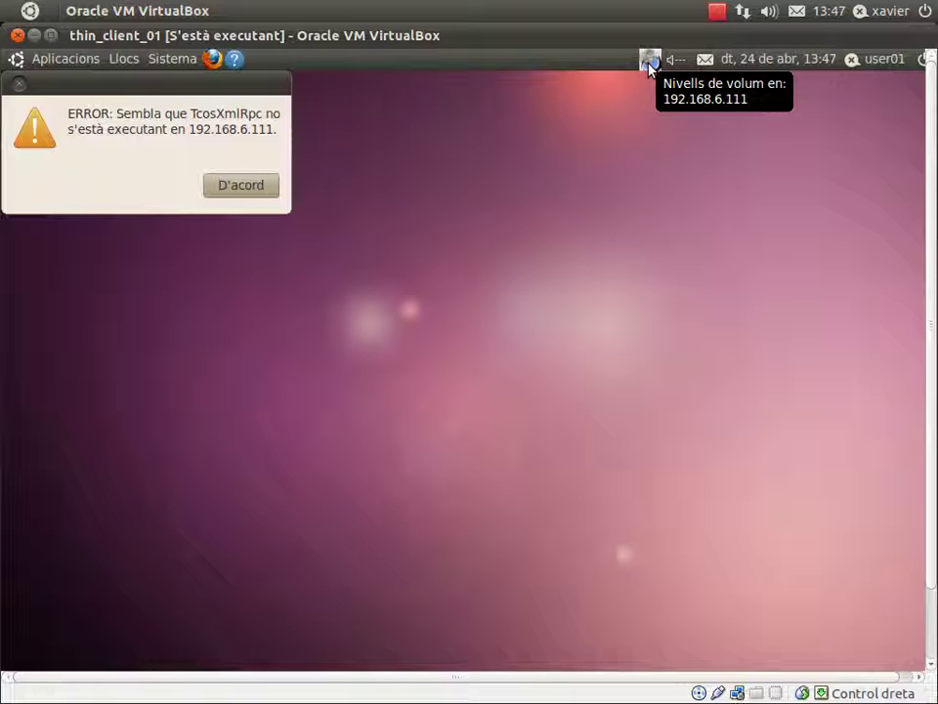
click(249, 186)
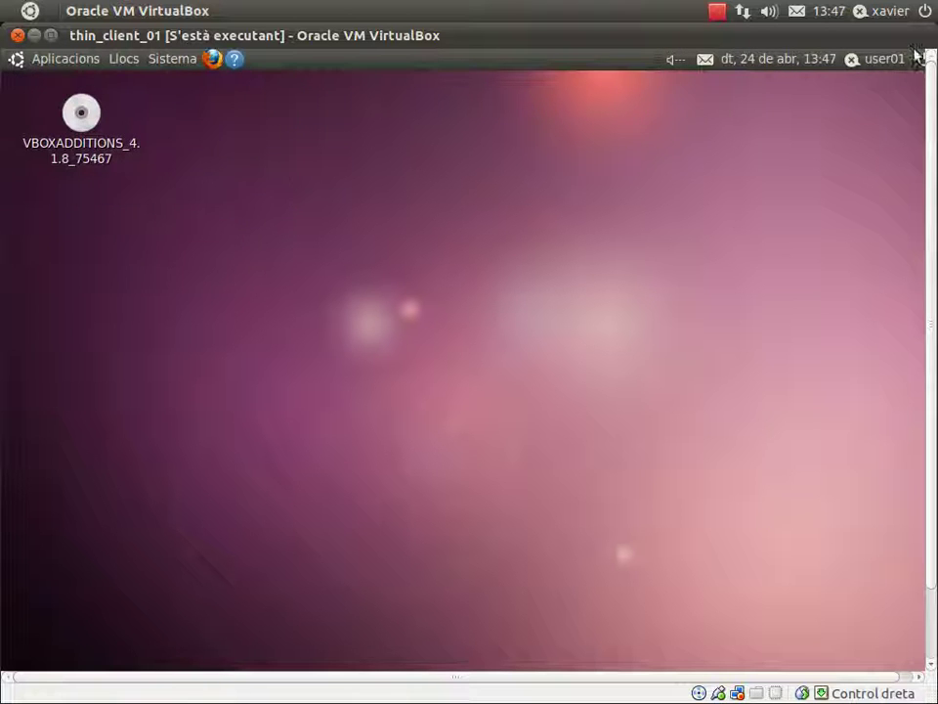
click(51, 35)
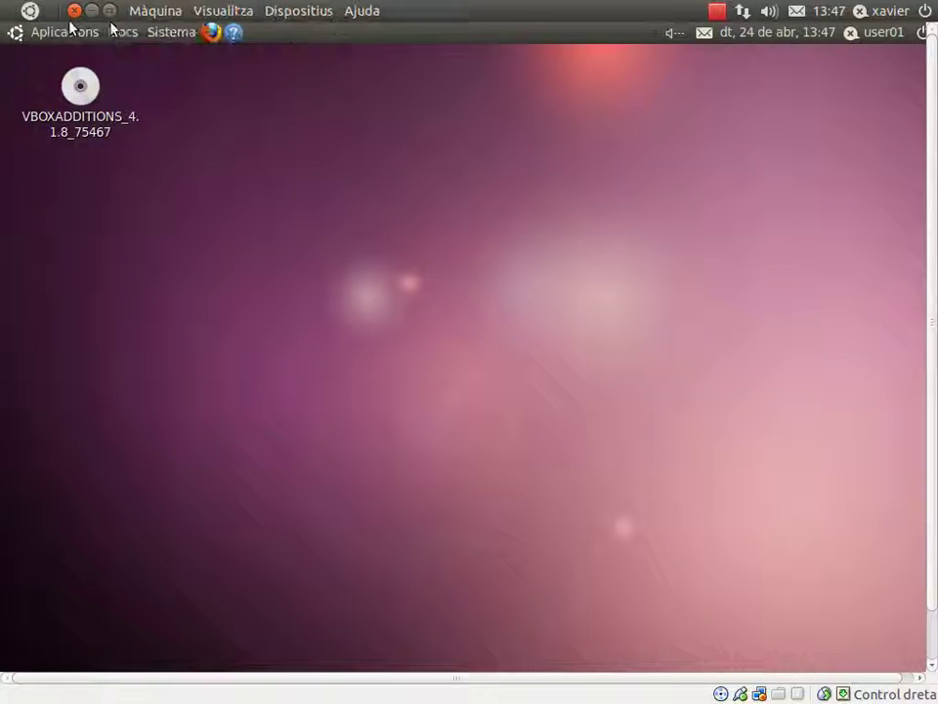
click(108, 11)
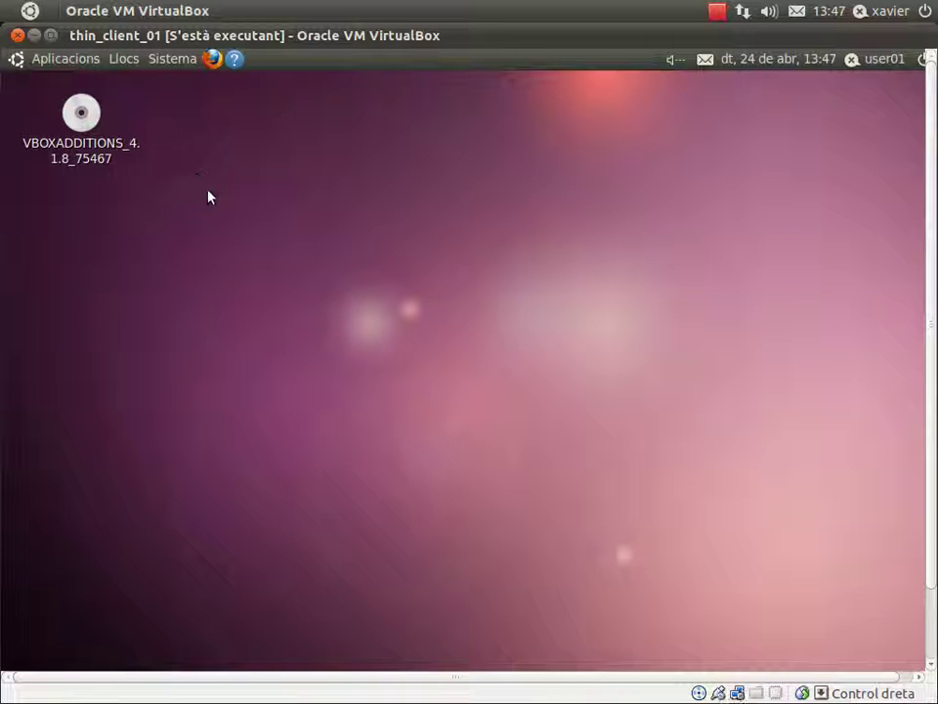
Create an empty desktop file named hkjhk via Crea un document > Fitxer buit.
right_click(538, 300)
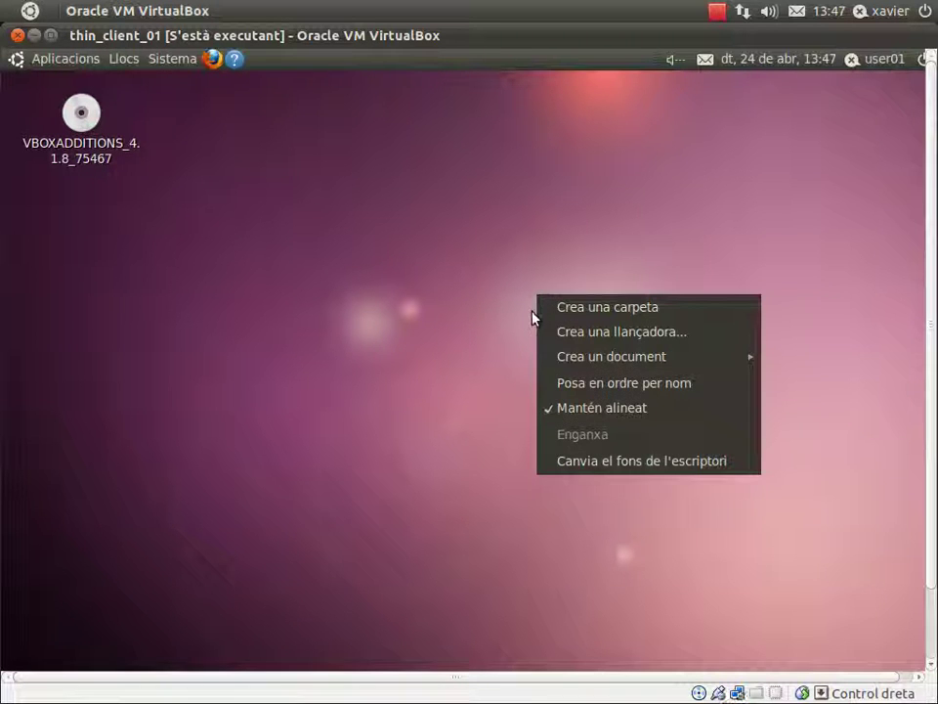
mouse_move(544, 369)
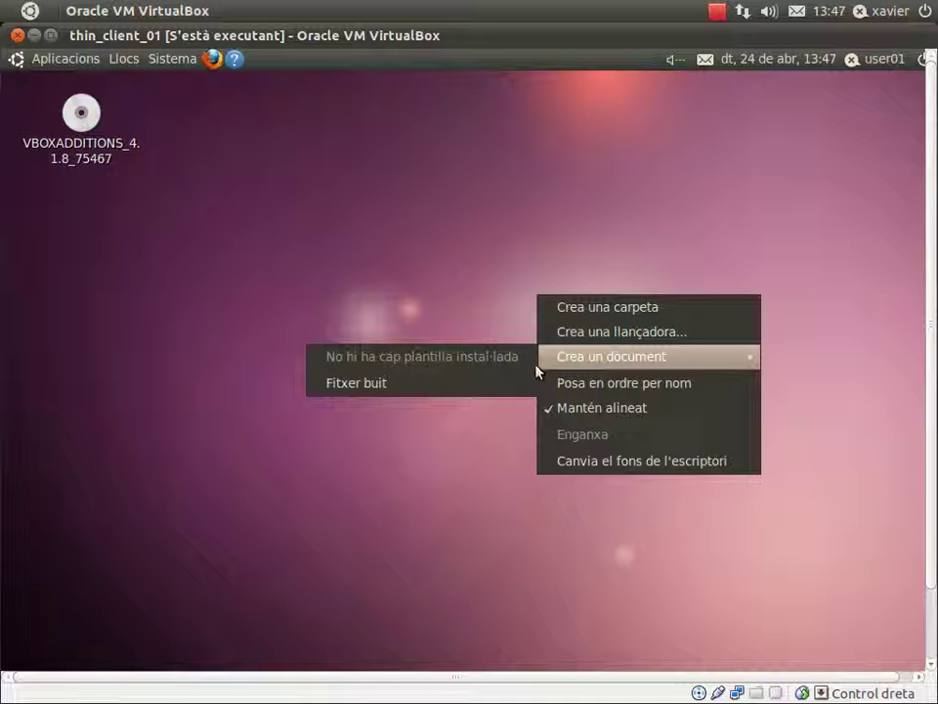
click(445, 391)
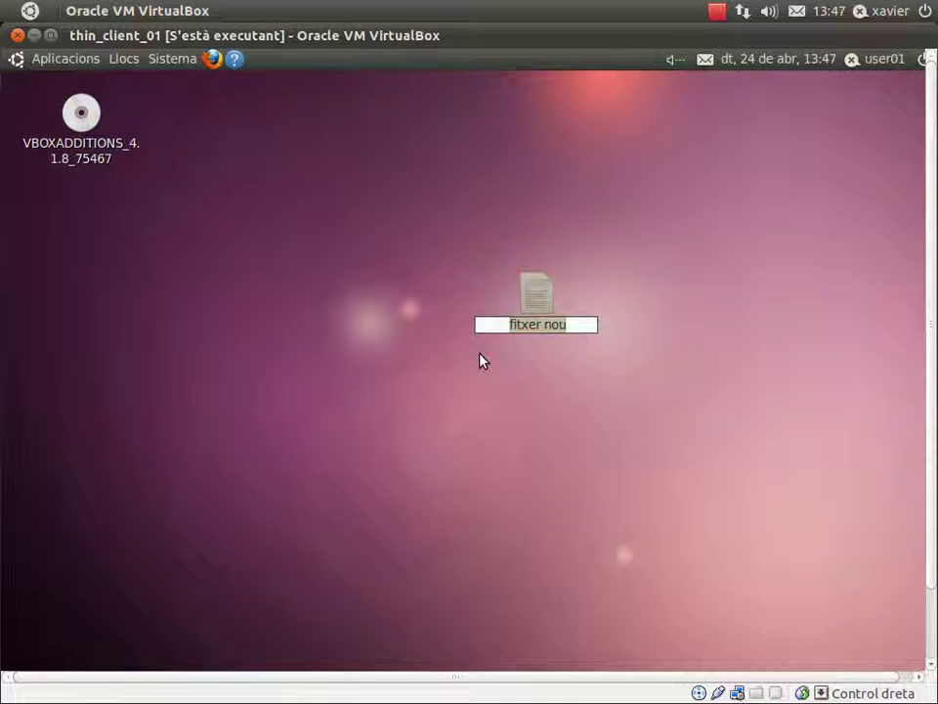
text(hkjhk)
key(Return)
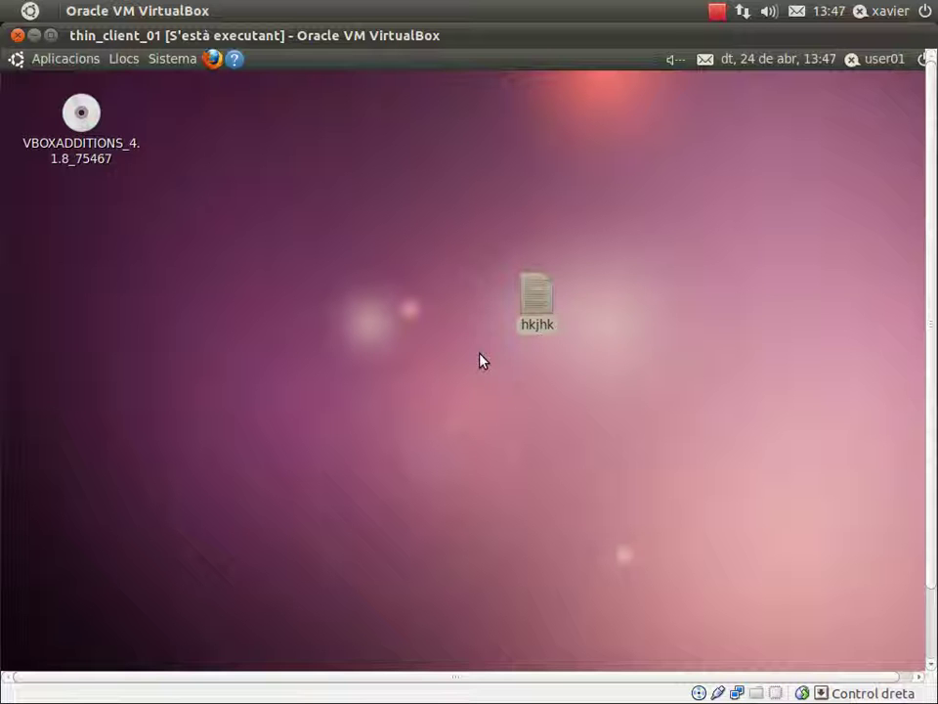
Write 'Prova feta des de el client Tcos, i creant un fitxer pla.' in hkjhk, save, close gedit.
double_click(545, 300)
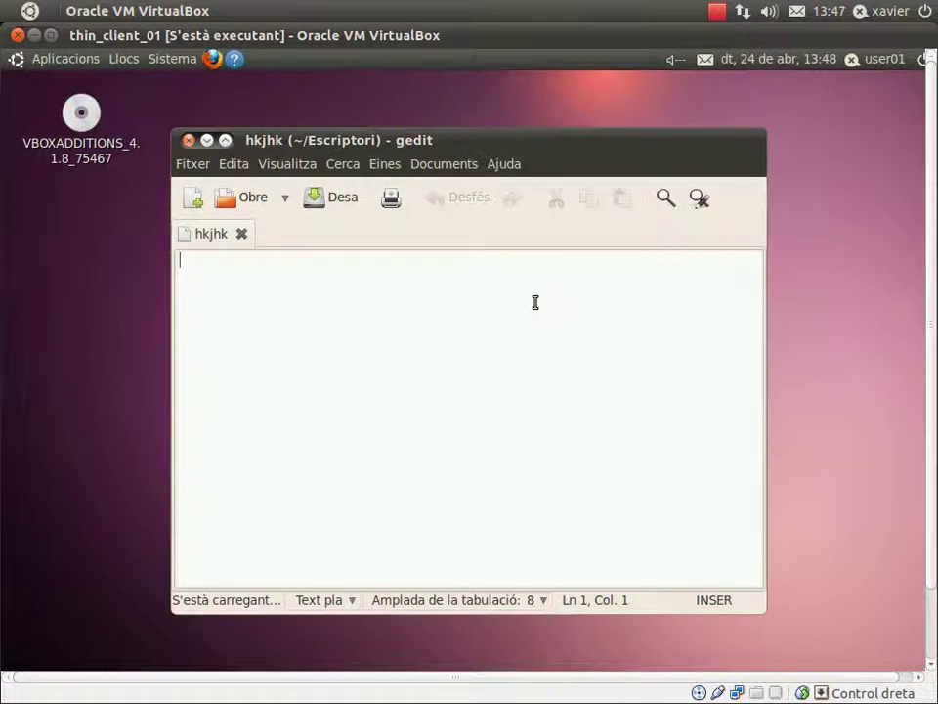
text(kjh khkjh kjh)
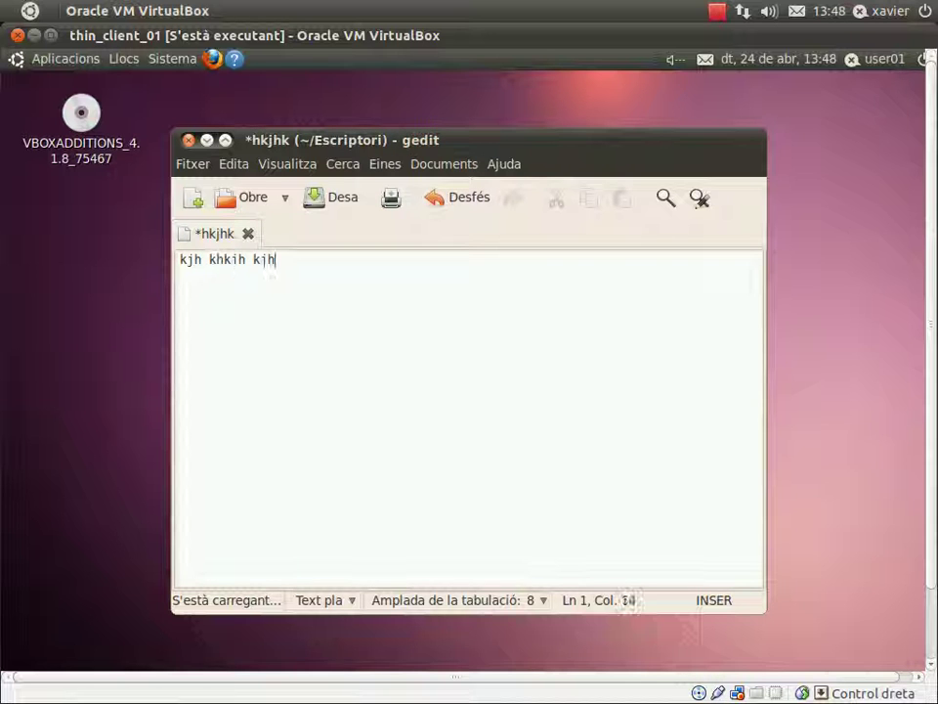
text(k khk kh k)
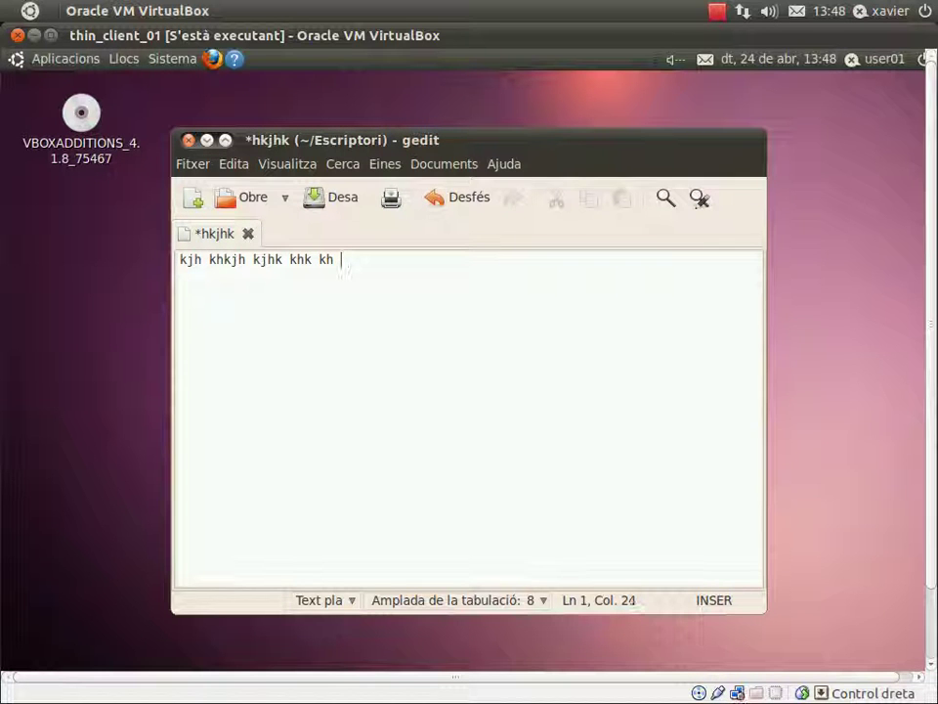
key(BackSpace)
key(BackSpace)
key(BackSpace)
key(BackSpace)
key(BackSpace)
key(BackSpace)
key(BackSpace)
key(BackSpace)
key(BackSpace)
key(BackSpace)
key(BackSpace)
key(BackSpace)
key(BackSpace)
key(BackSpace)
key(BackSpace)
key(BackSpace)
key(BackSpace)
key(BackSpace)
key(BackSpace)
key(BackSpace)
text(Prova feta d)
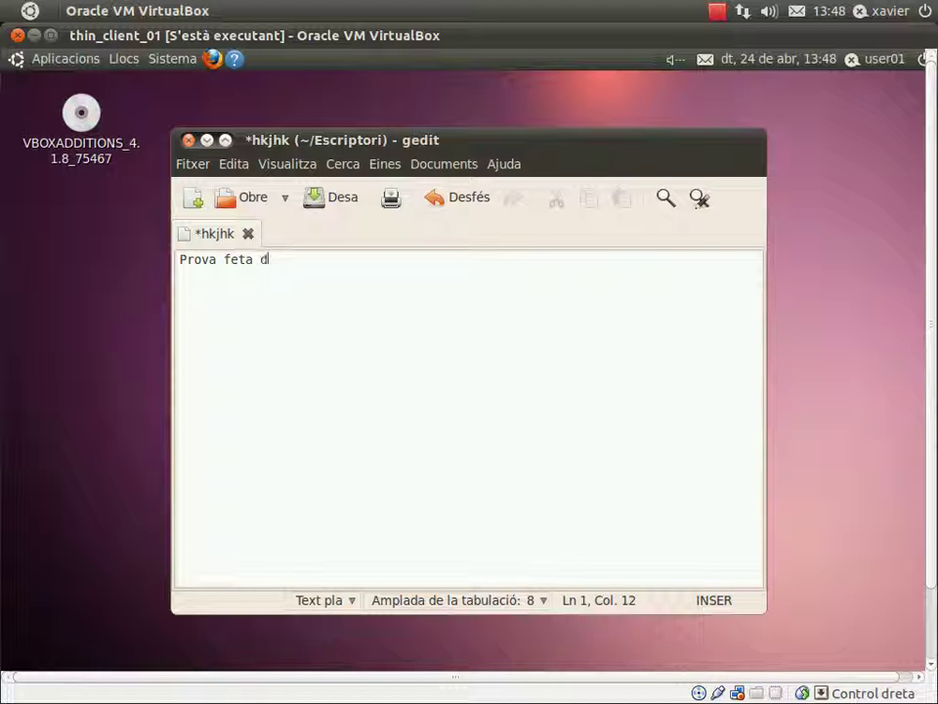
text(es de el clien)
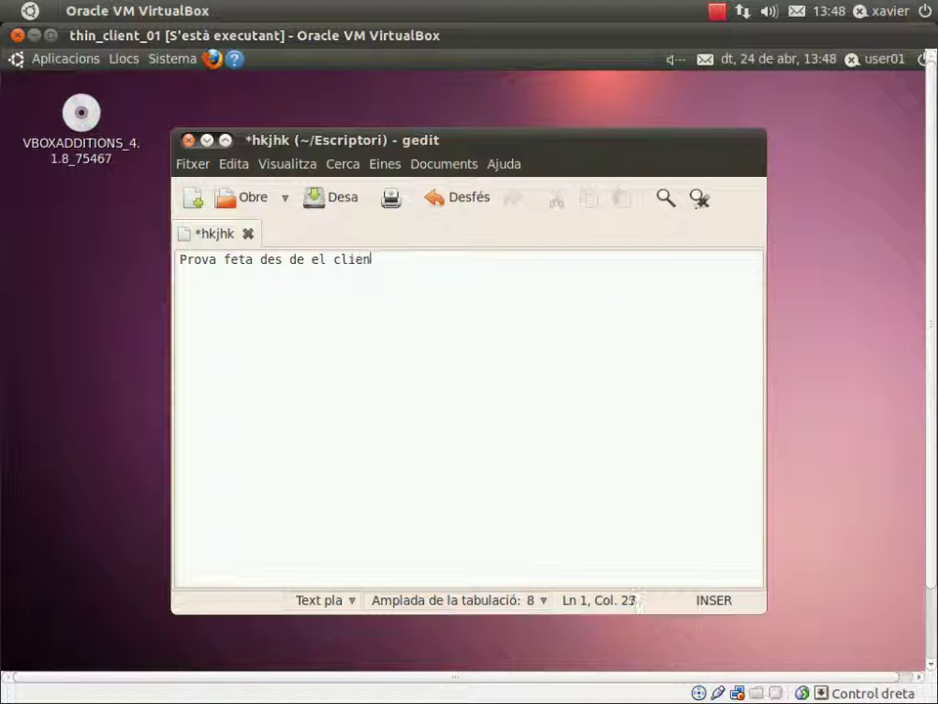
text(t Tcos, i creant un fitxer pla.)
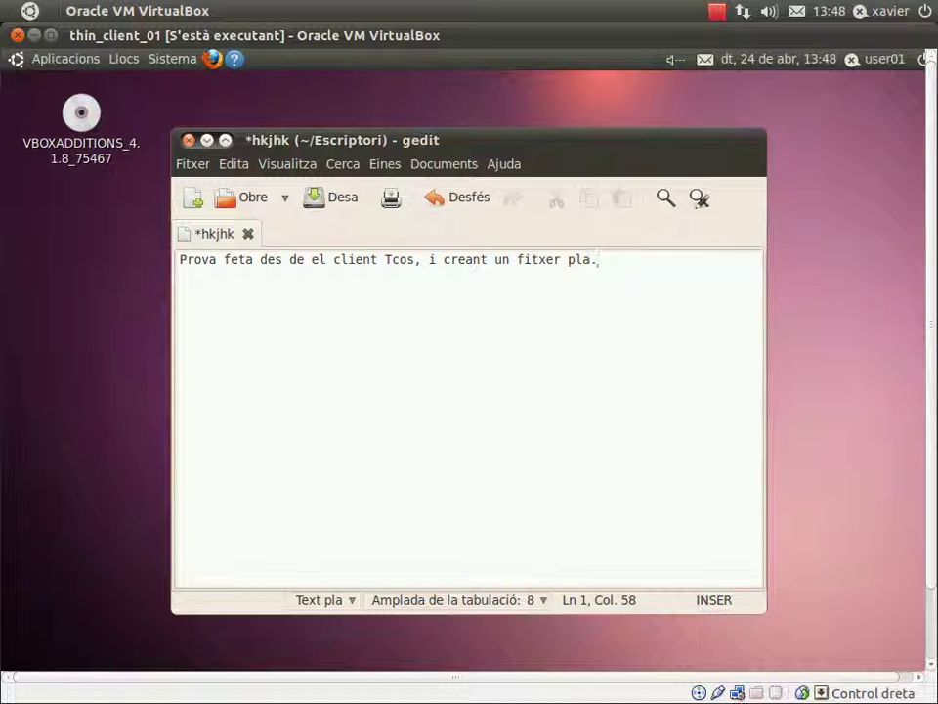
click(191, 164)
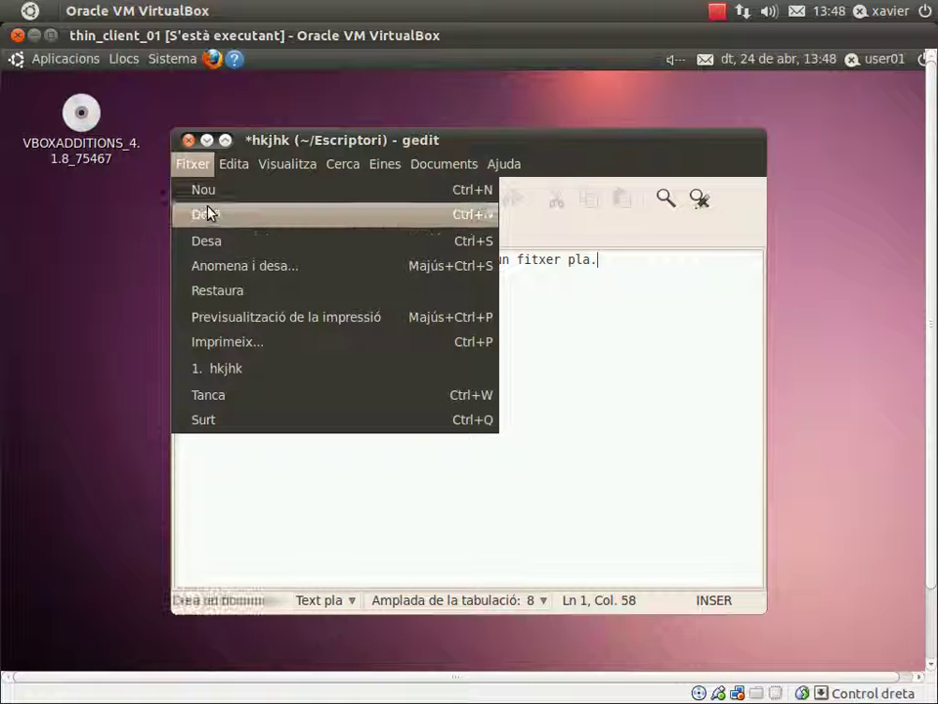
click(208, 242)
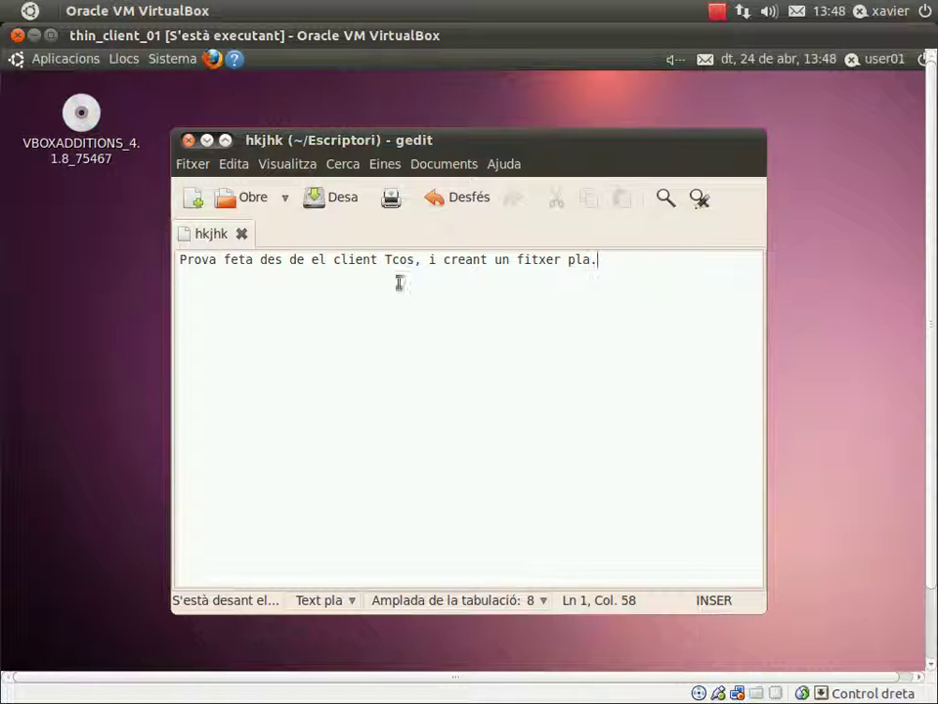
click(189, 142)
Start the thin_client02 machine from the VirtualBox Manager.
mouse_move(2, 196)
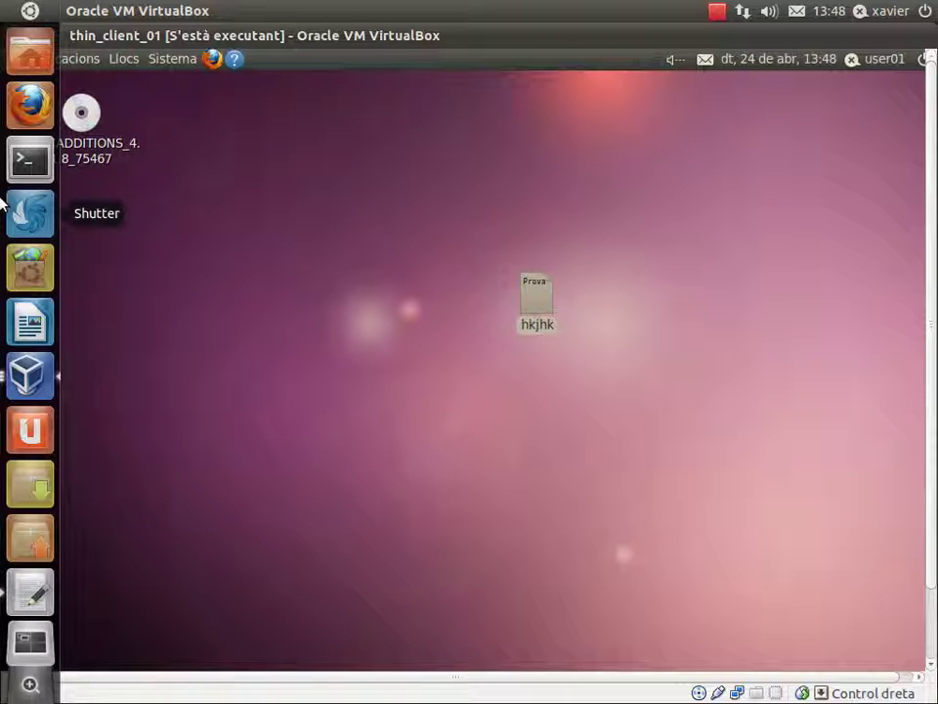
click(31, 373)
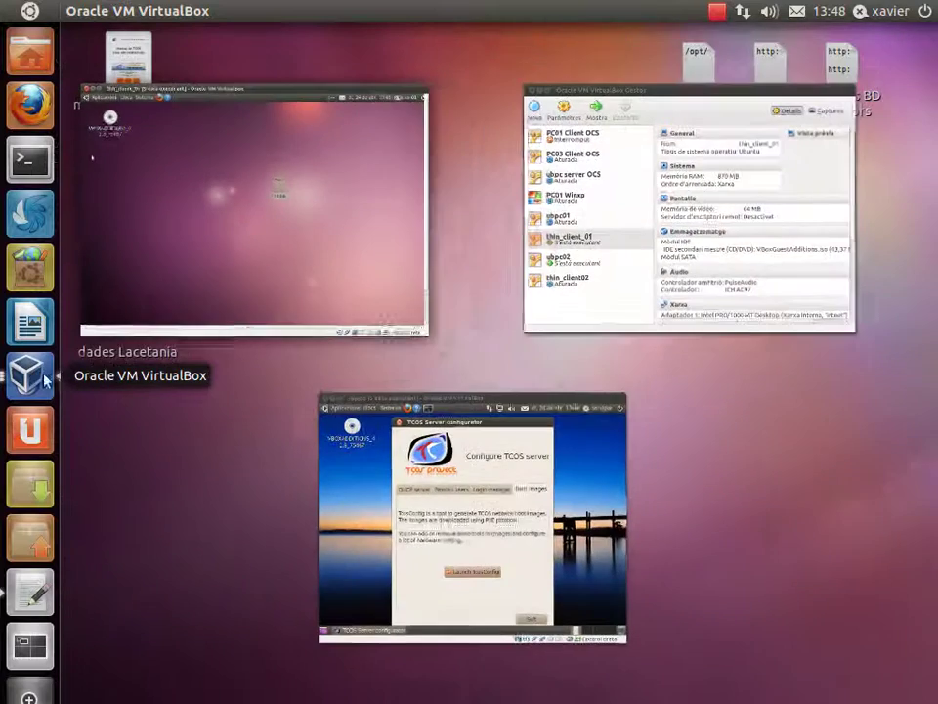
click(561, 283)
click(239, 502)
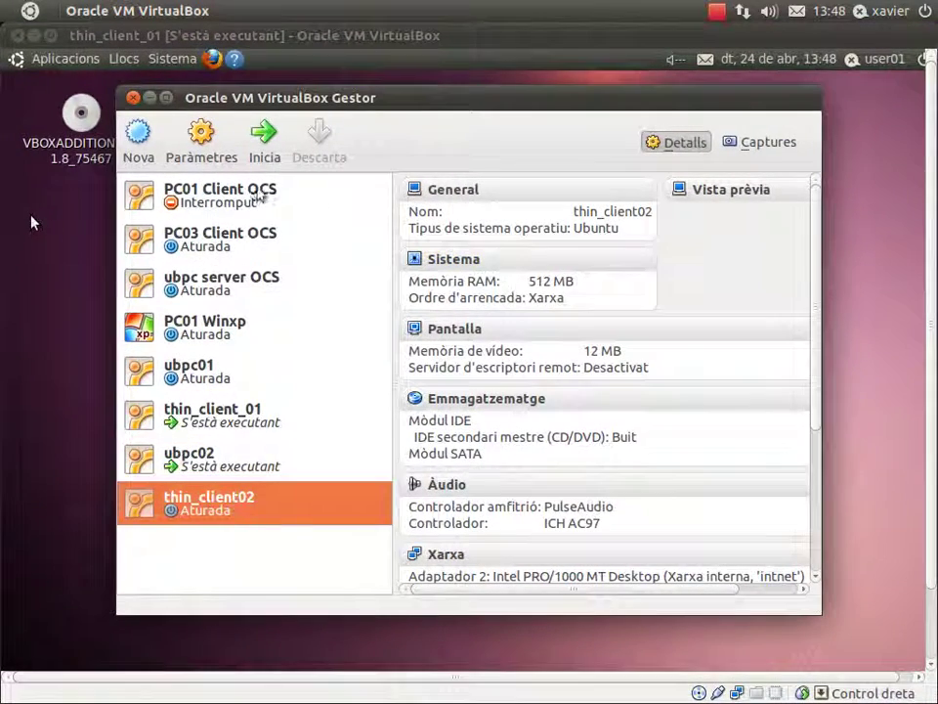
click(266, 146)
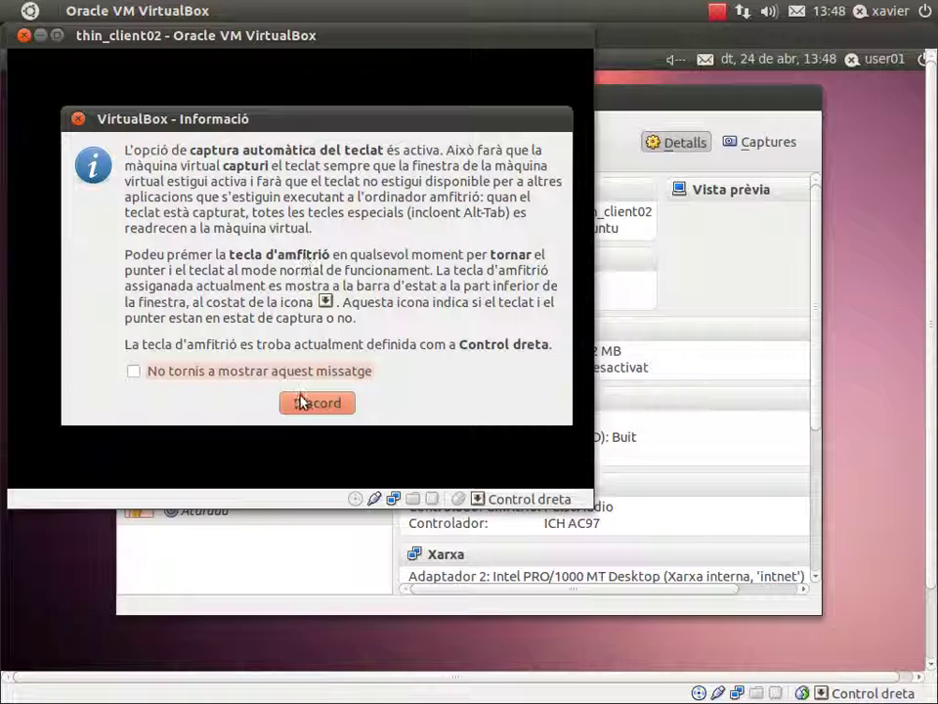
Dismiss the keyboard and colour-depth notices and boot the default TCOS network option.
click(308, 404)
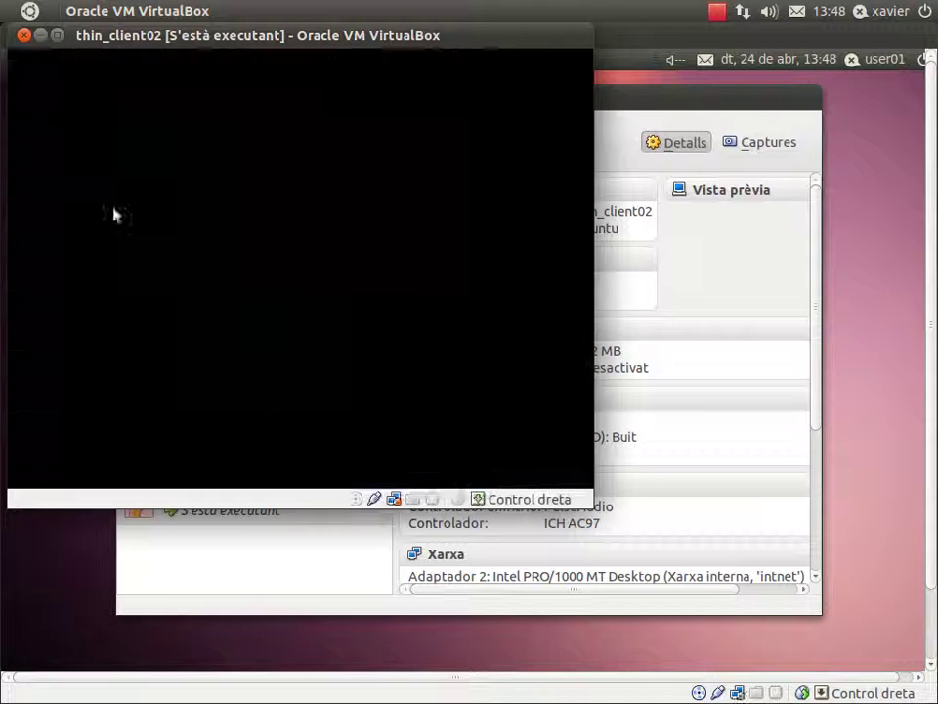
click(285, 410)
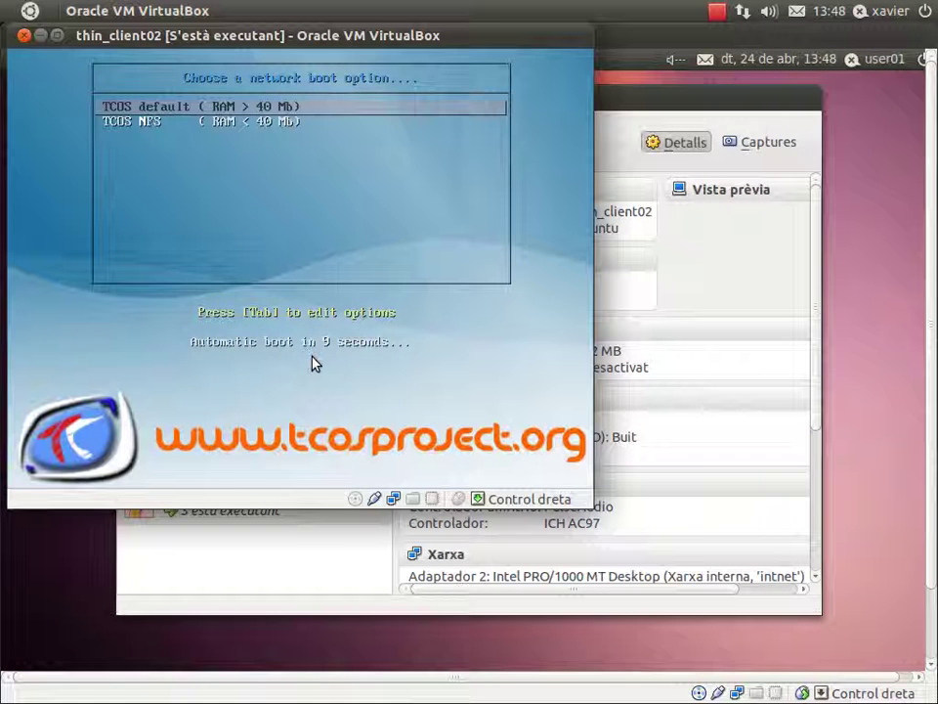
key(Return)
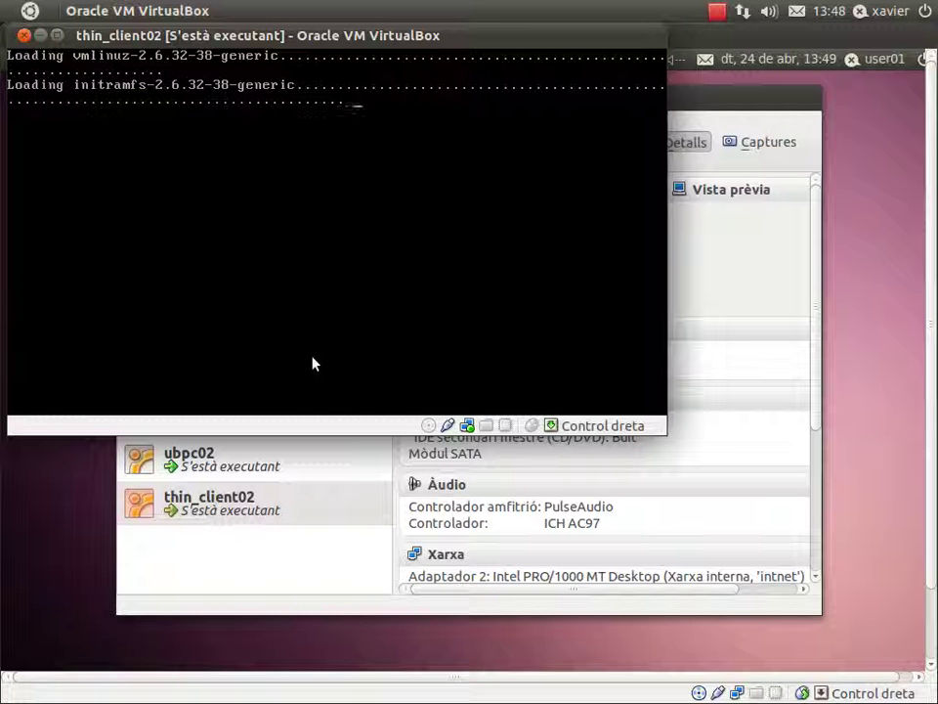
mouse_move(0, 342)
click(29, 372)
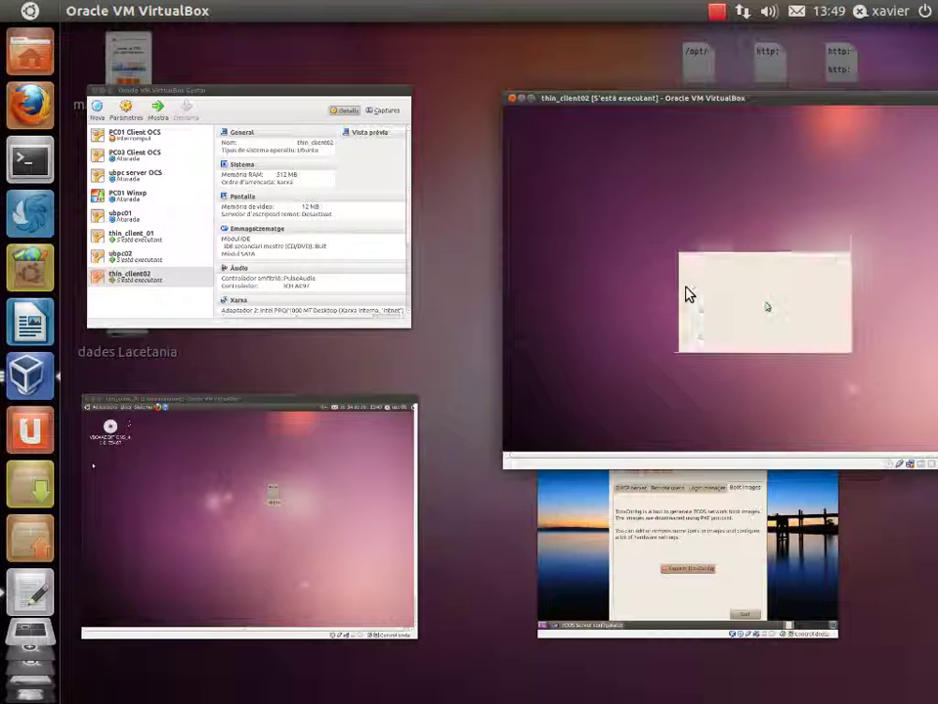
Clear the colour and pointer notices, log in as the second user, and dismiss the TcosXmlRpc errors.
click(653, 279)
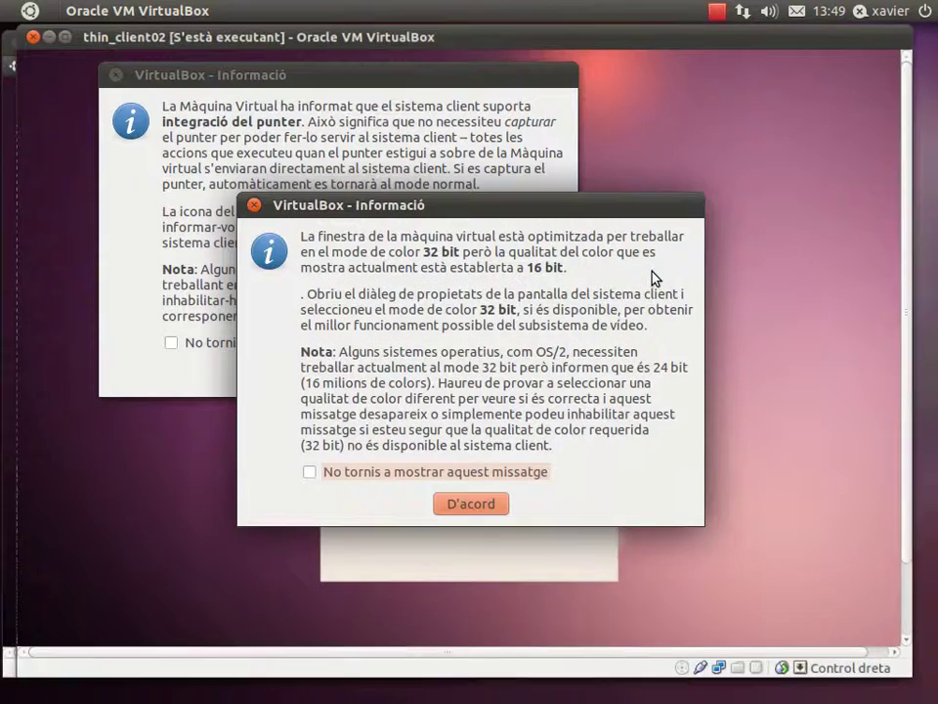
click(470, 506)
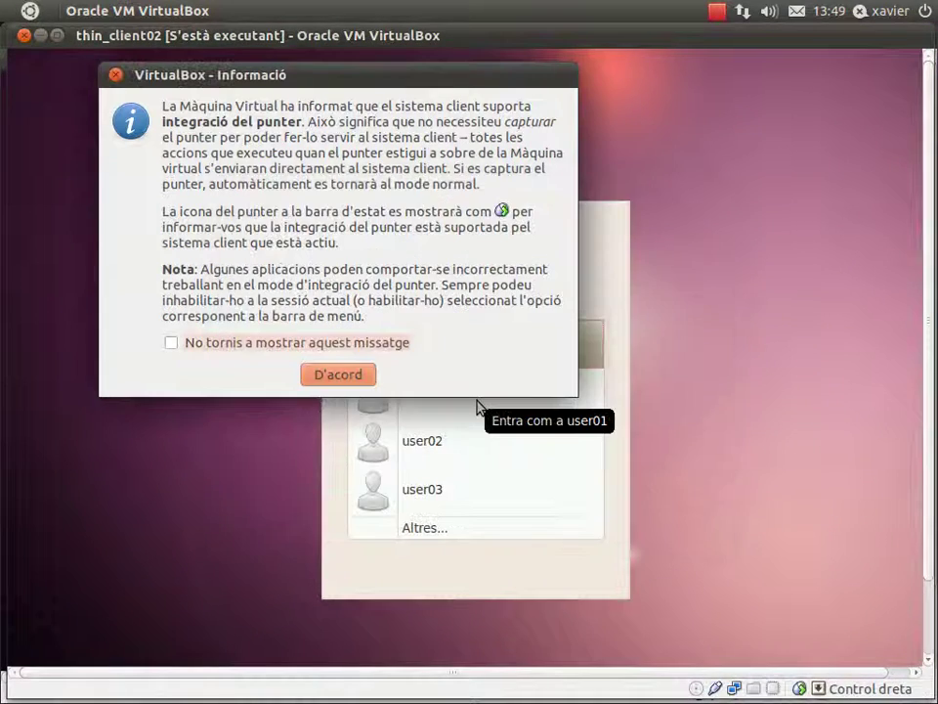
click(337, 376)
click(417, 446)
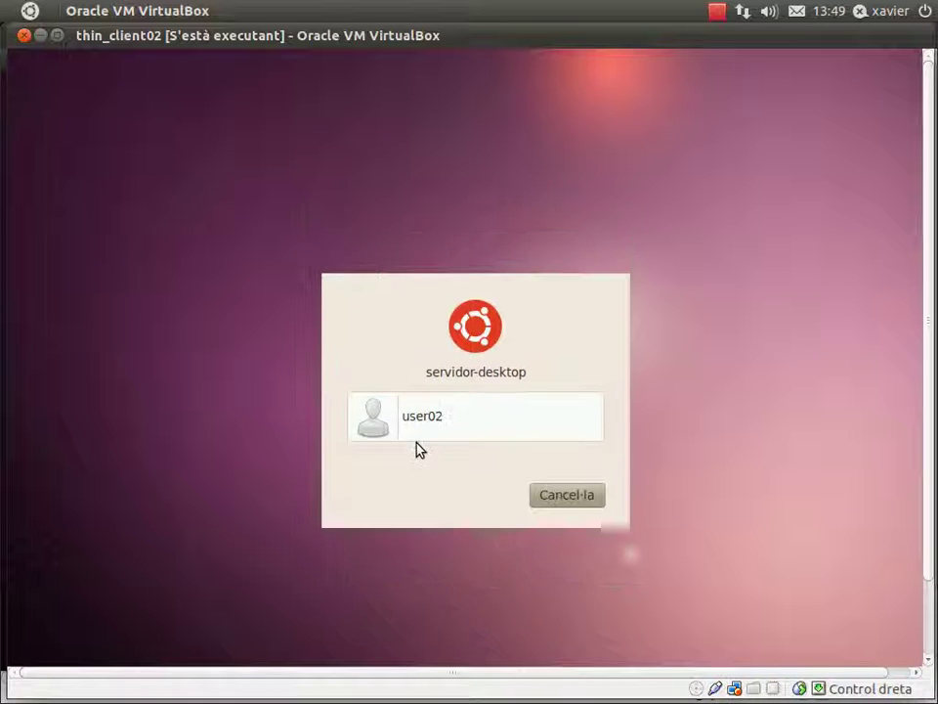
text(user02)
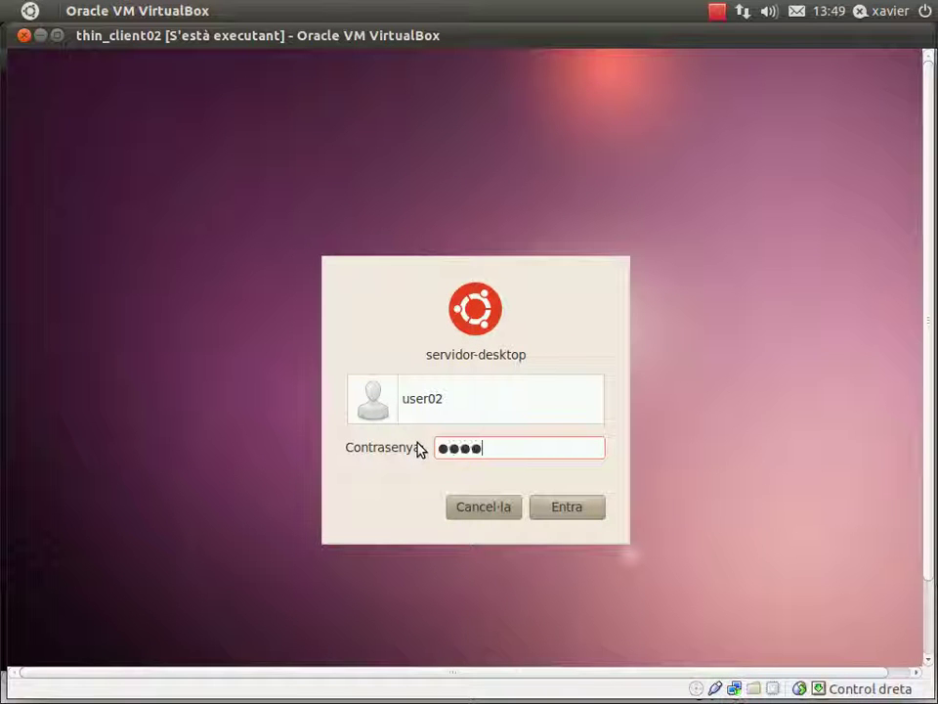
click(565, 512)
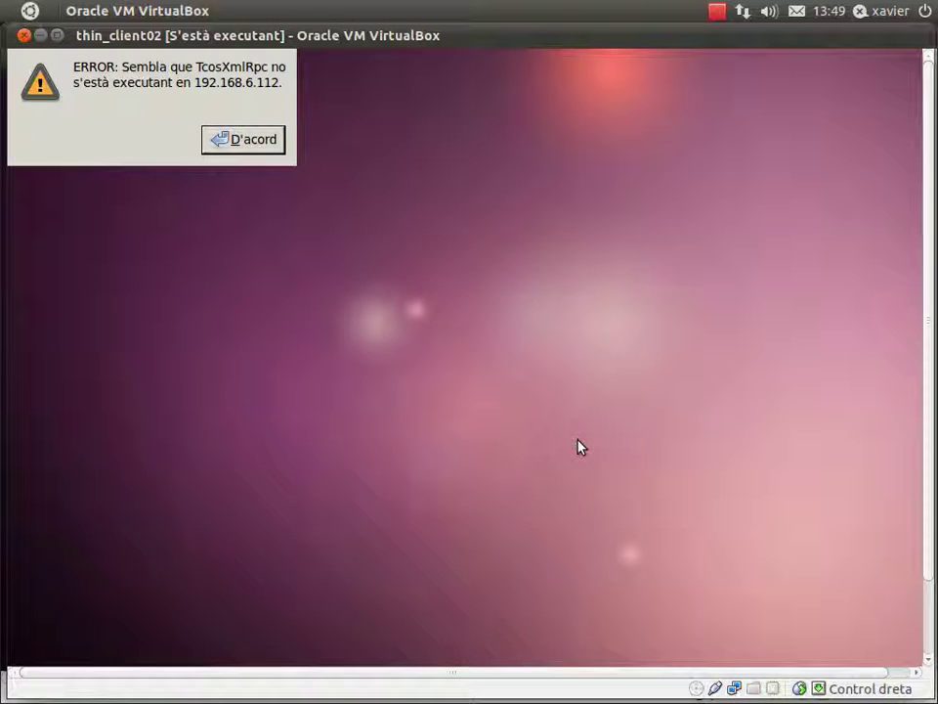
click(250, 140)
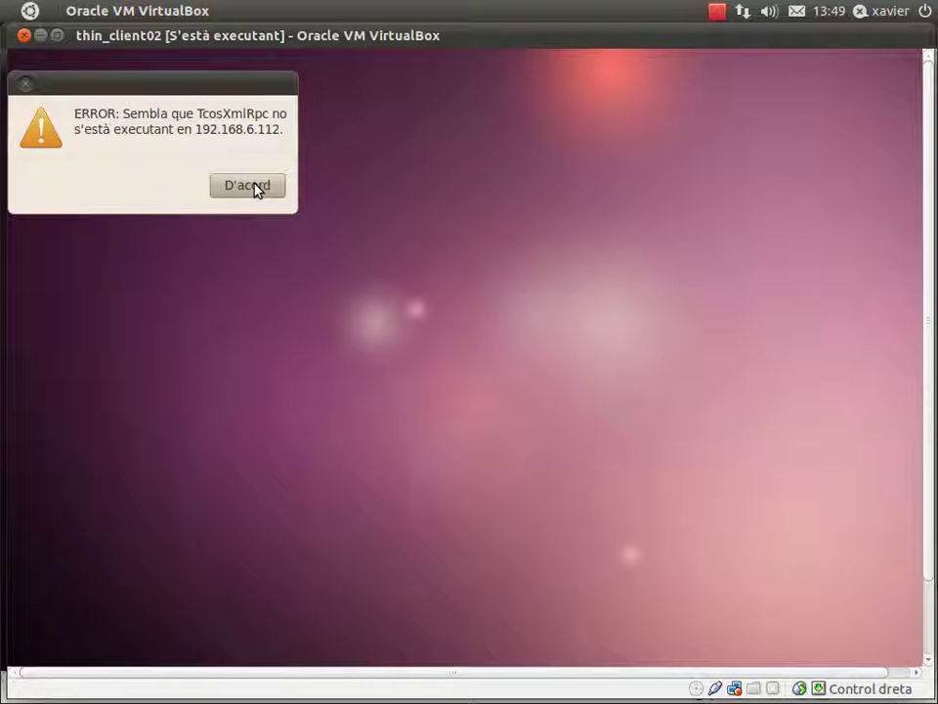
click(249, 185)
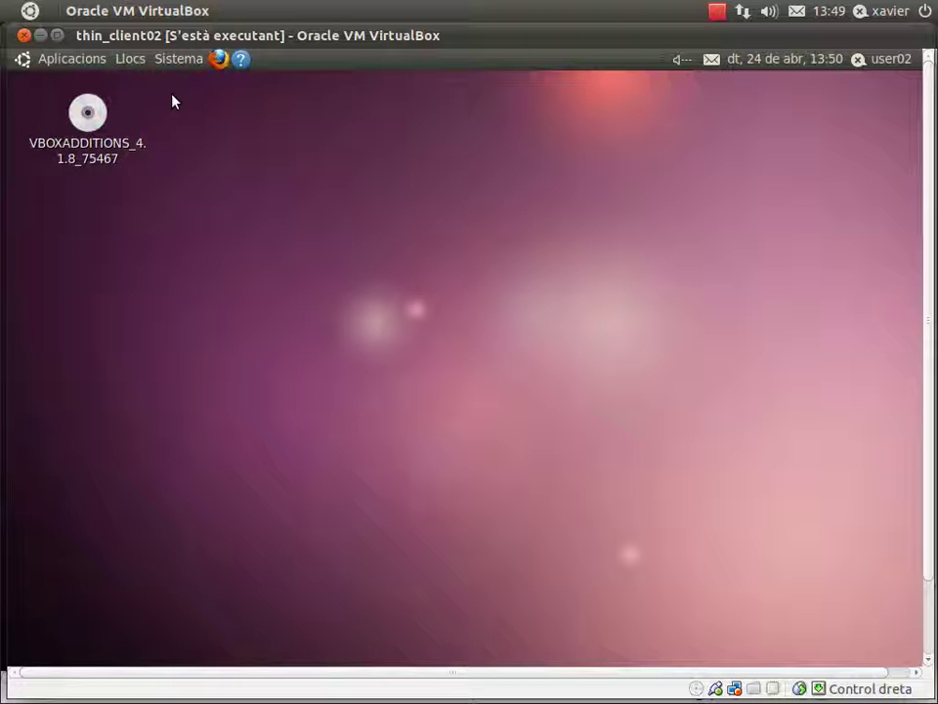
Launch Terminal from Aplicacions > Accessoris.
click(99, 61)
mouse_move(224, 95)
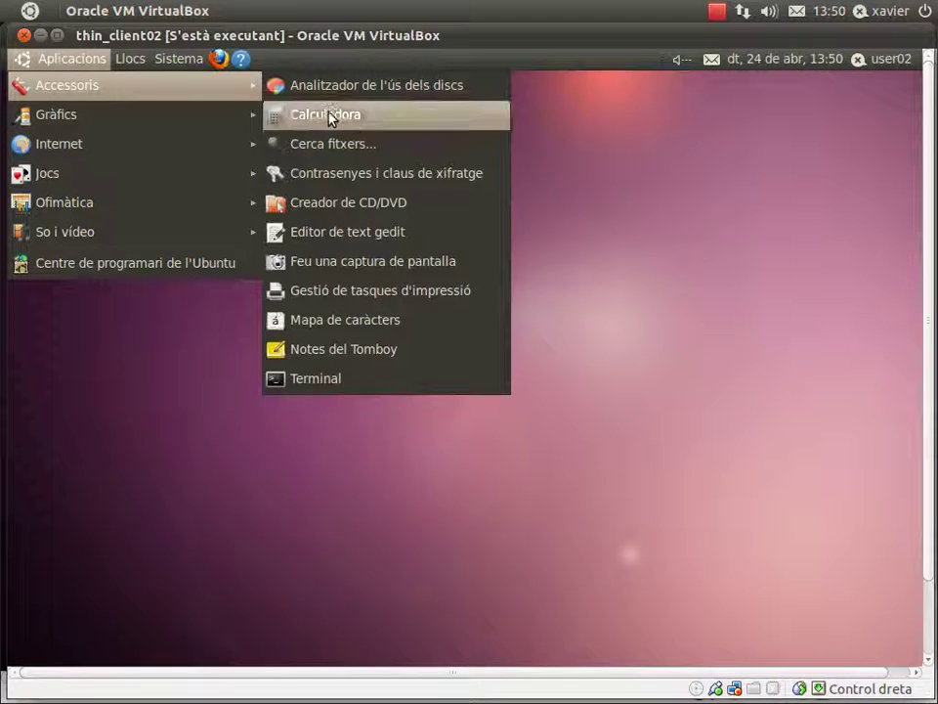
click(362, 377)
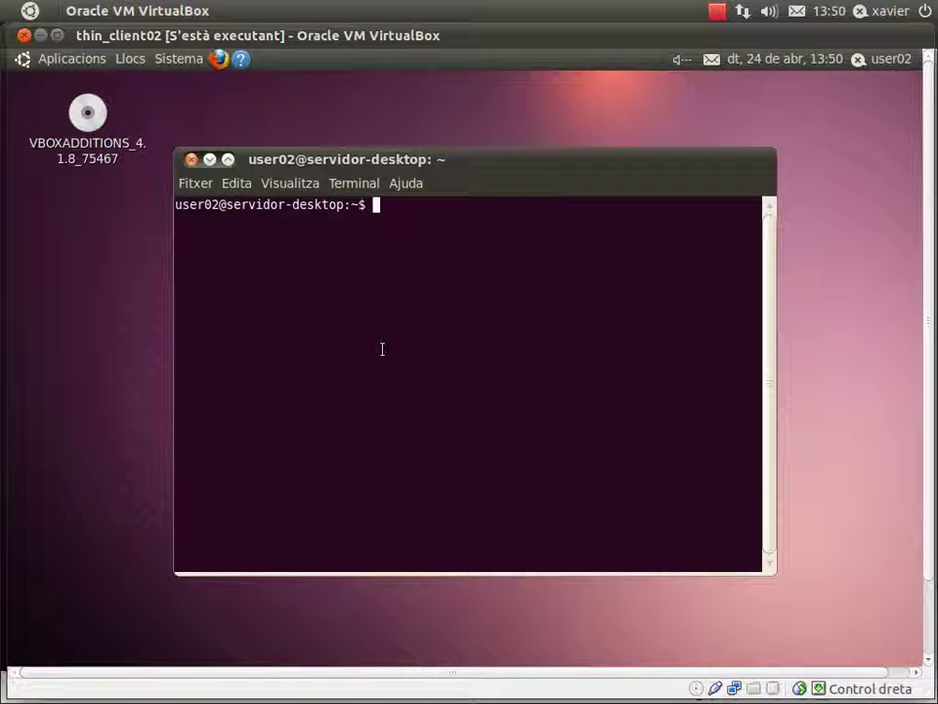
Run ifconfig, highlight eth1's 192.168.6.10 and eth0's 10.0.2.15, then close the terminal.
text(ifconfig)
key(Return)
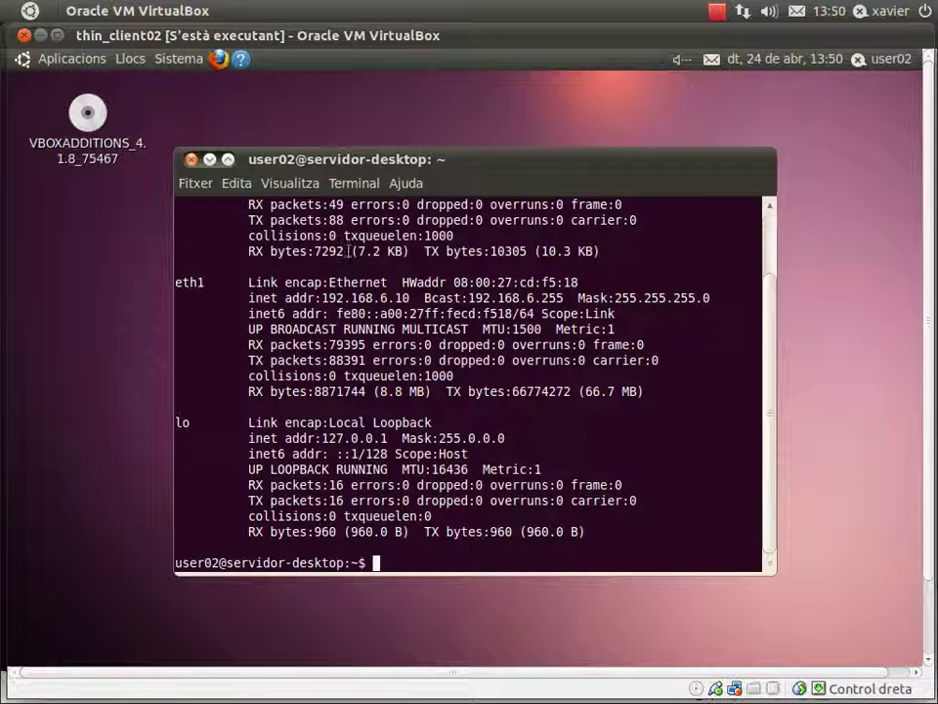
drag(410, 297, 322, 297)
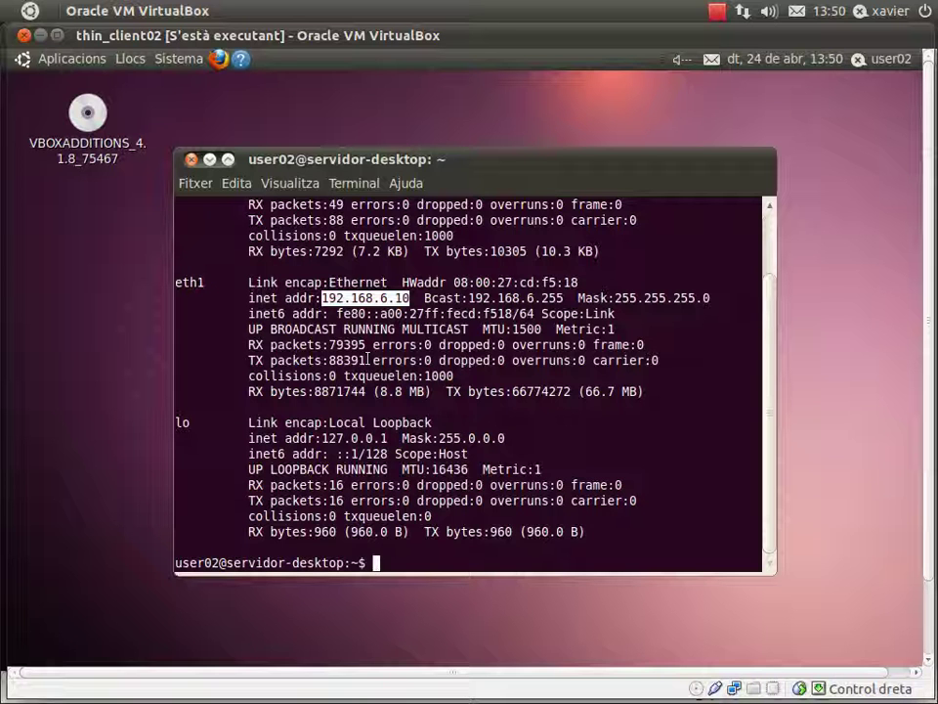
drag(772, 347, 773, 299)
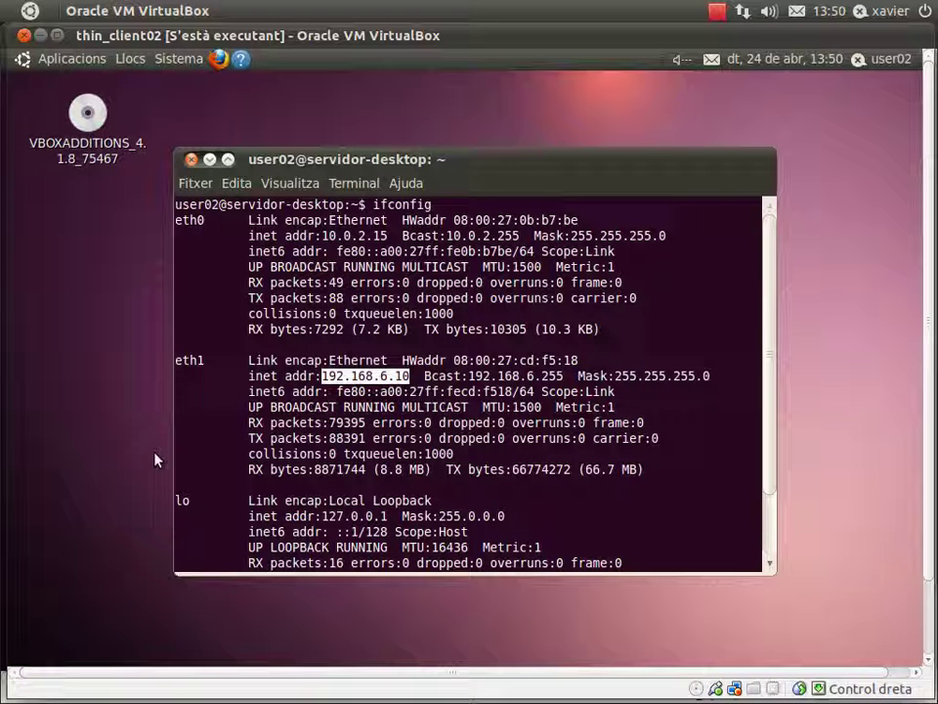
drag(392, 235, 321, 235)
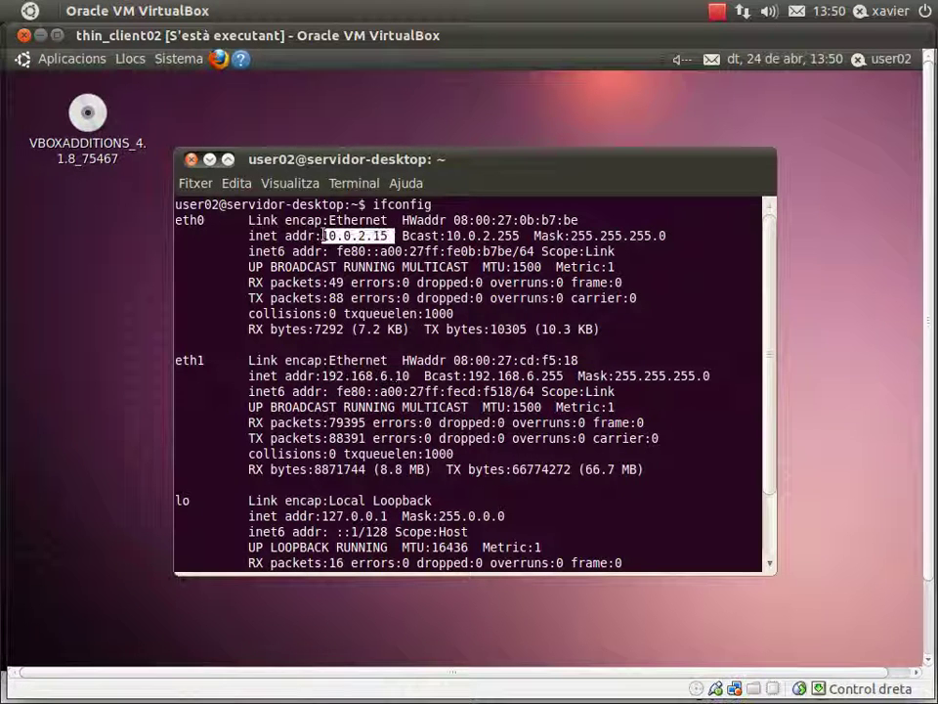
click(192, 159)
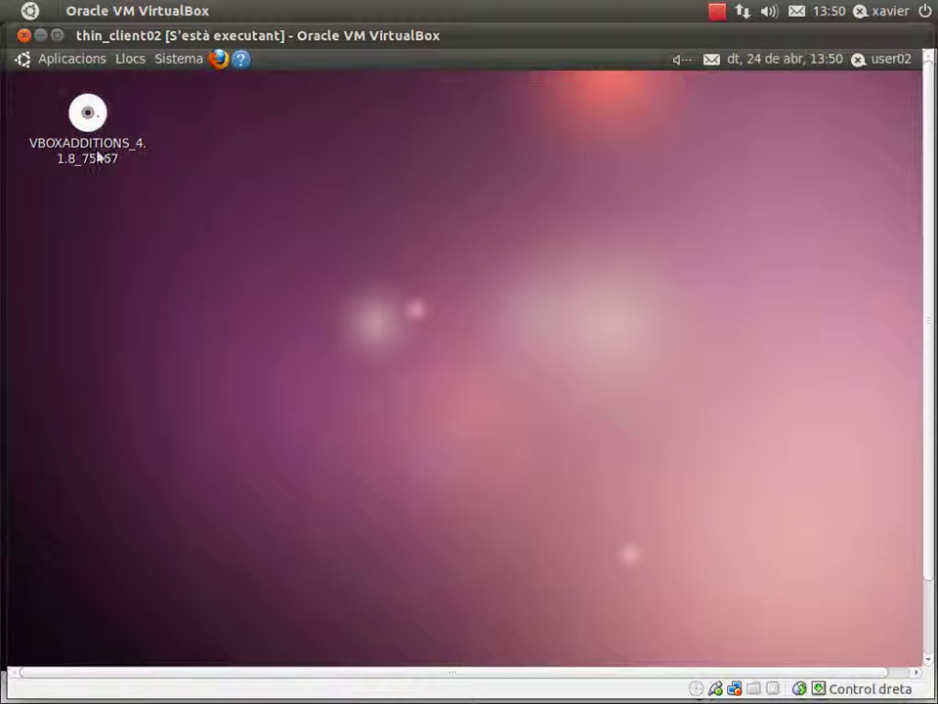
Back on the thin_client02 desktop, create an empty file named 'nou user 02'.
mouse_move(29, 318)
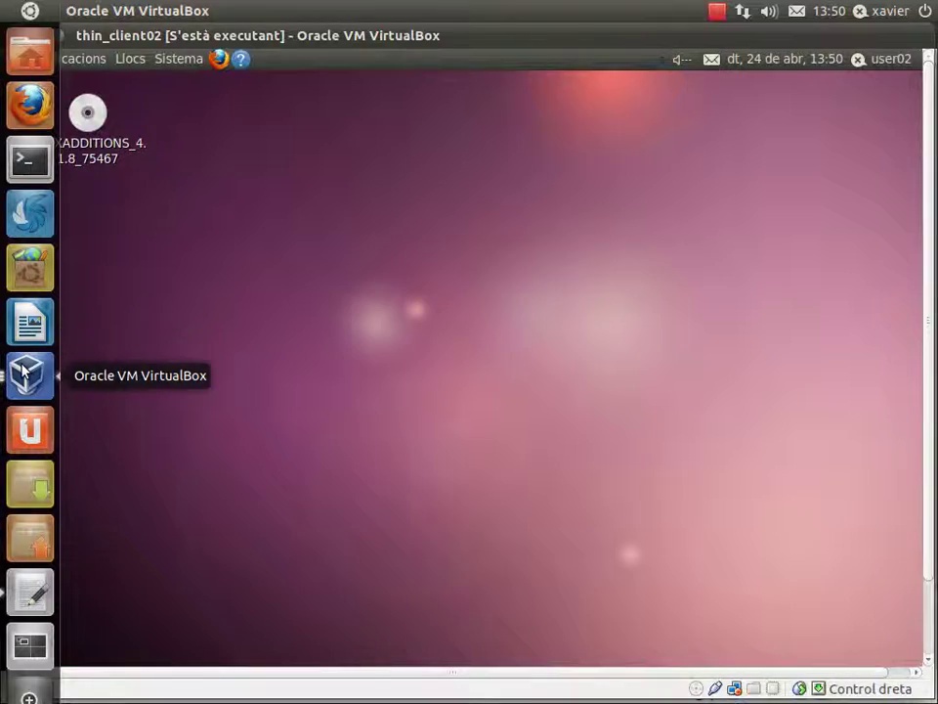
click(30, 374)
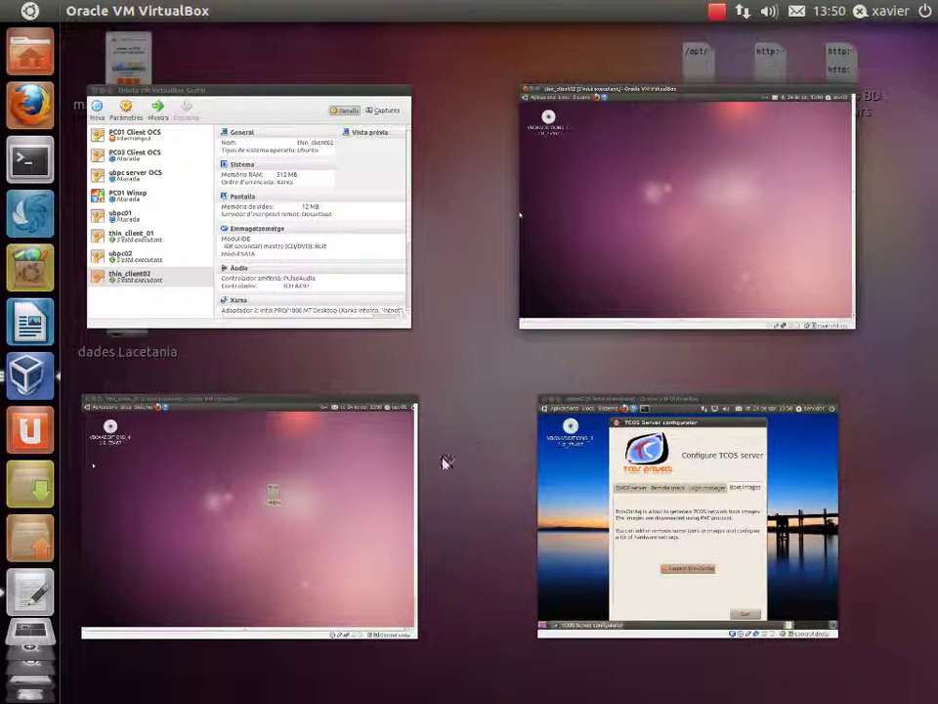
click(572, 293)
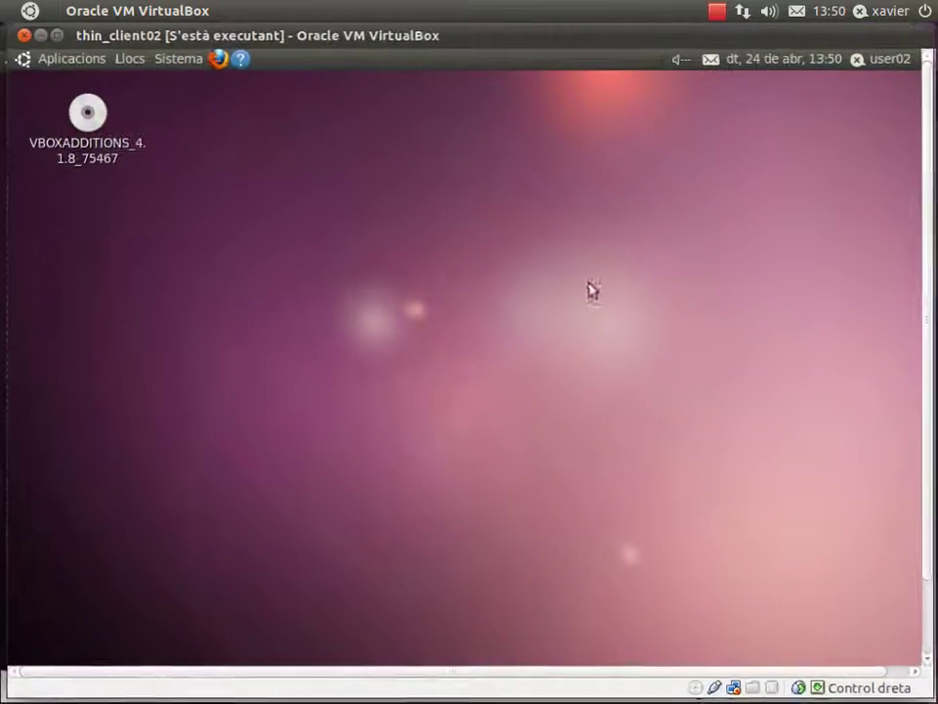
right_click(353, 264)
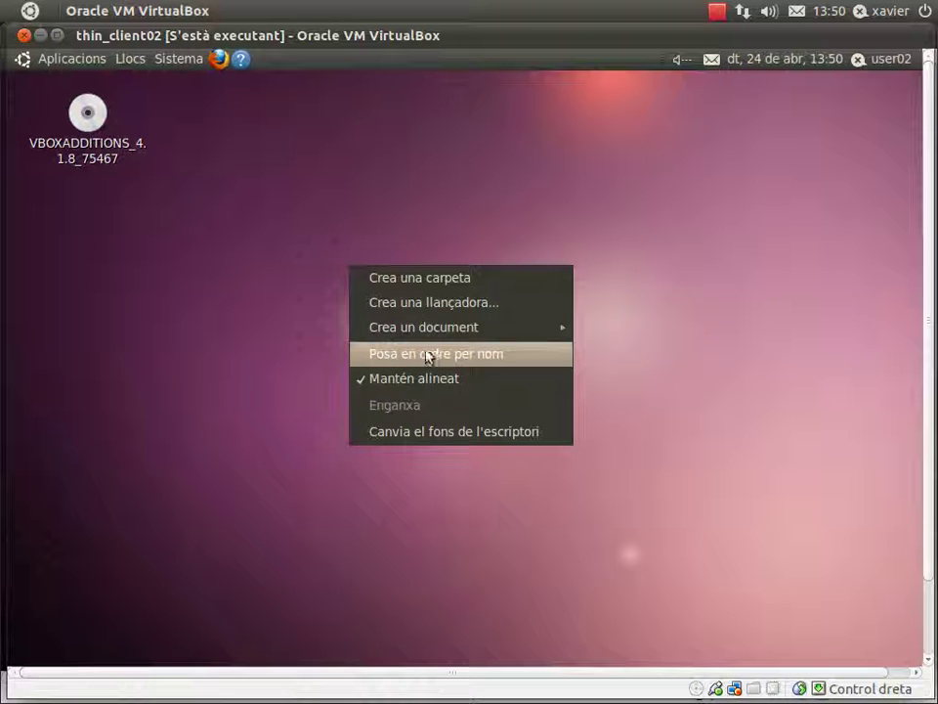
mouse_move(524, 339)
click(605, 362)
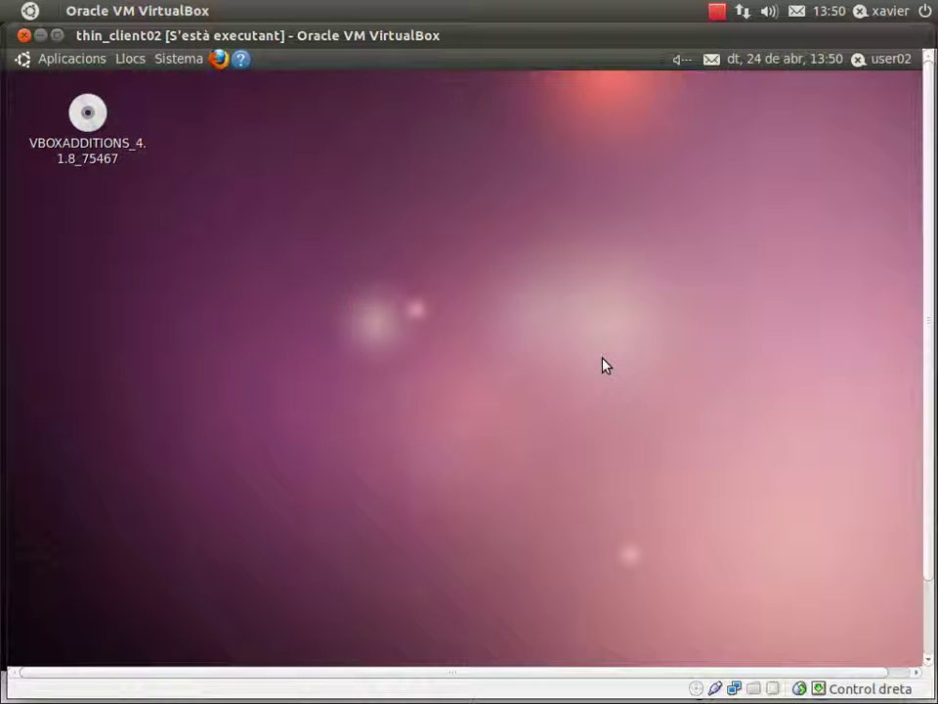
text(no)
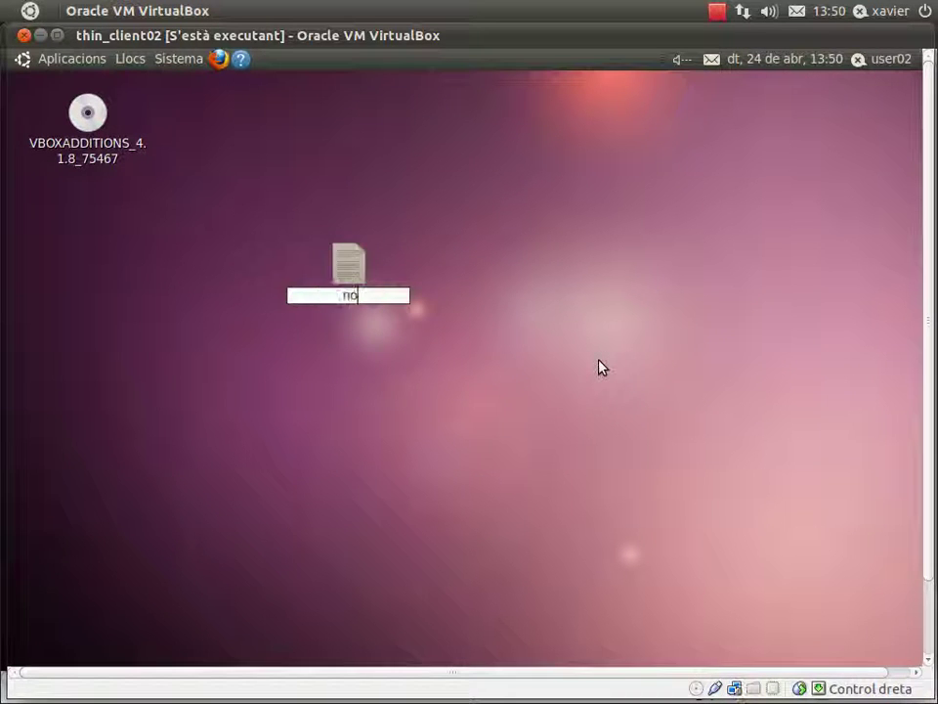
text(u us)
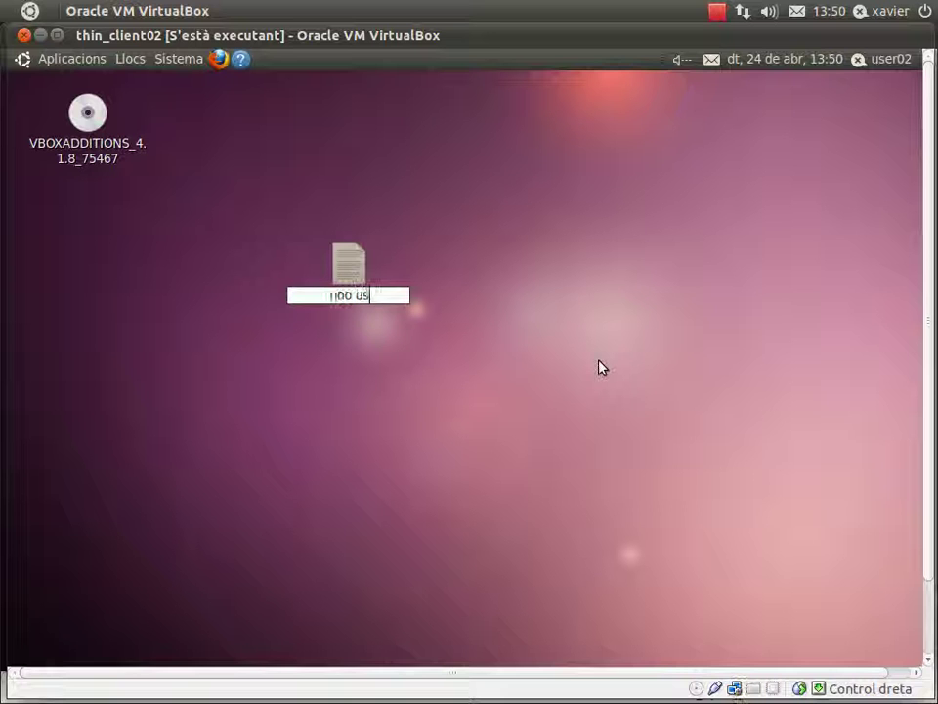
text(er 02)
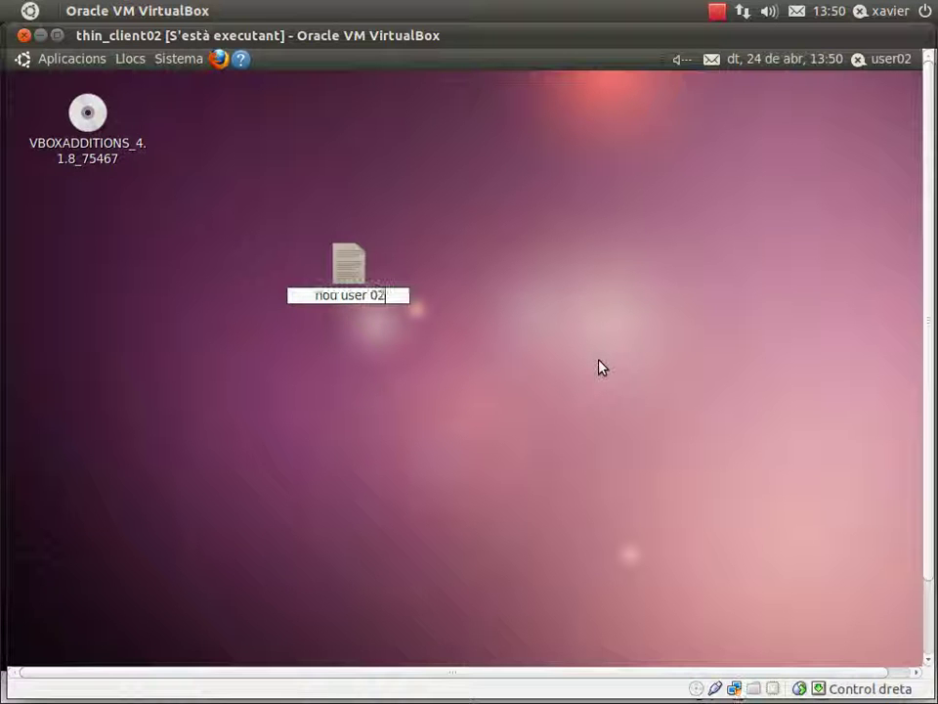
key(Return)
In nou user 02, type 'Tenim el mateix sistema operatiu arrencat des de user02, i podem fer altres' / 'coses independents respecte de l'altre,'.
double_click(361, 266)
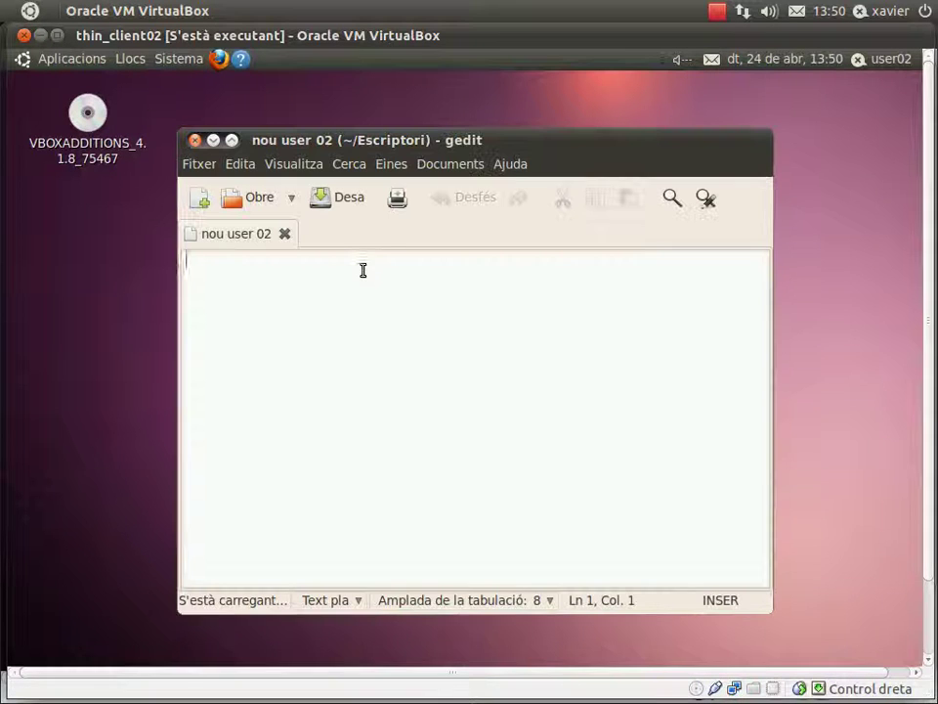
text(c)
key(BackSpace)
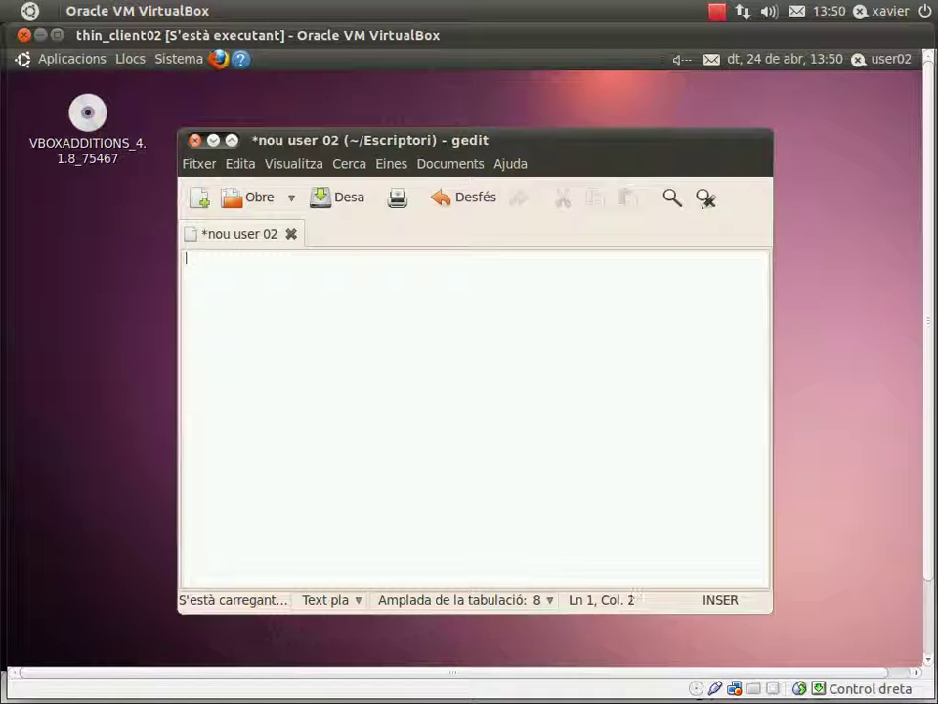
text(Tenim el mateix )
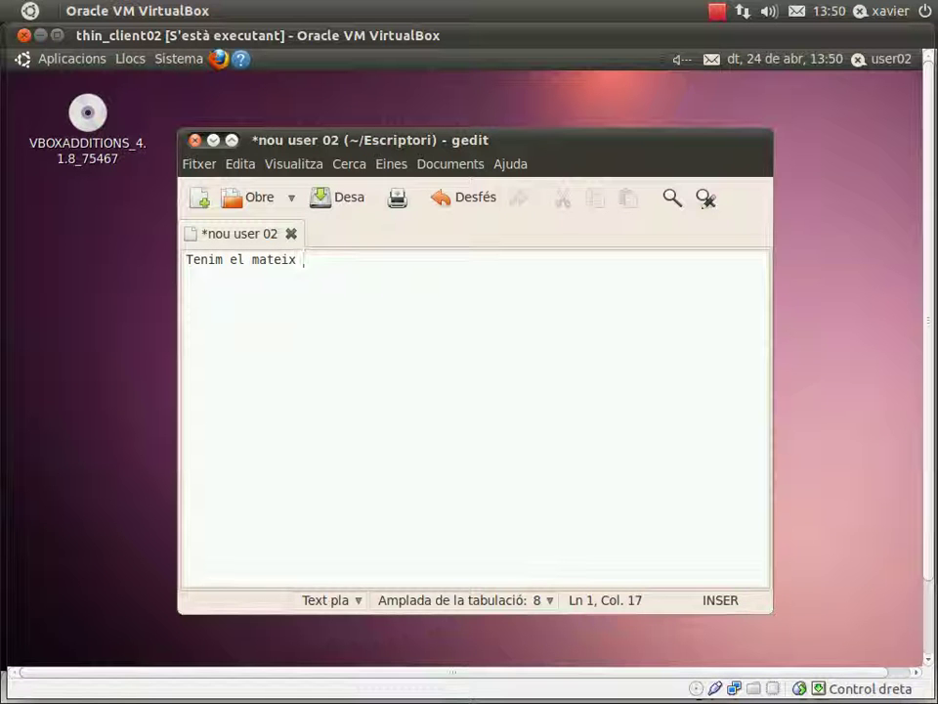
text(sistema )
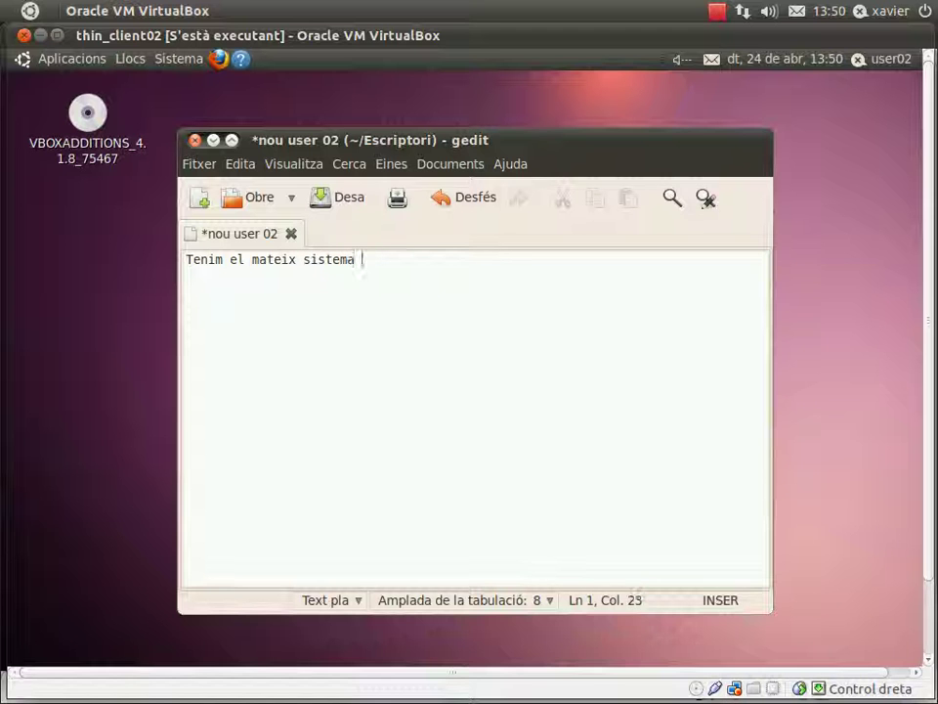
text(operatiu arrencat des de user02, i podem fer altres)
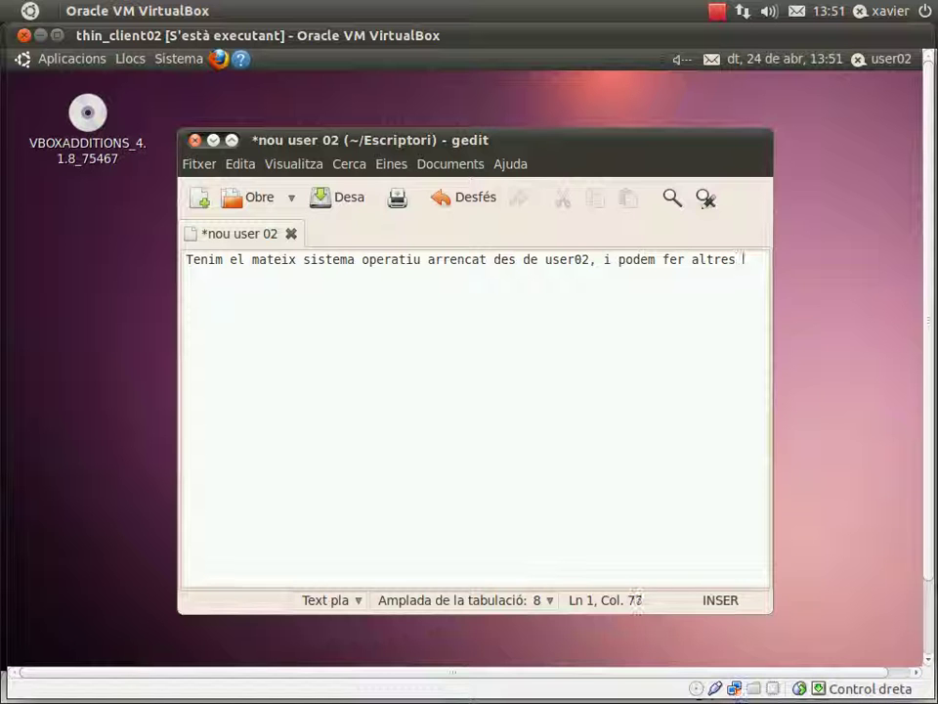
key(Return)
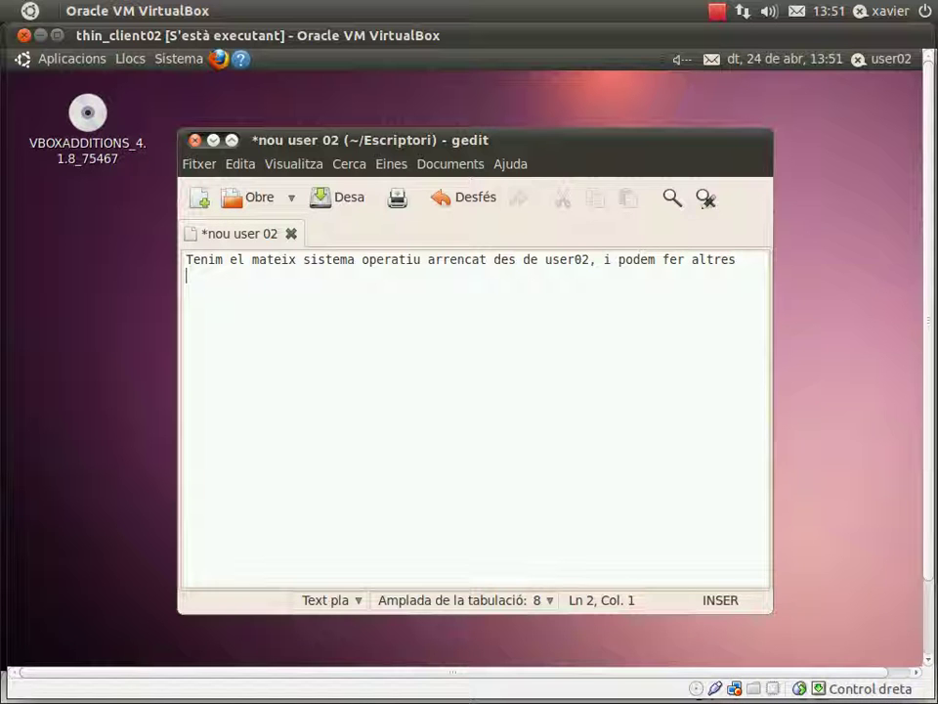
text(coses independents )
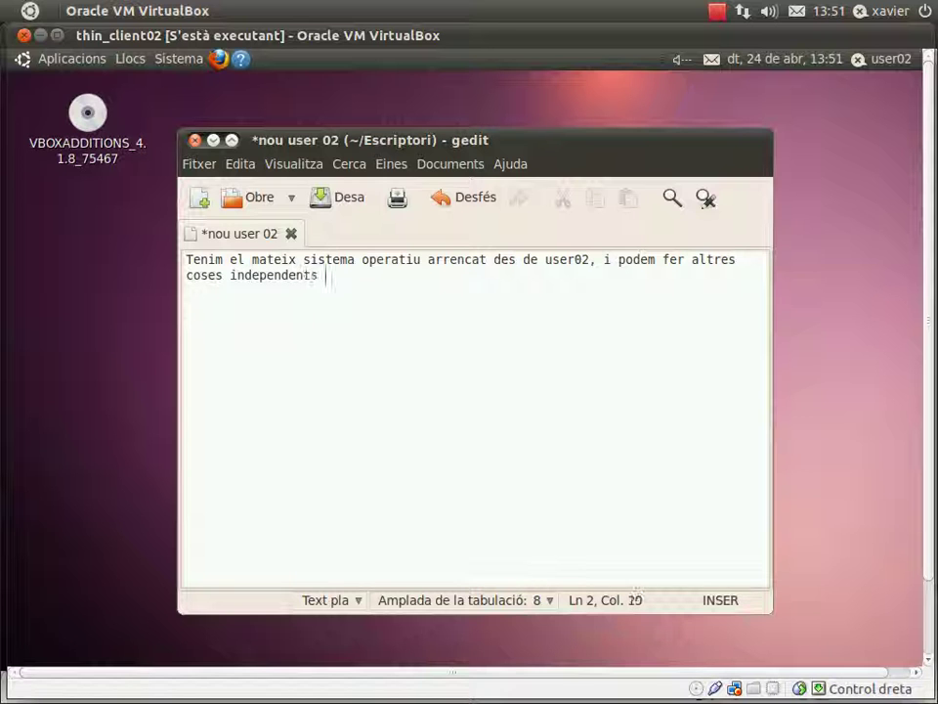
text(respe)
text(cte de l'altres)
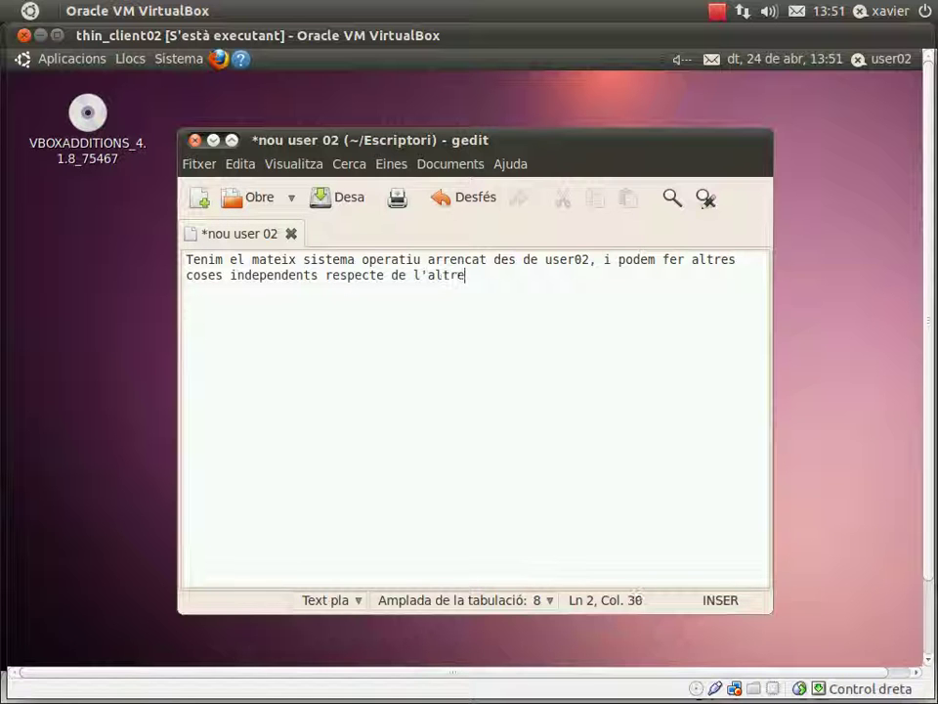
key(BackSpace)
text(,)
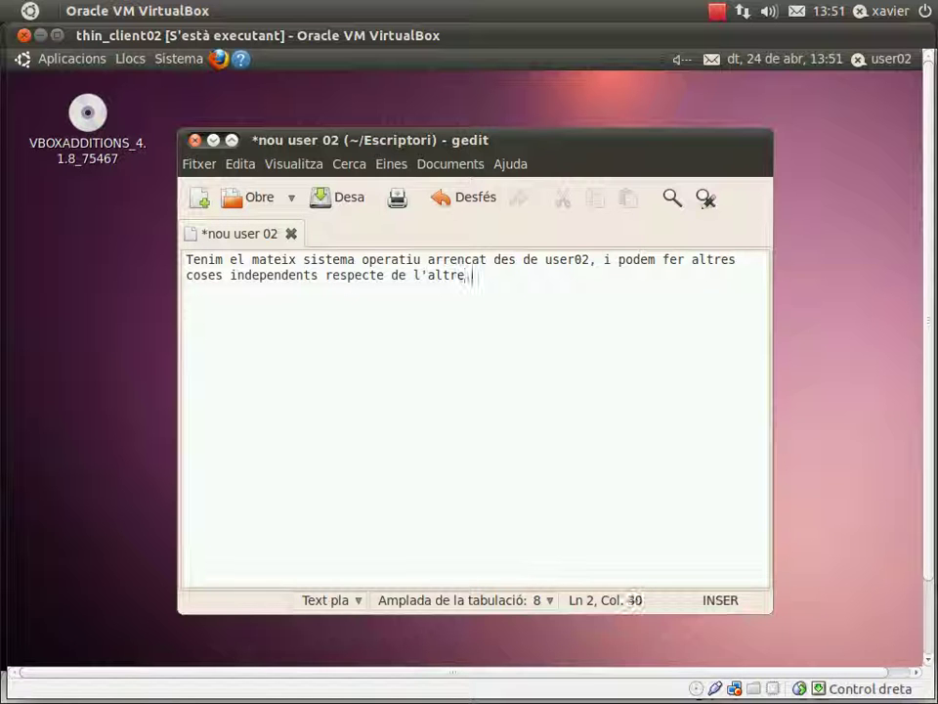
Save the note as nou user 02 on the desktop and close gedit.
click(196, 164)
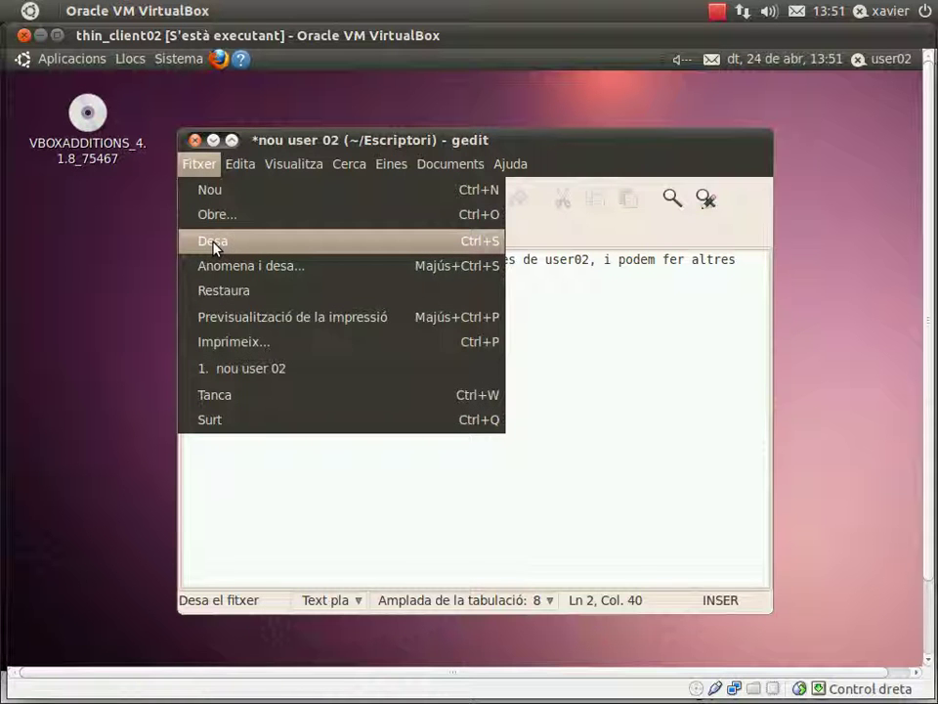
click(221, 250)
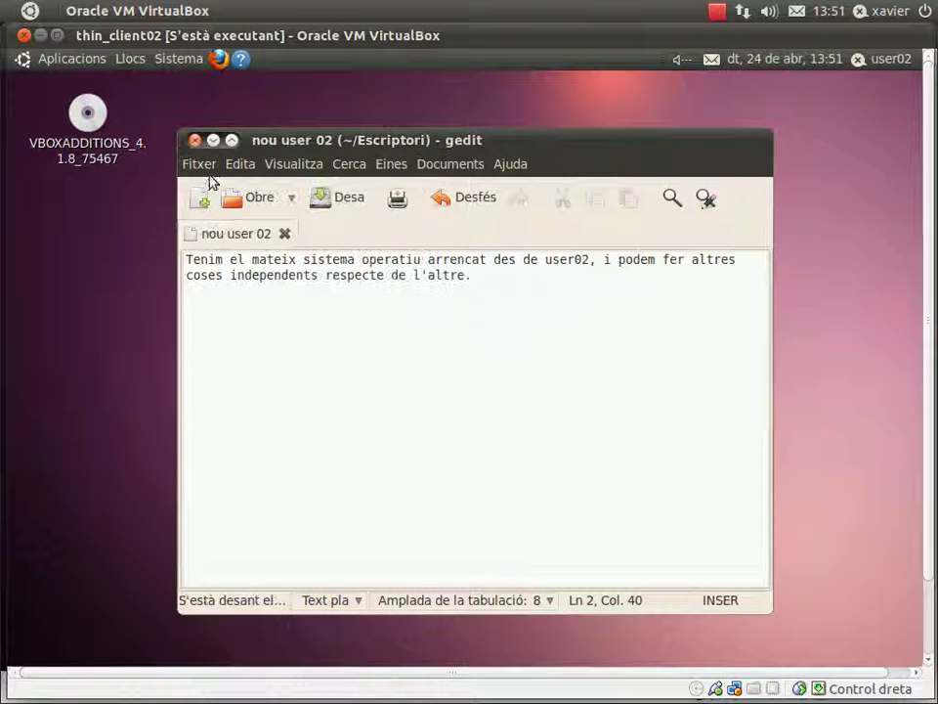
click(194, 140)
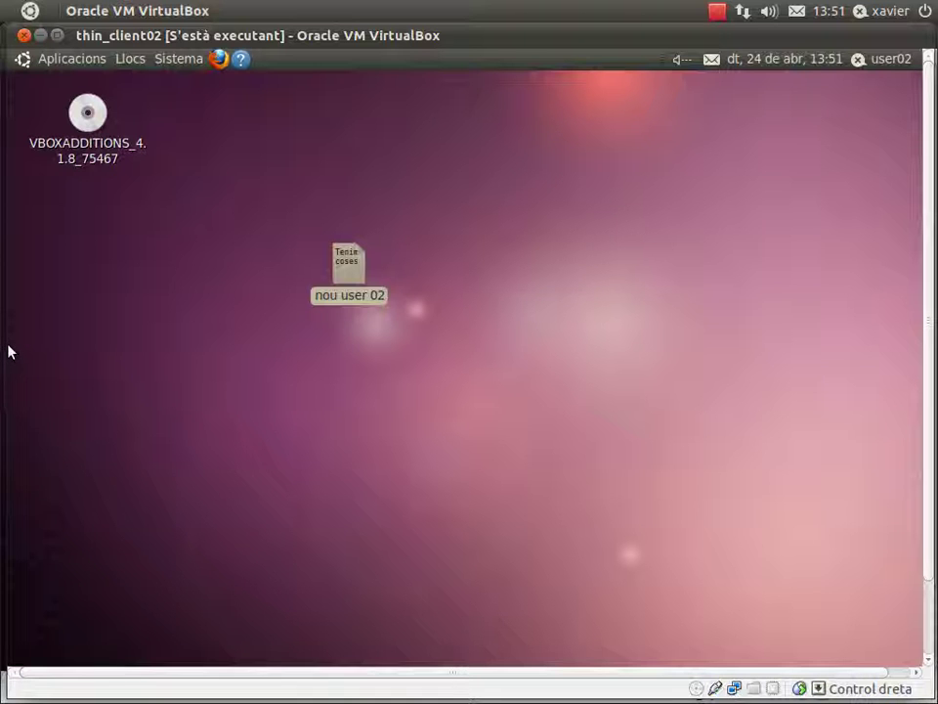
Bring the thin_client_01 VM window to the front from the window spread.
mouse_move(5, 209)
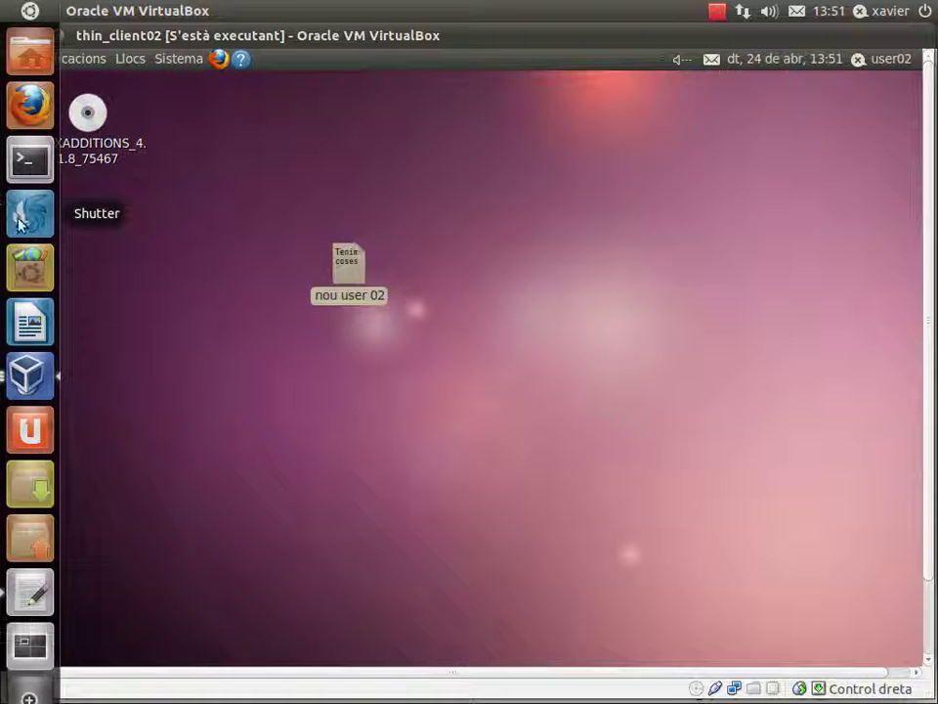
click(31, 377)
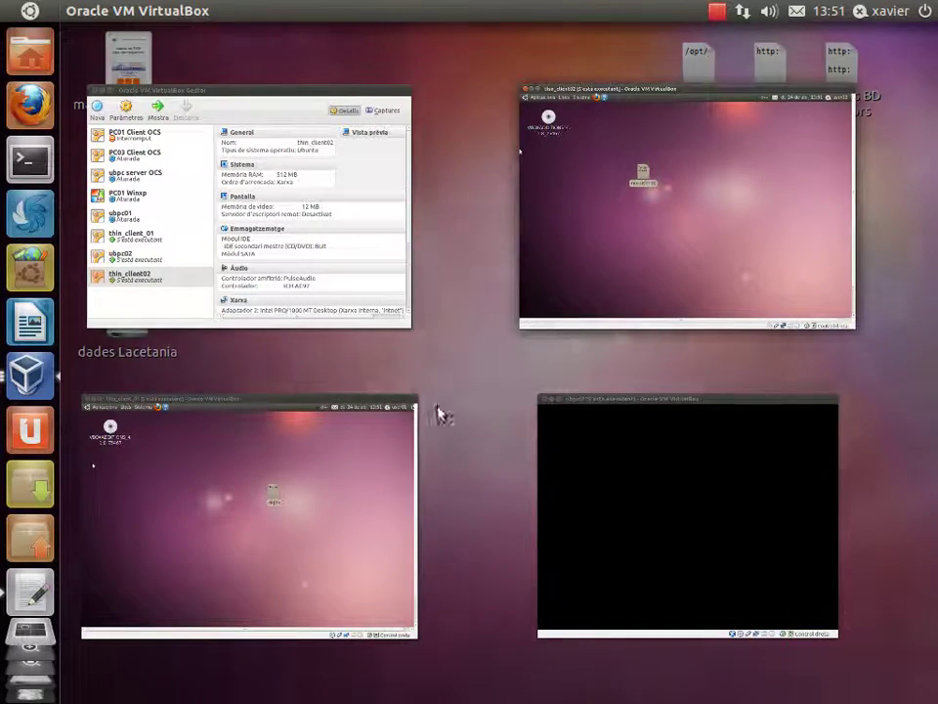
click(307, 479)
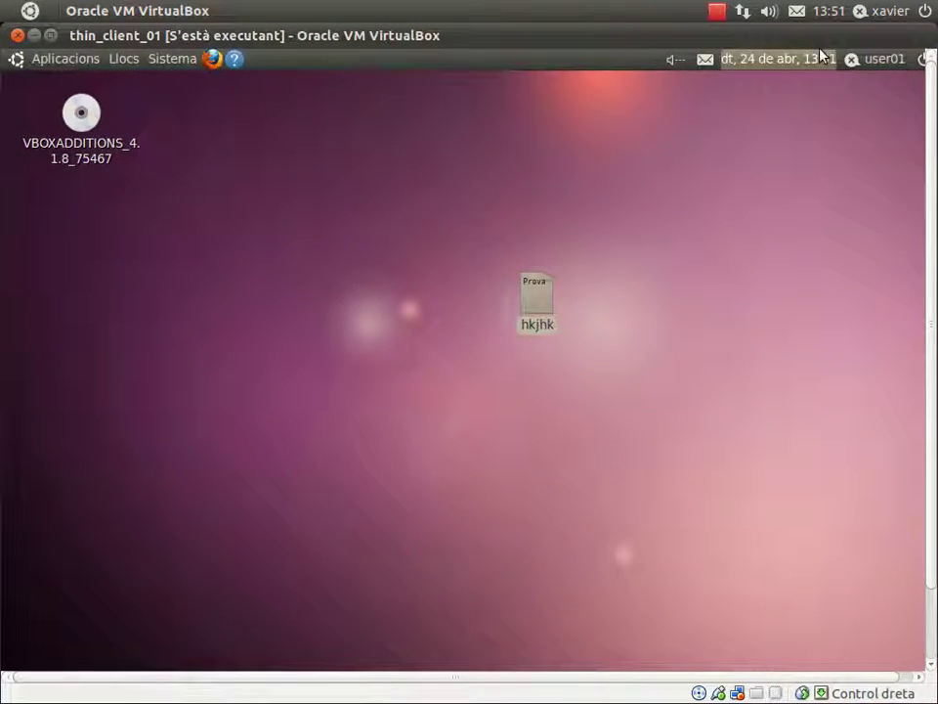
Shut down the thin_client_01 guest with the power menu's Atura option, confirming Atura.
click(922, 60)
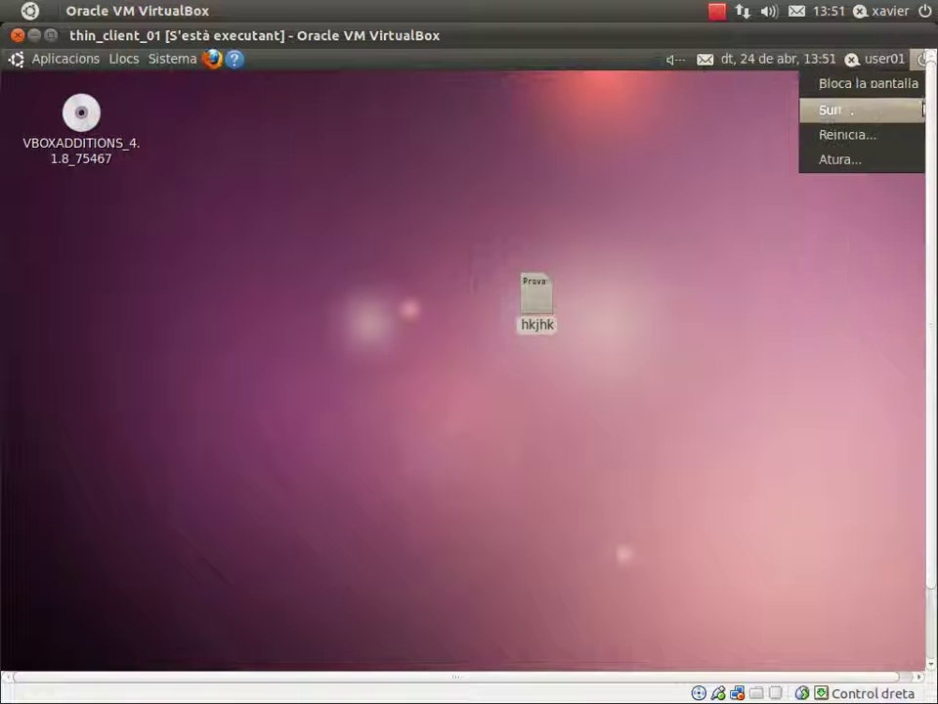
click(896, 164)
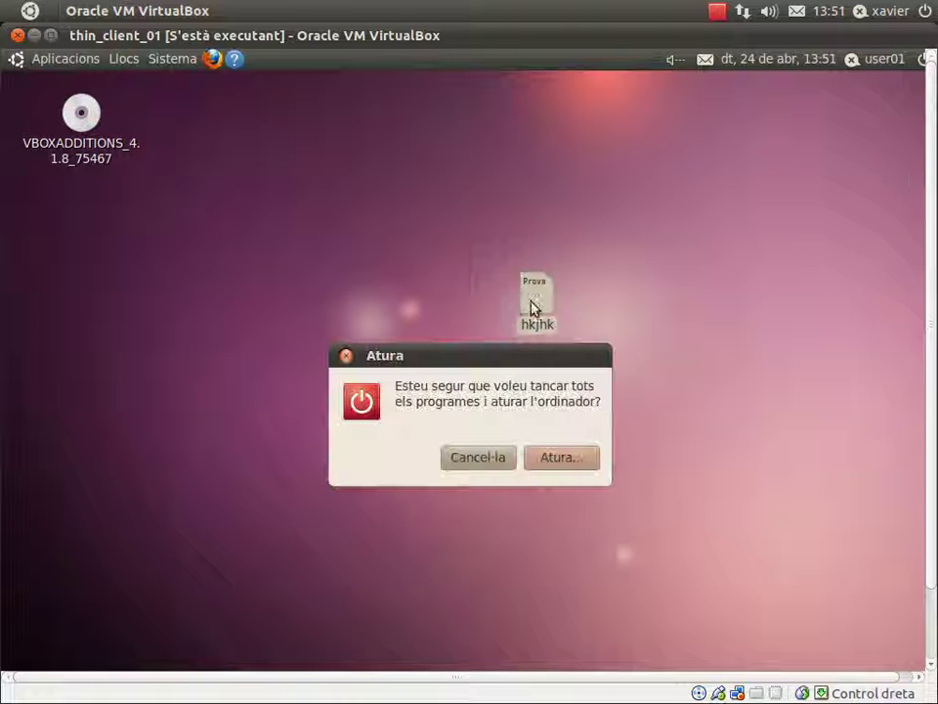
click(555, 466)
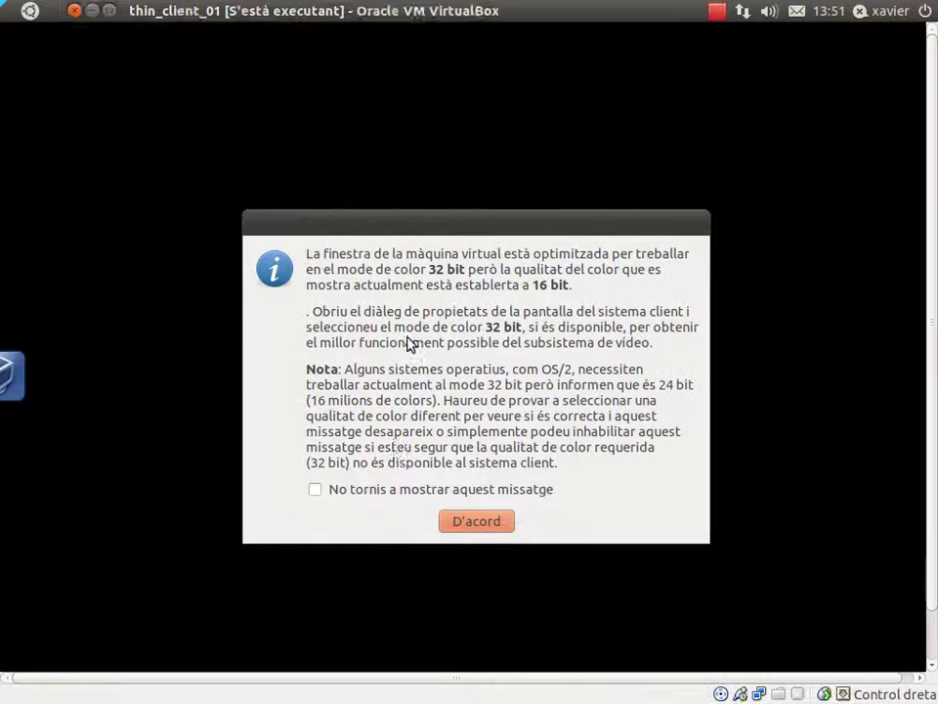
Dismiss the colour-depth notice and restore the thin_client_01 window to normal size.
click(457, 520)
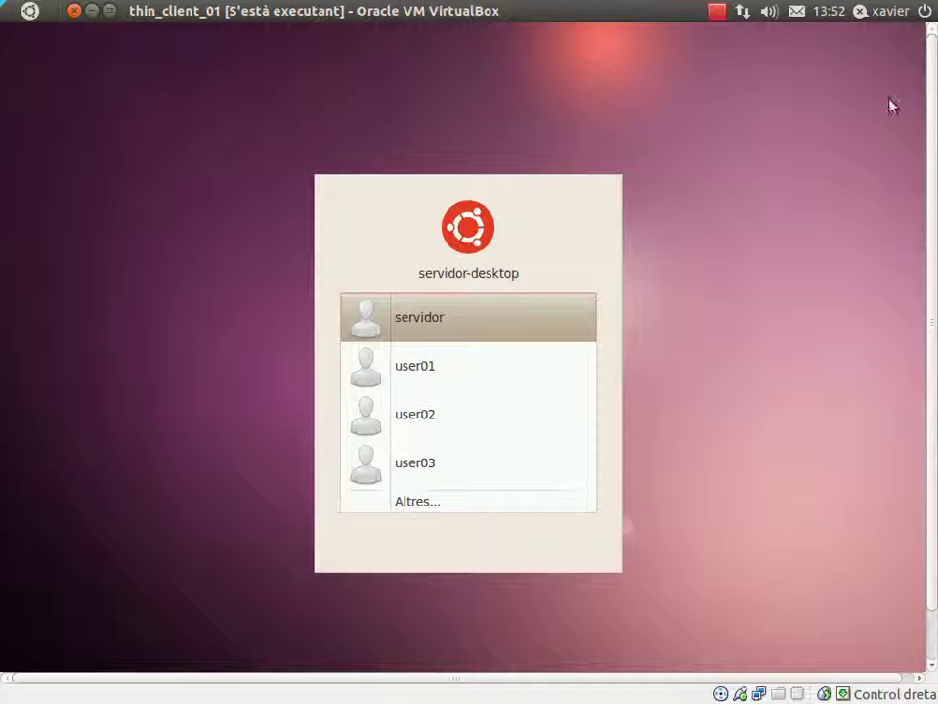
click(924, 14)
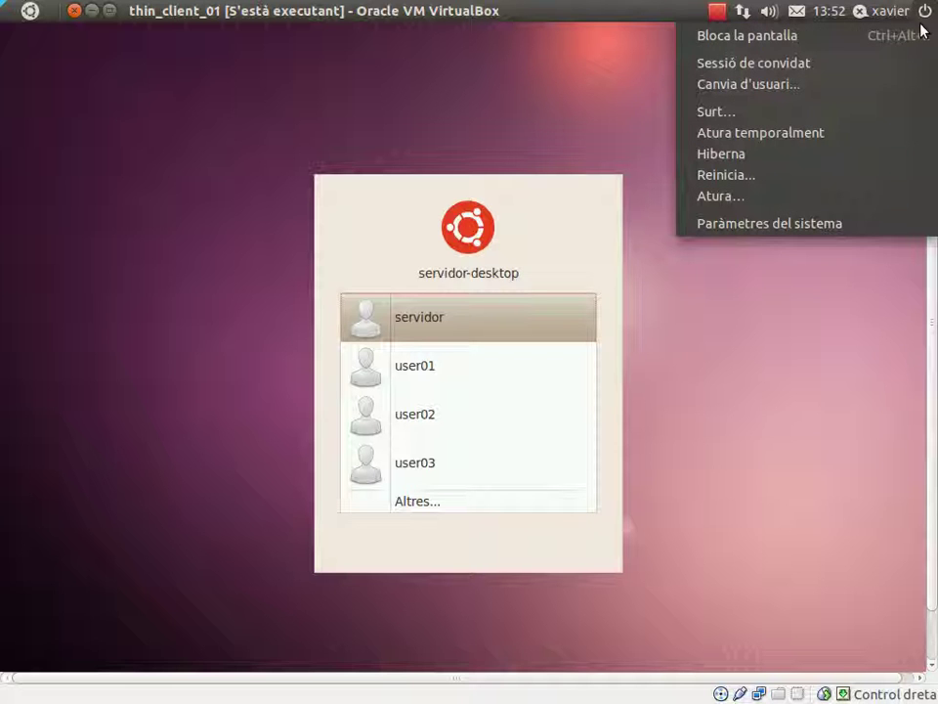
click(75, 15)
click(109, 13)
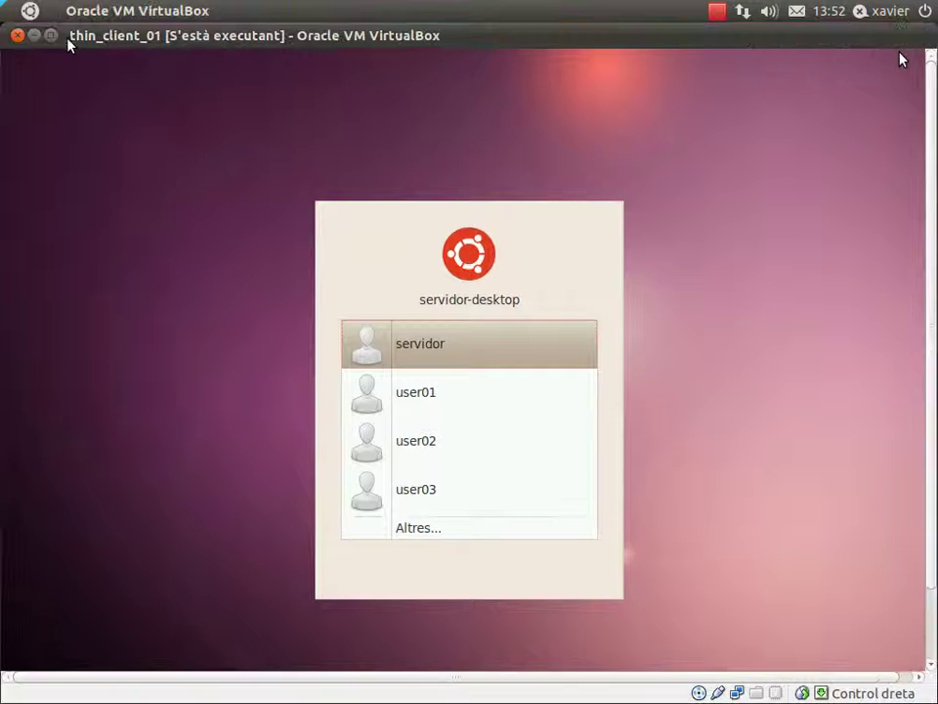
Power off thin_client_01 with Atura la màquina, then dismiss ubpc02's pointer integration notice.
click(18, 37)
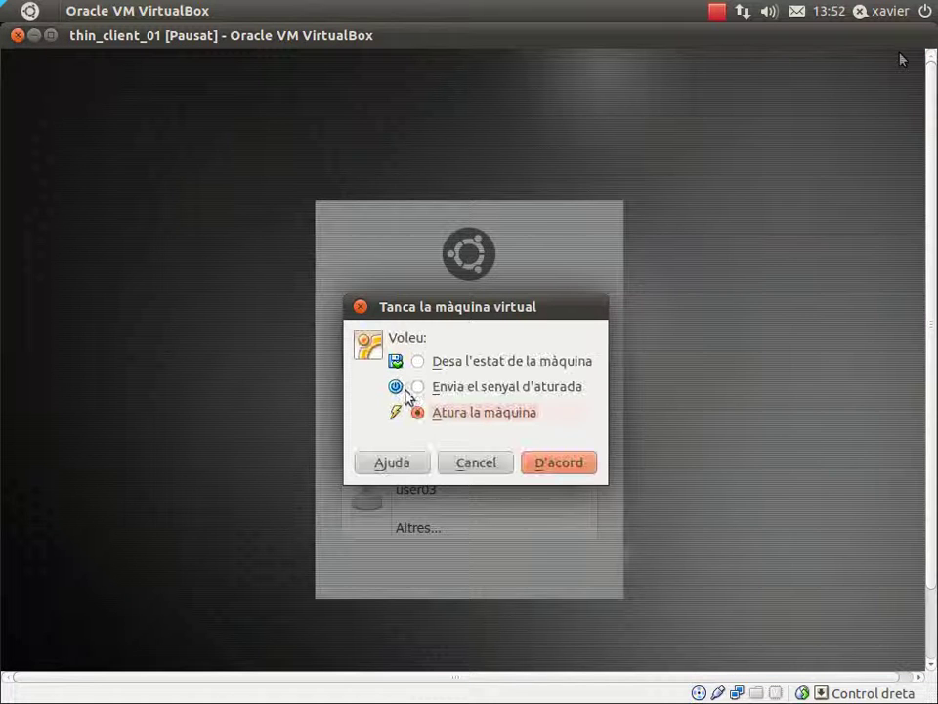
click(550, 465)
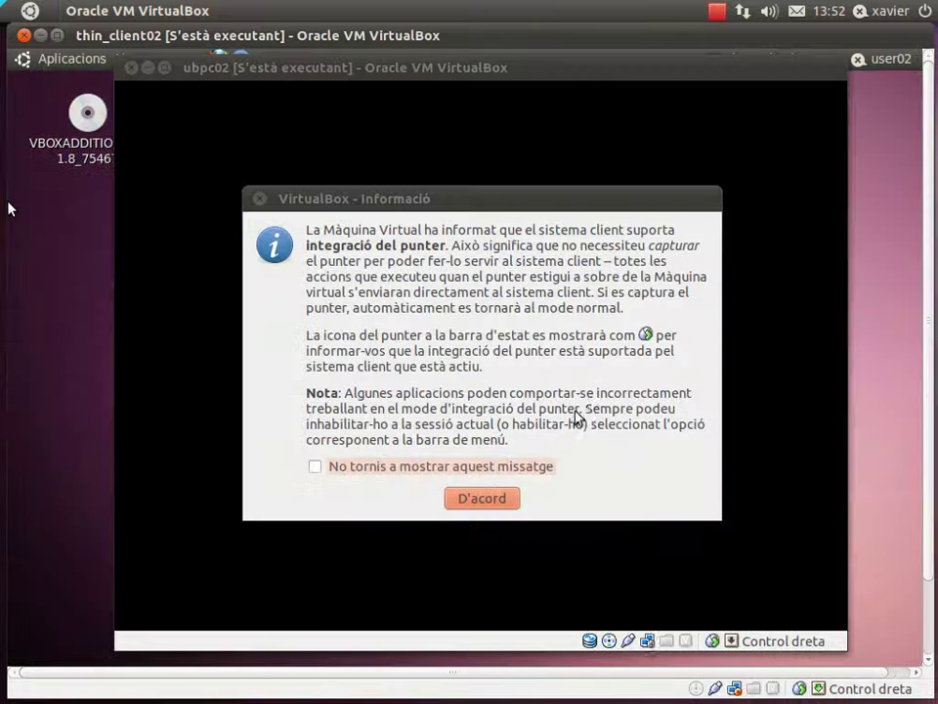
click(488, 500)
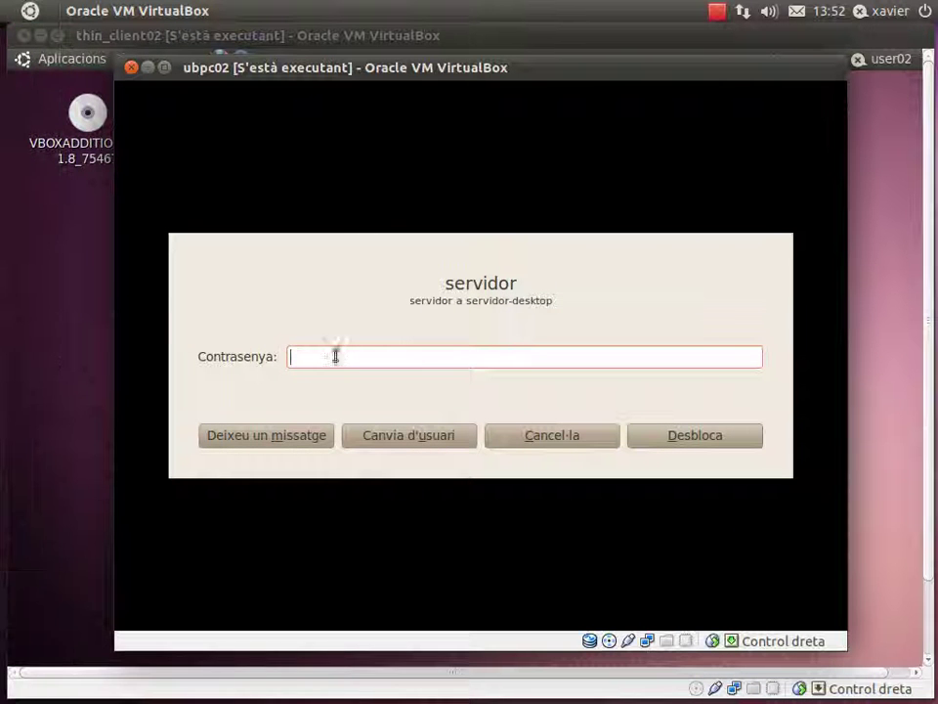
Unlock ubpc02 with the account password, then close thin_client02 and confirm powering it off.
text(******)
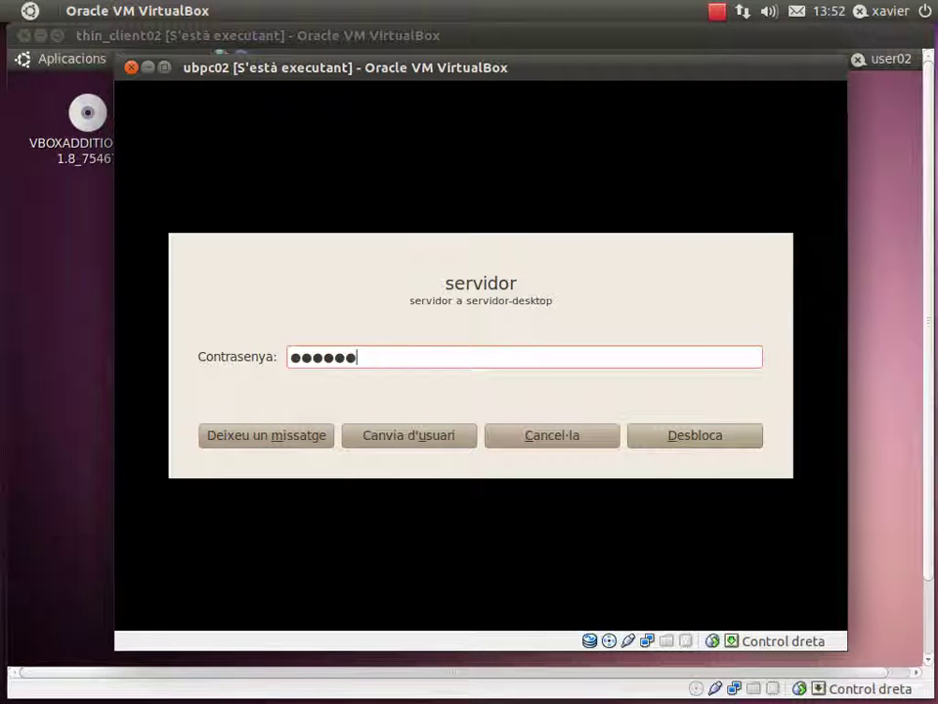
key(Return)
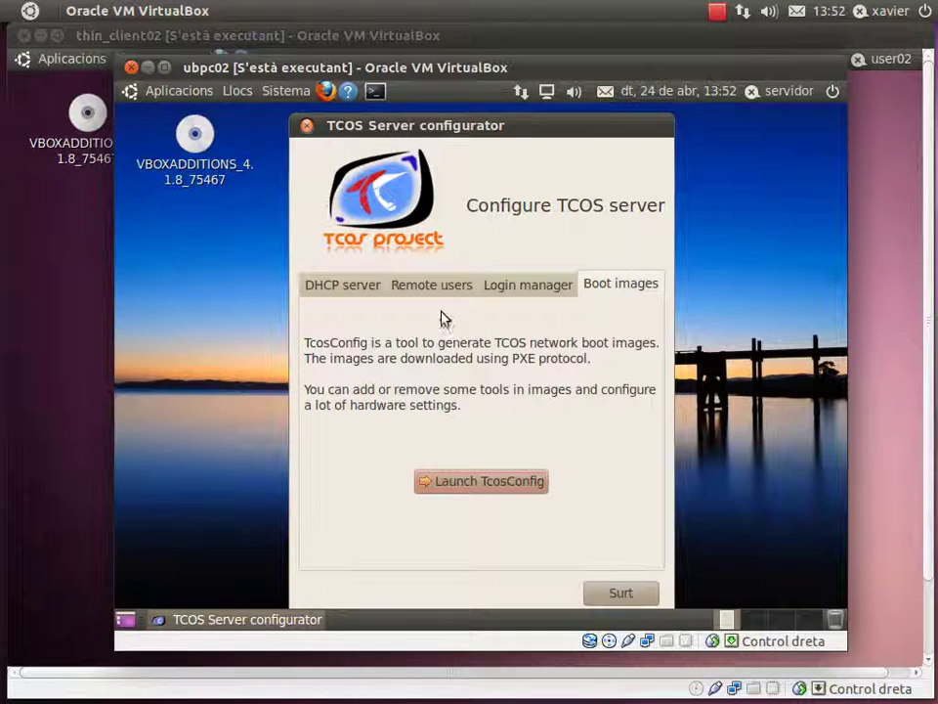
mouse_move(2, 239)
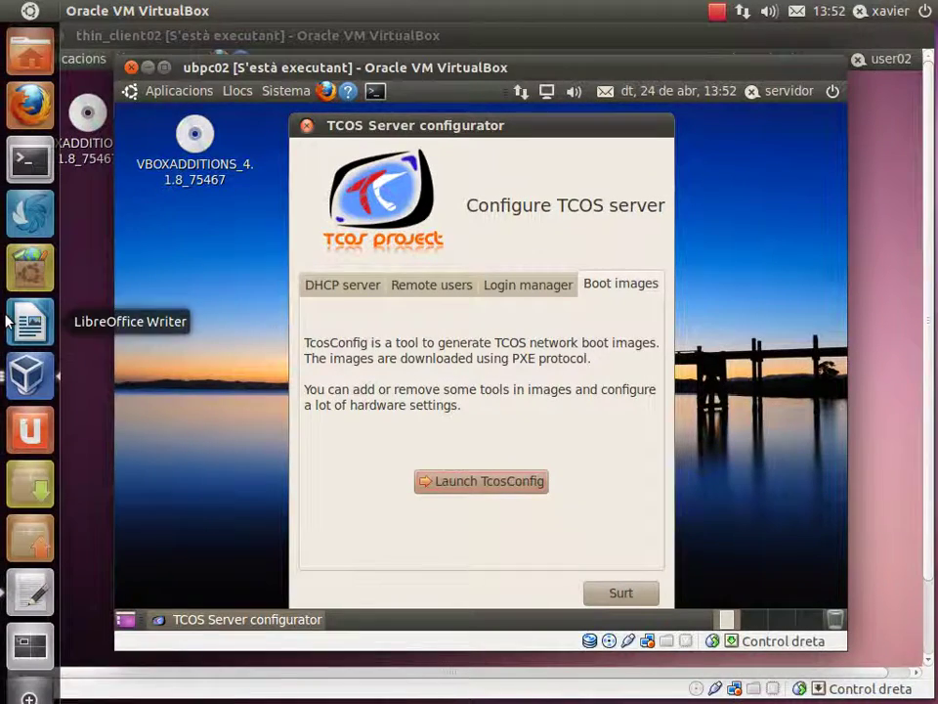
click(22, 377)
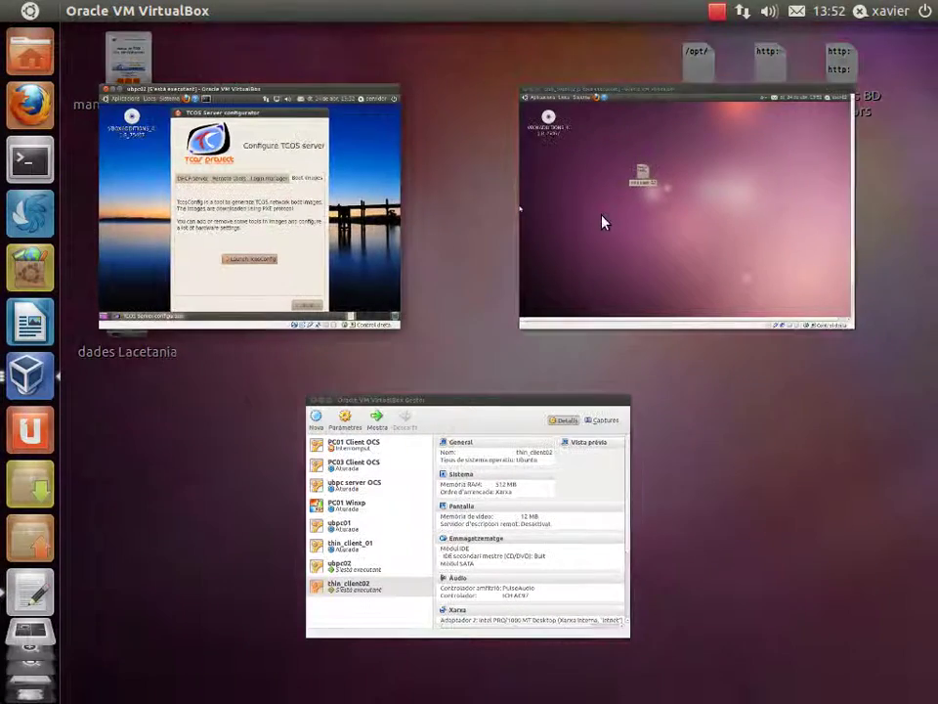
click(602, 223)
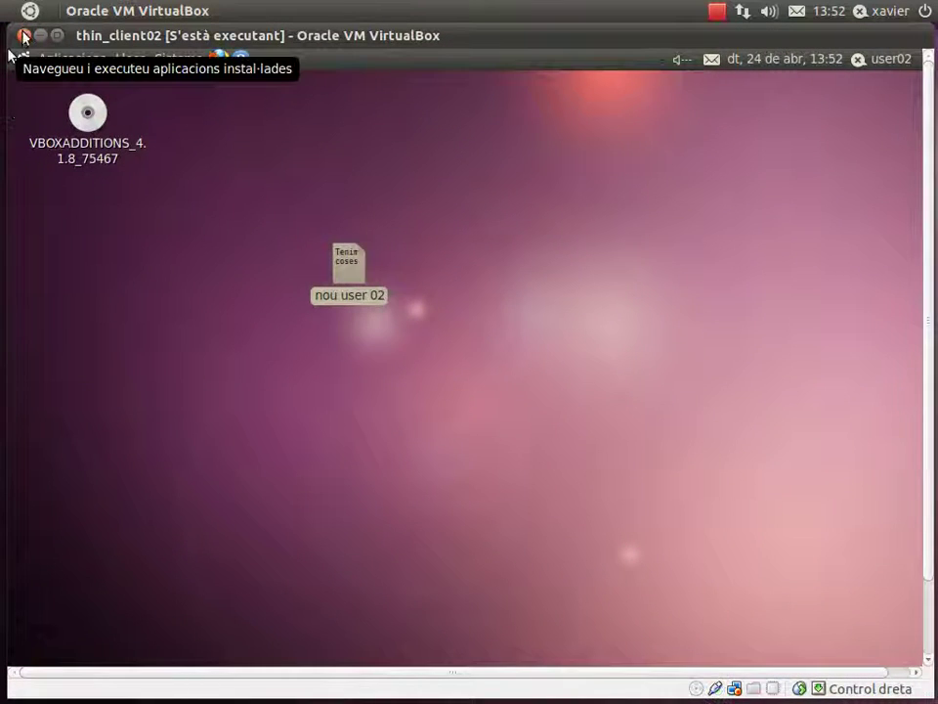
click(24, 36)
click(553, 435)
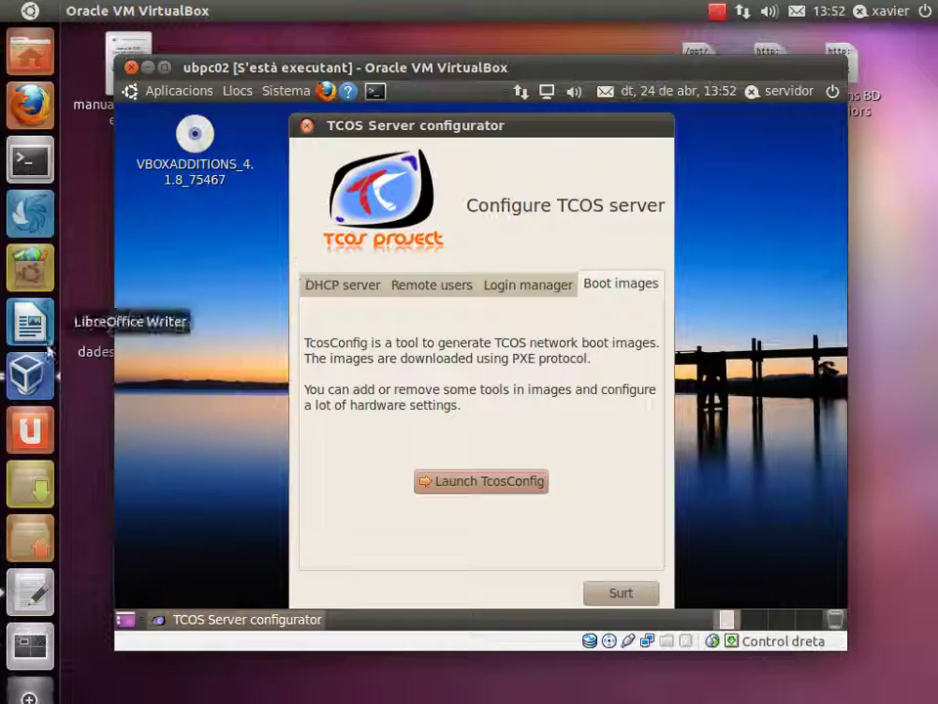
Start the thin_client_01 machine from the VirtualBox manager.
click(27, 377)
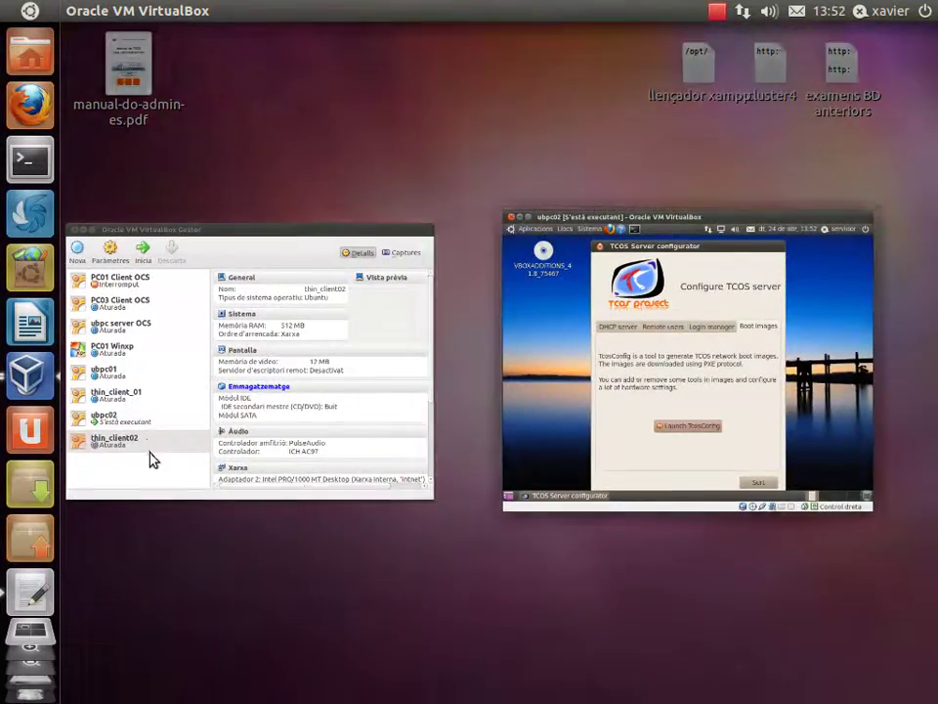
click(148, 457)
click(195, 415)
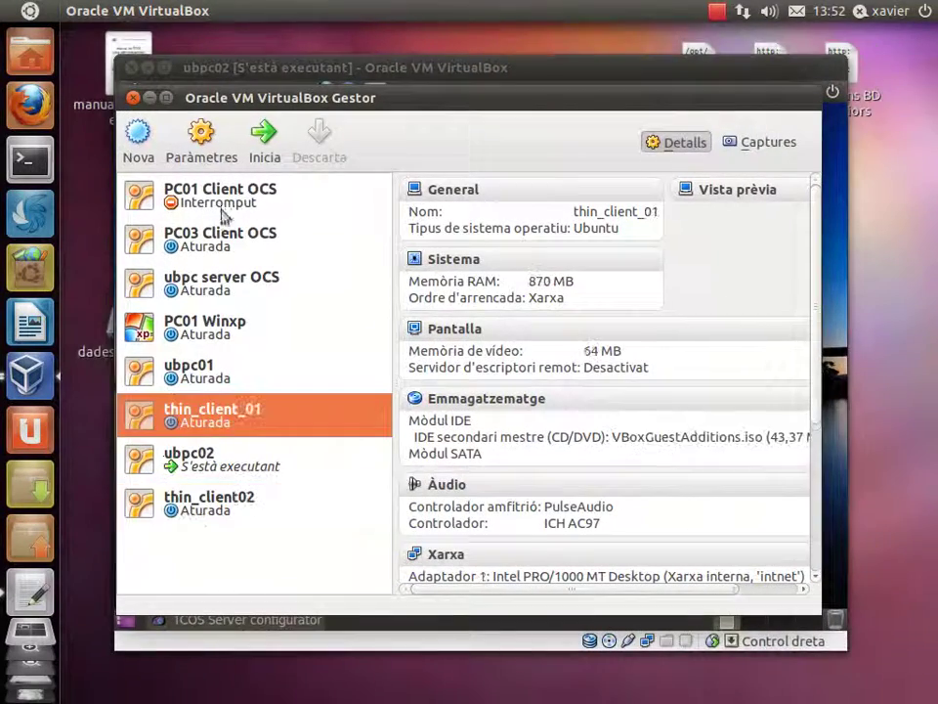
click(264, 154)
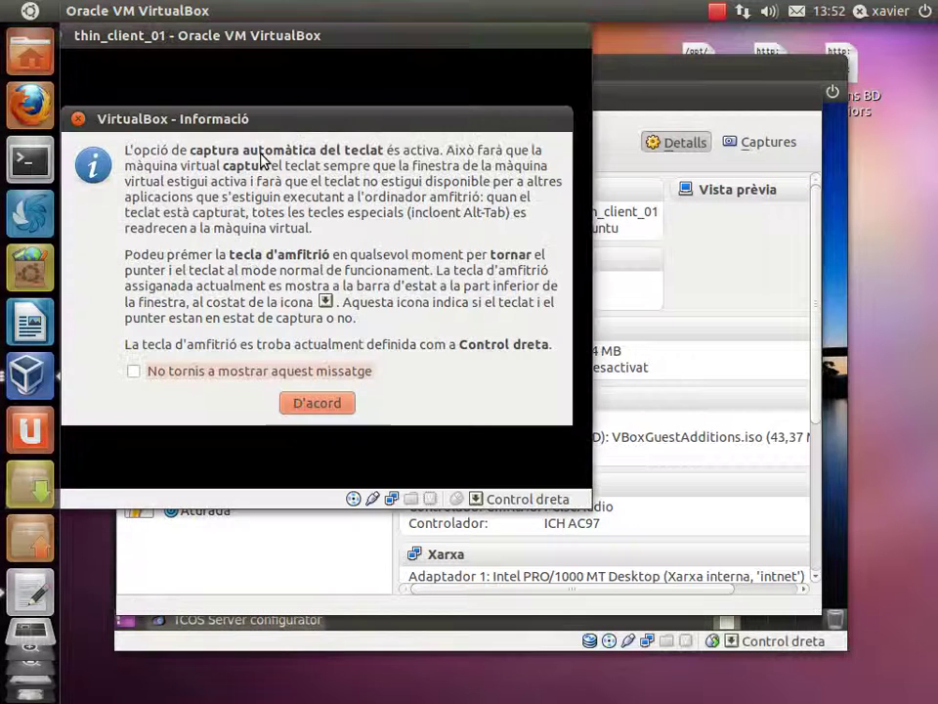
Clear the keyboard, colour-depth and pointer notices while thin_client_01 network-boots.
click(306, 404)
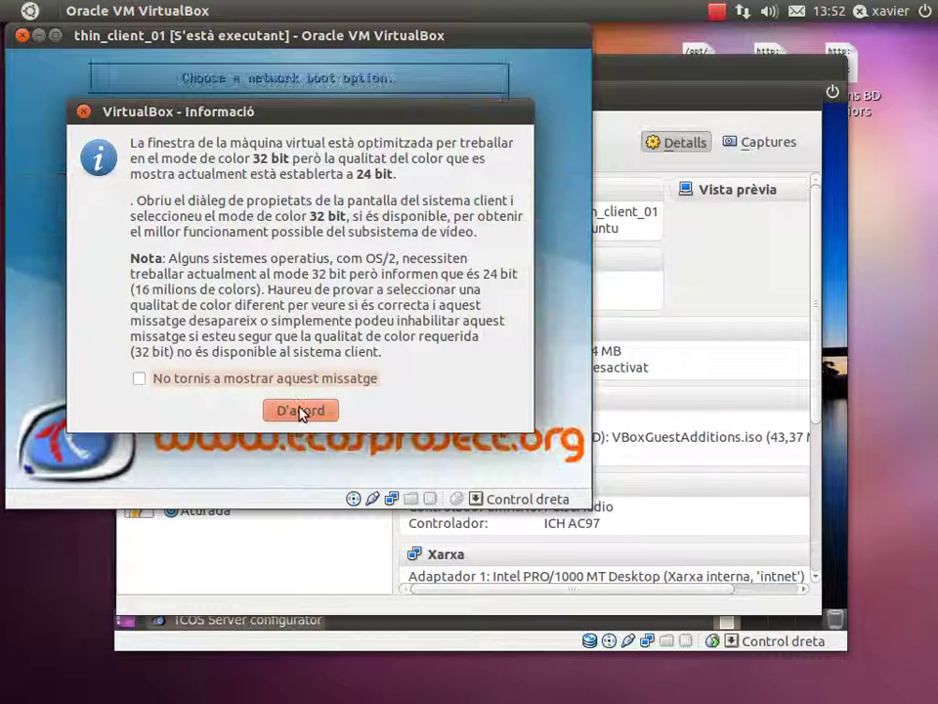
click(303, 410)
key(Return)
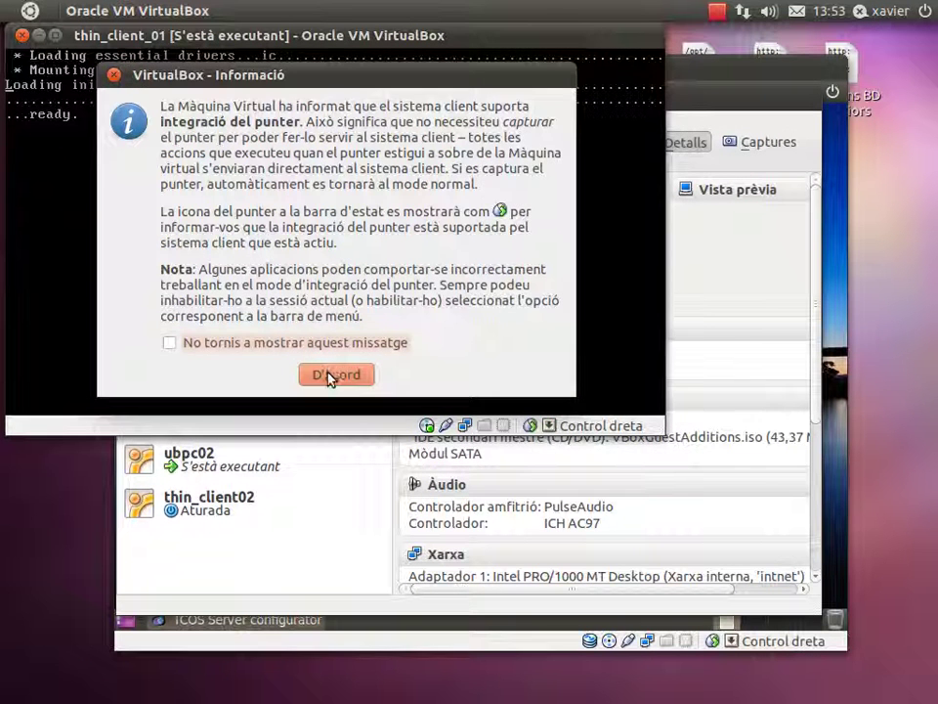
click(332, 374)
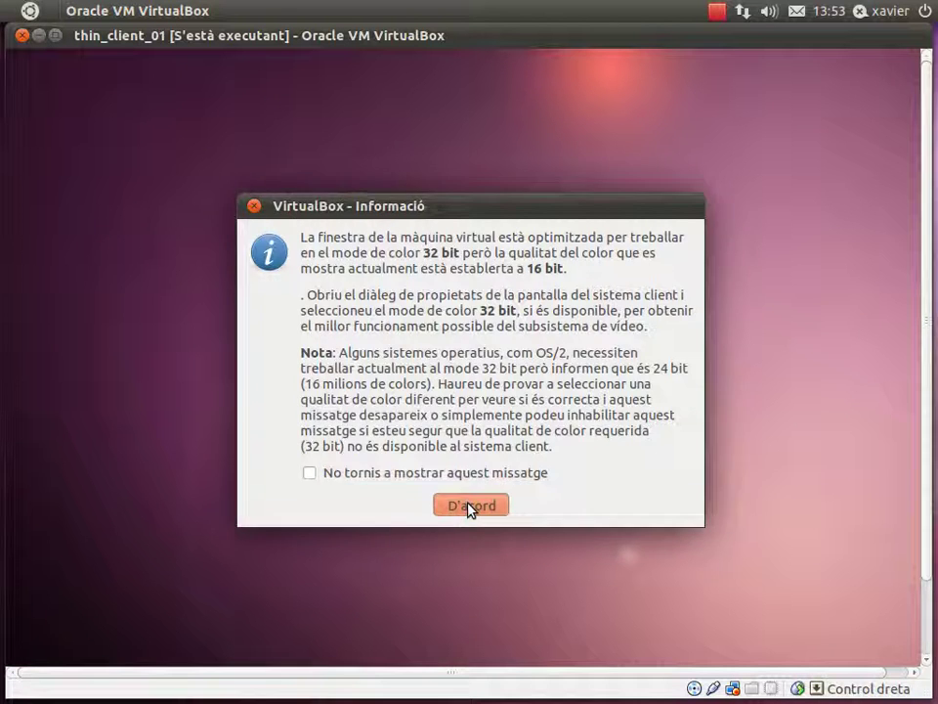
Log thin_client_01 in as the test user and dismiss the TcosXmlRpc error.
click(468, 504)
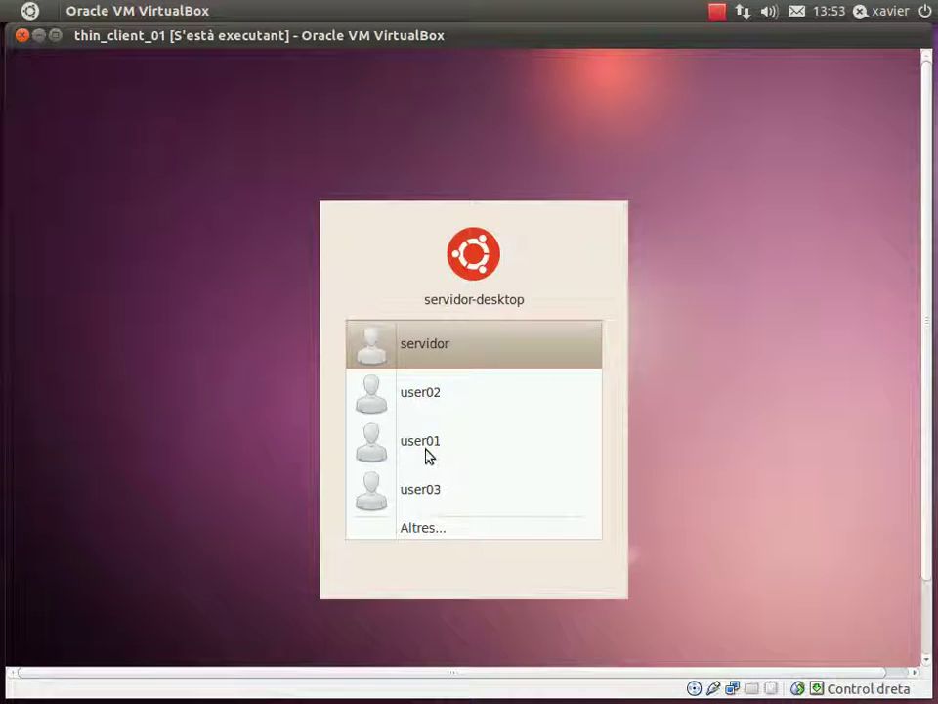
click(425, 454)
text(*******)
key(Return)
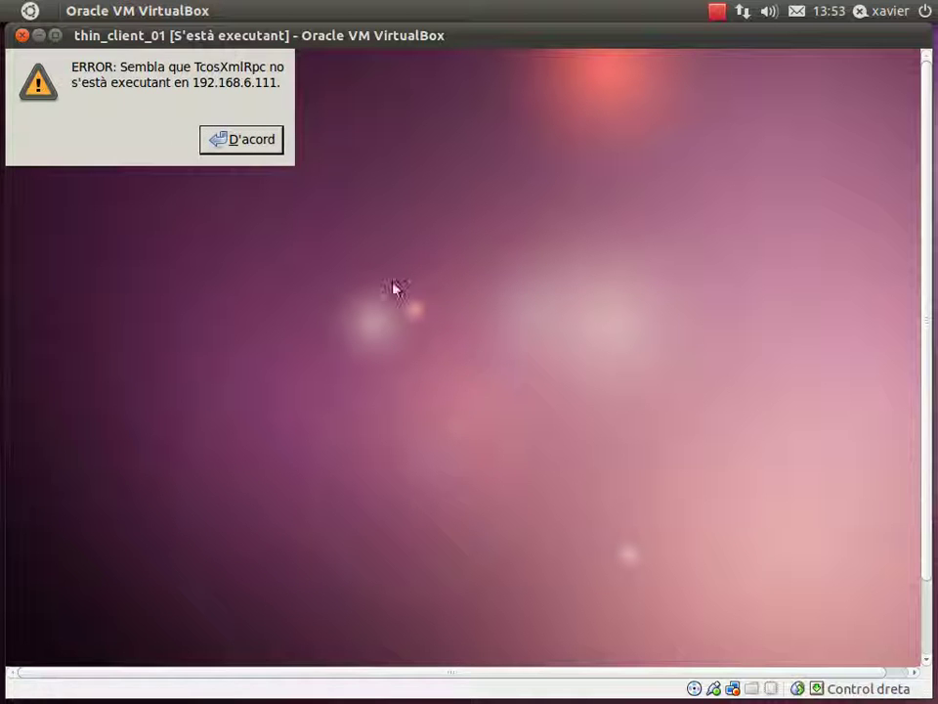
click(237, 145)
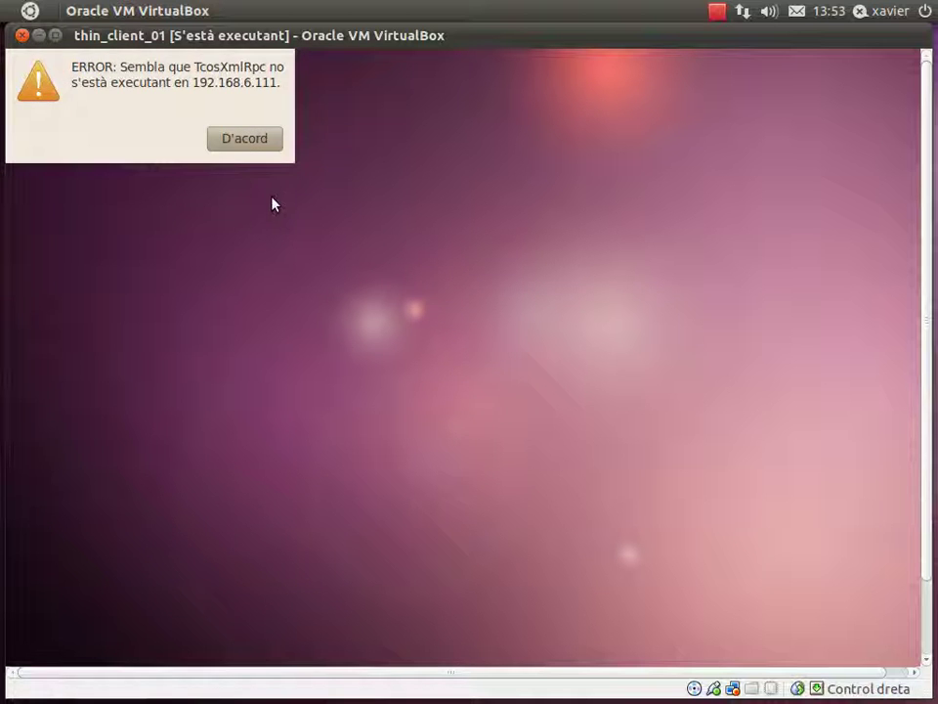
click(258, 139)
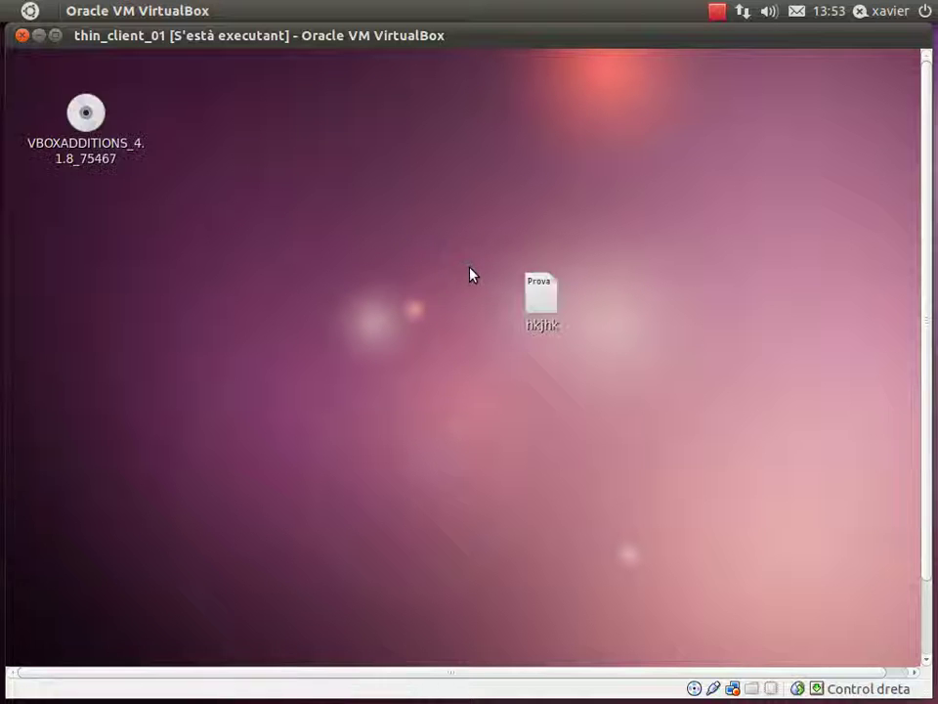
Add lines to hkjhk saying the file was created through the system, i usuari escolli.
double_click(537, 296)
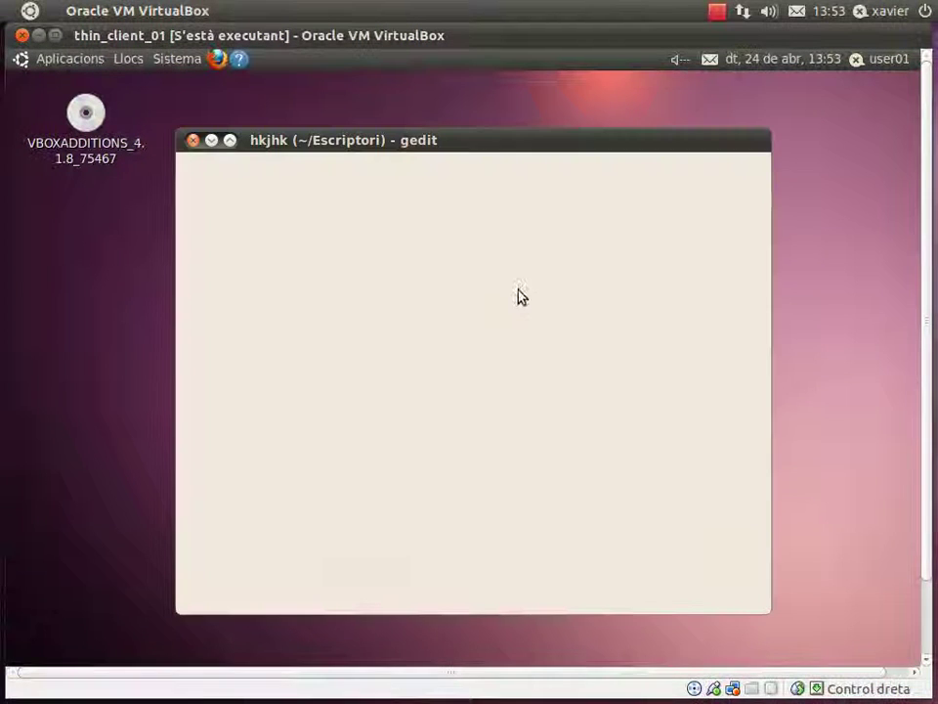
key(Return)
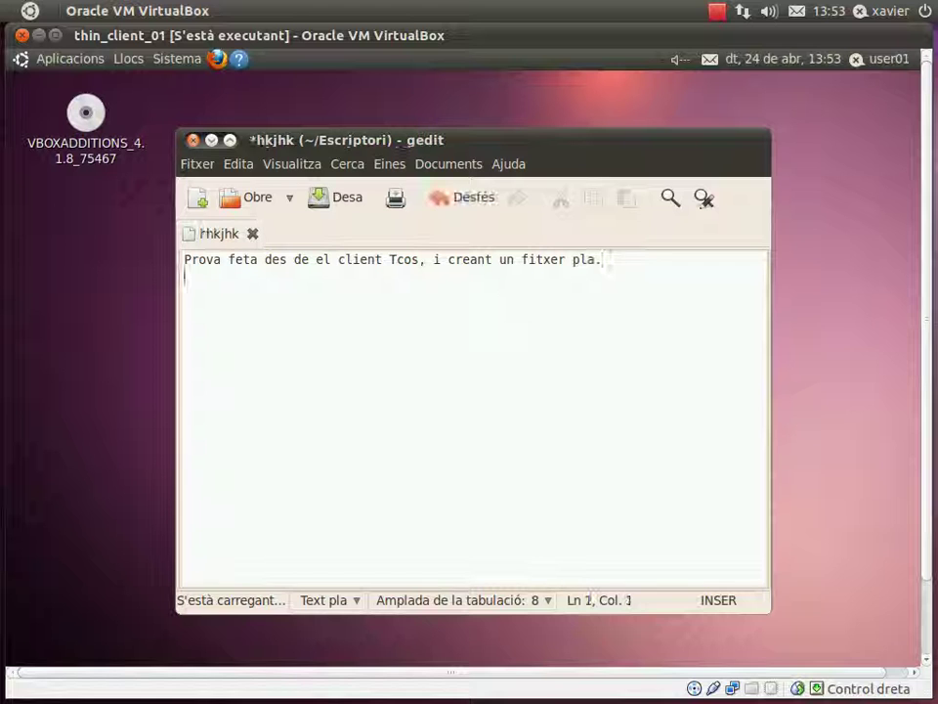
text(I veie)
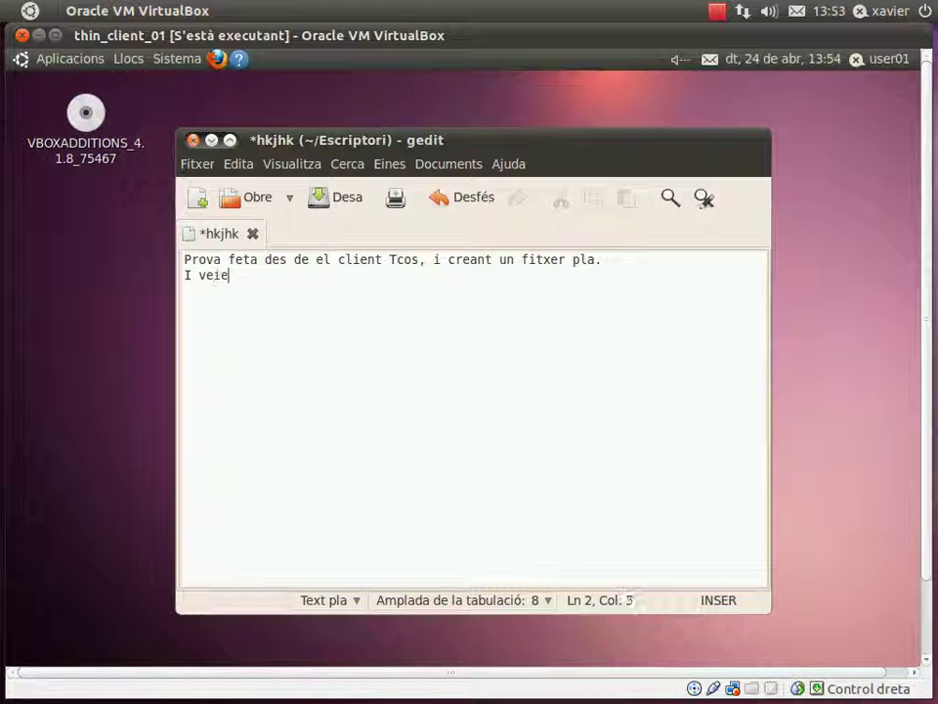
text(m que ens ha gus)
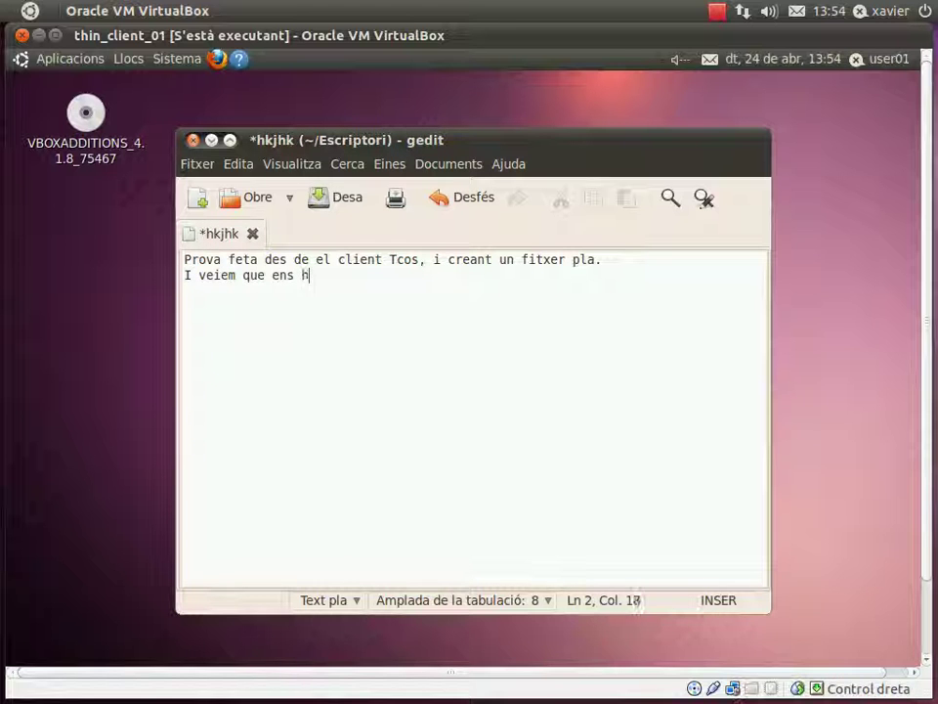
key(BackSpace)
key(BackSpace)
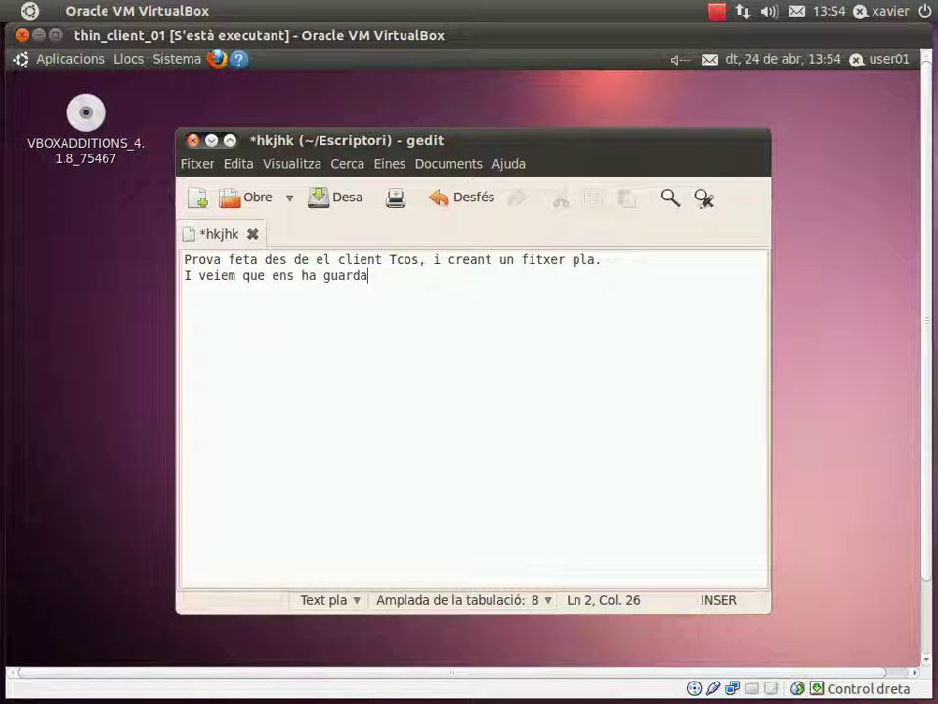
text(material)
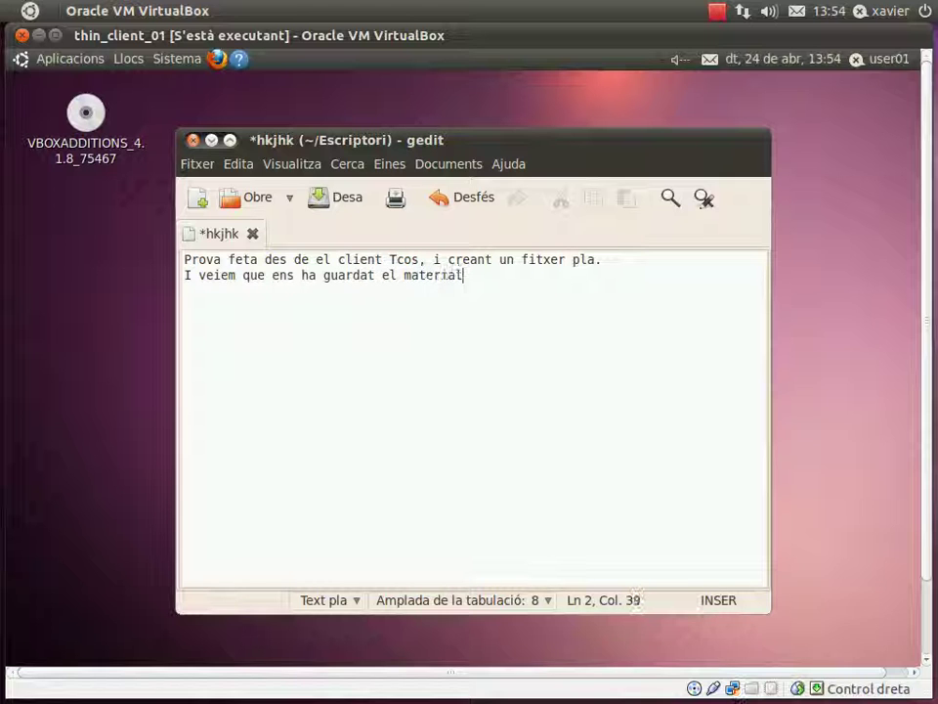
key(BackSpace)
key(BackSpace)
key(BackSpace)
key(BackSpace)
key(BackSpace)
key(BackSpace)
key(BackSpace)
text(fitxer creat a tr)
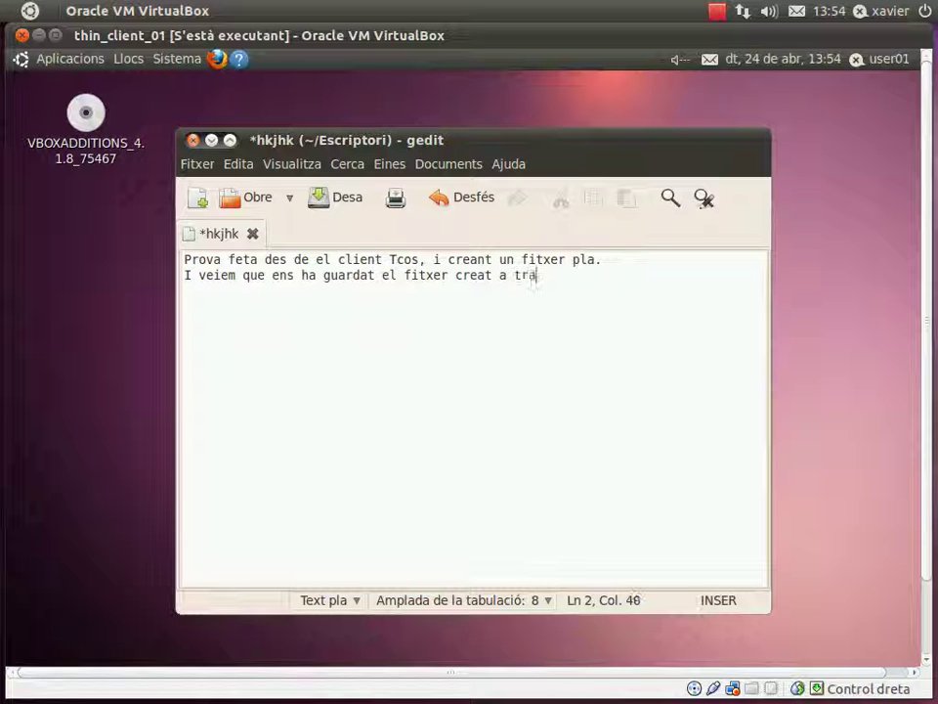
text(avés del sistema)
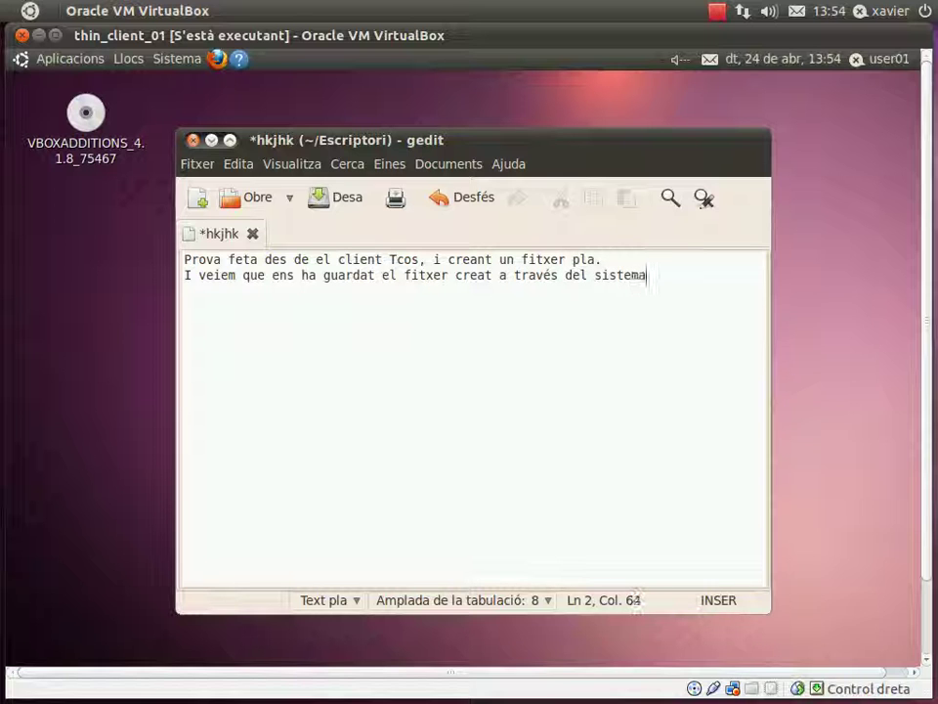
key(BackSpace)
text(, i )
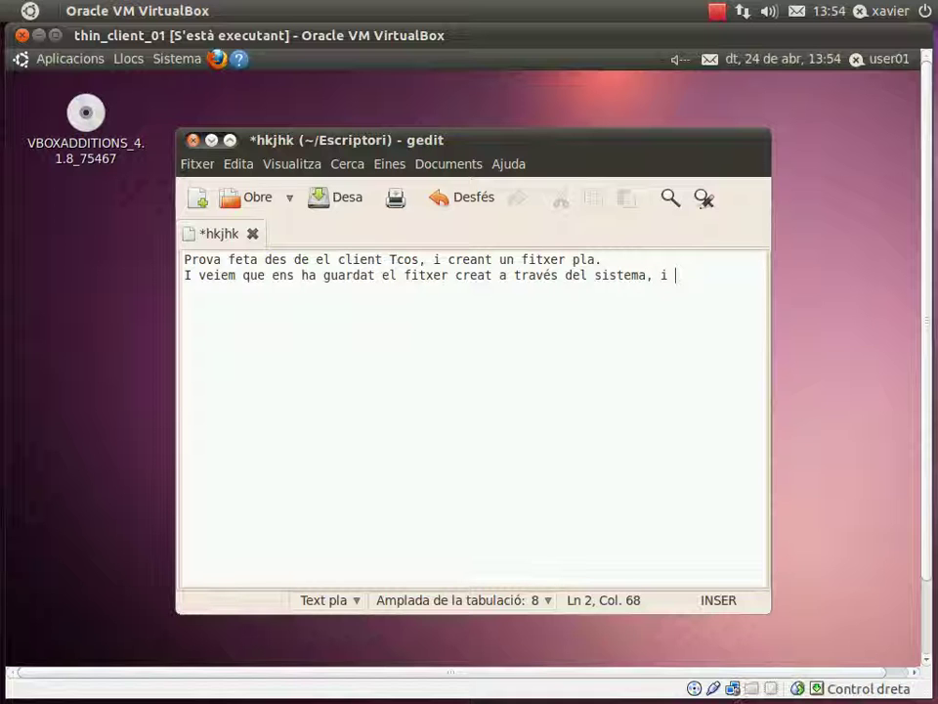
text(usuari)
key(Return)
text(escollit.)
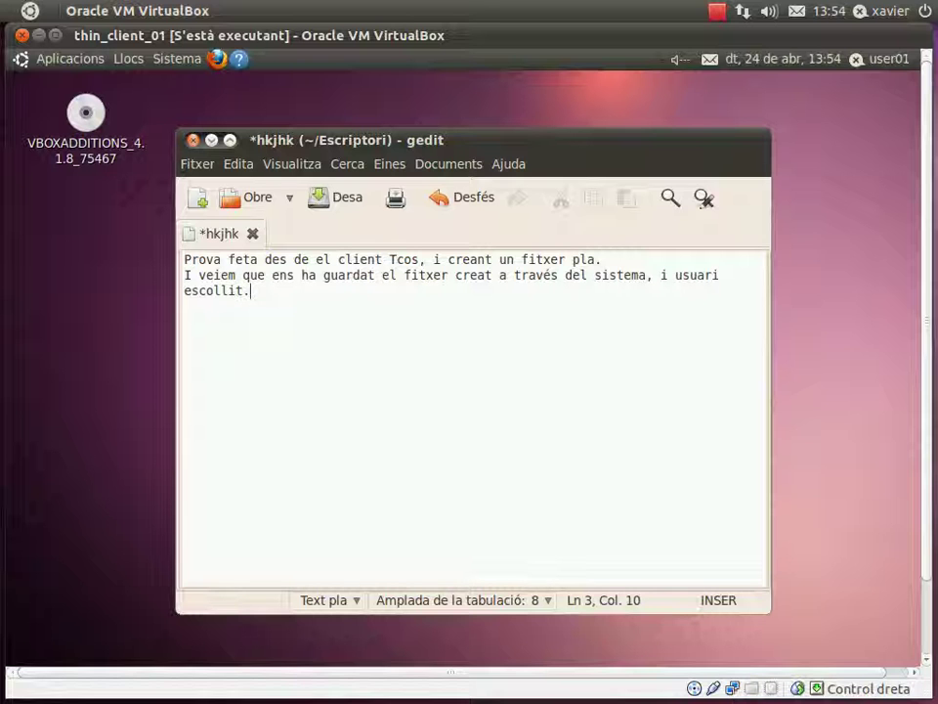
Save hkjhk and close gedit.
click(195, 165)
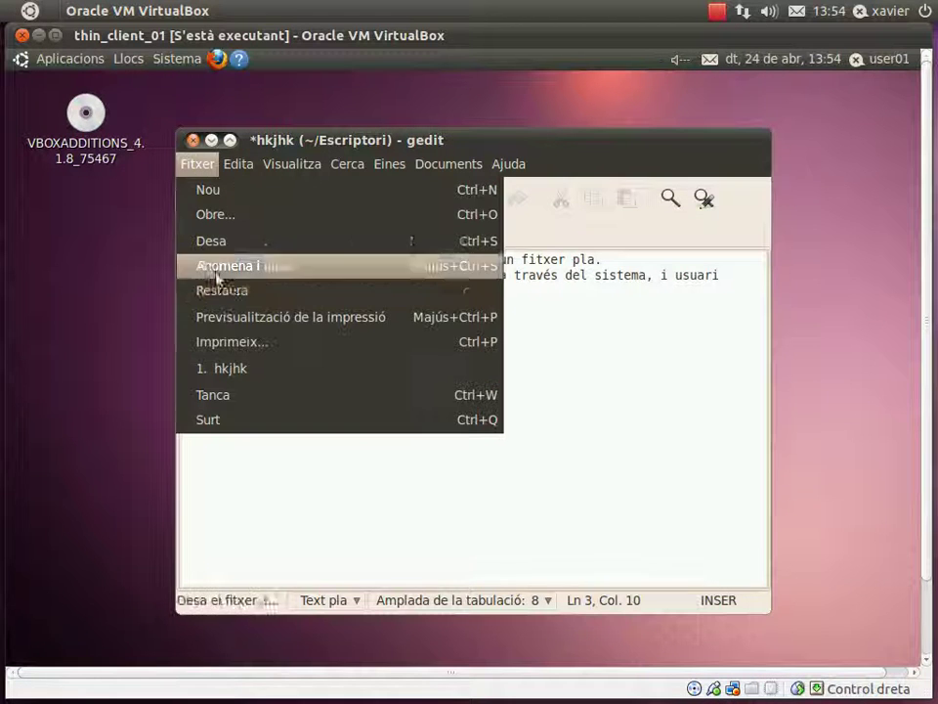
click(224, 245)
click(194, 141)
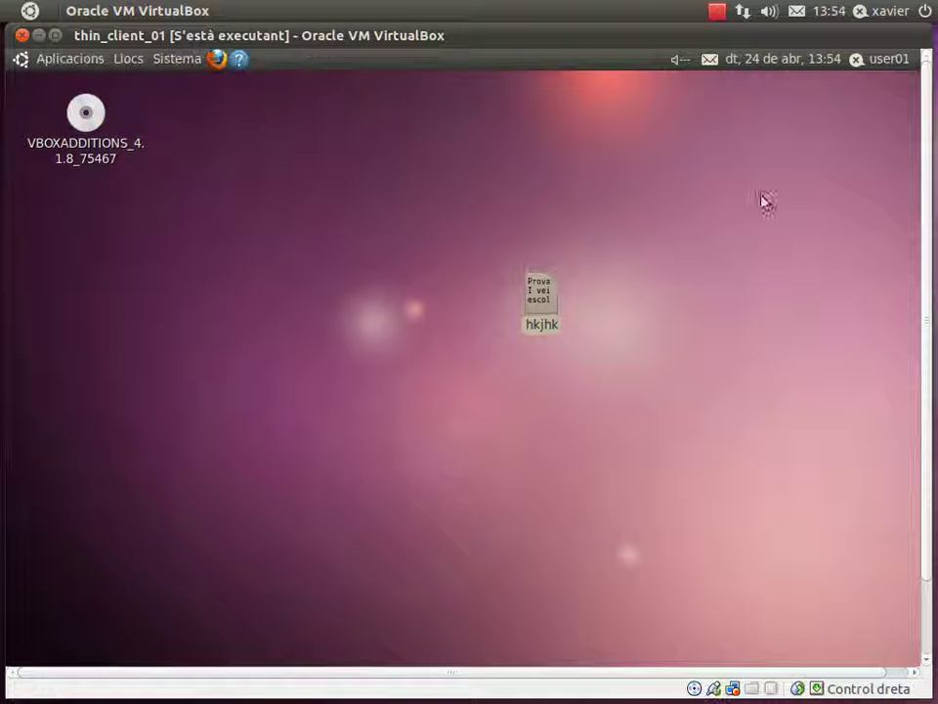
click(894, 63)
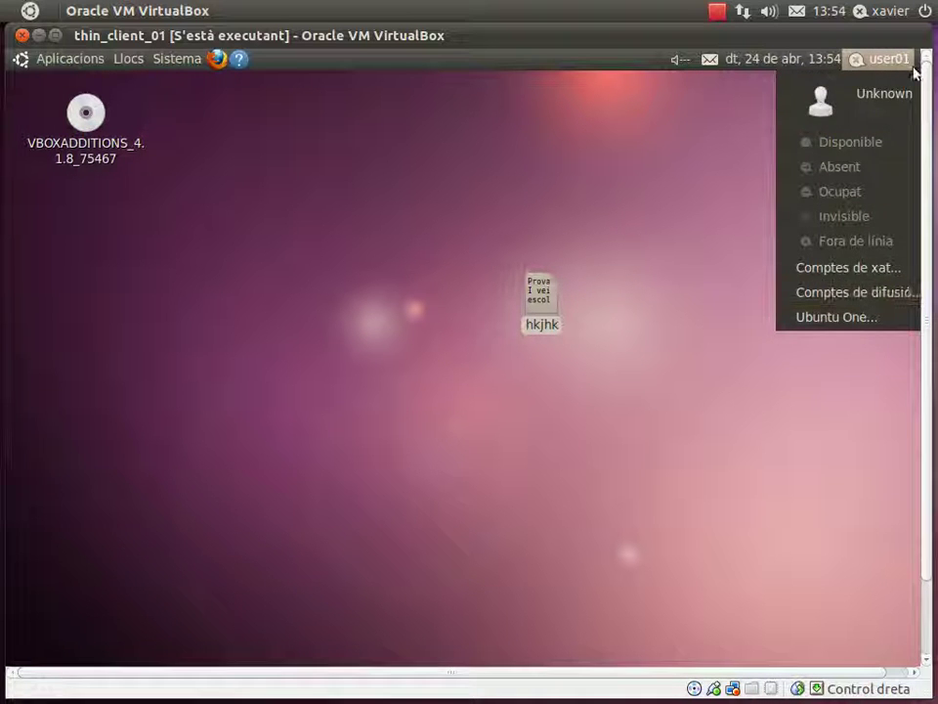
drag(820, 672, 841, 672)
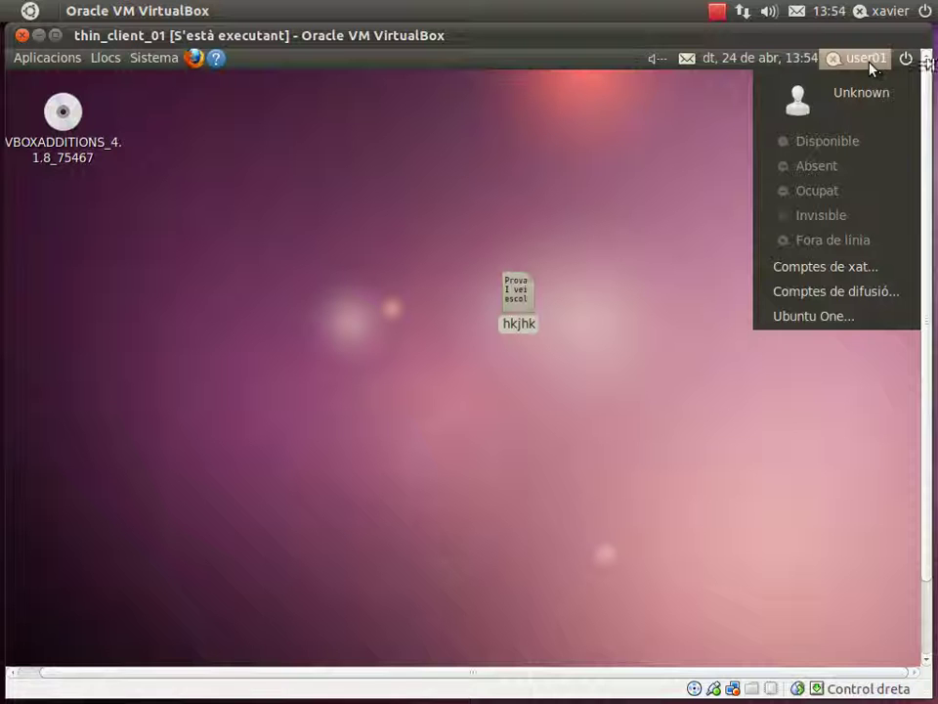
click(823, 450)
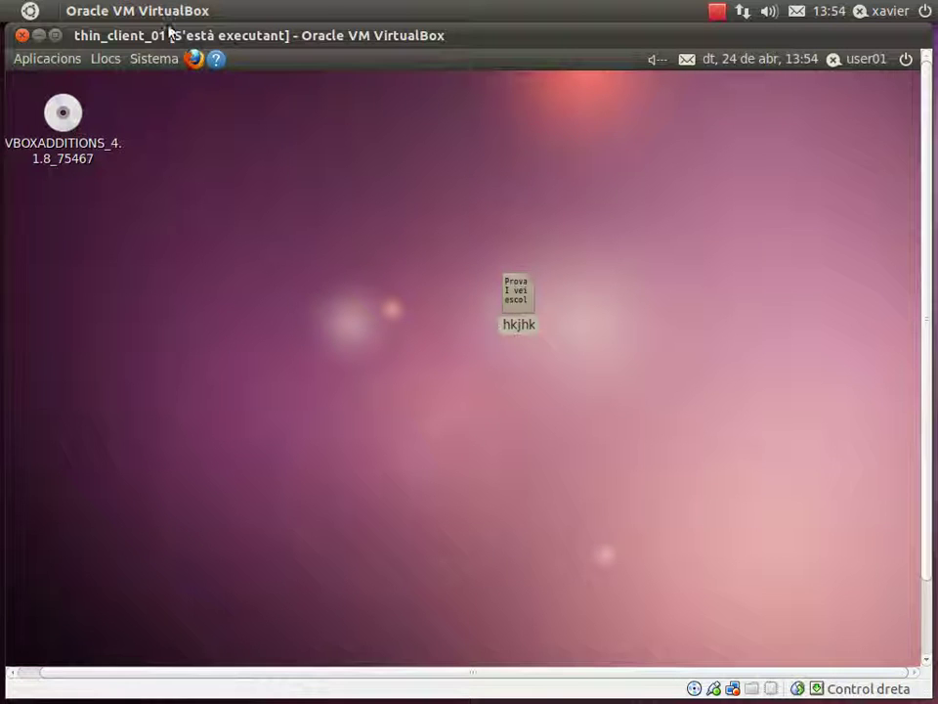
Power off thin_client_01 with Atura la màquina and bring the ubpc02 window forward.
click(22, 35)
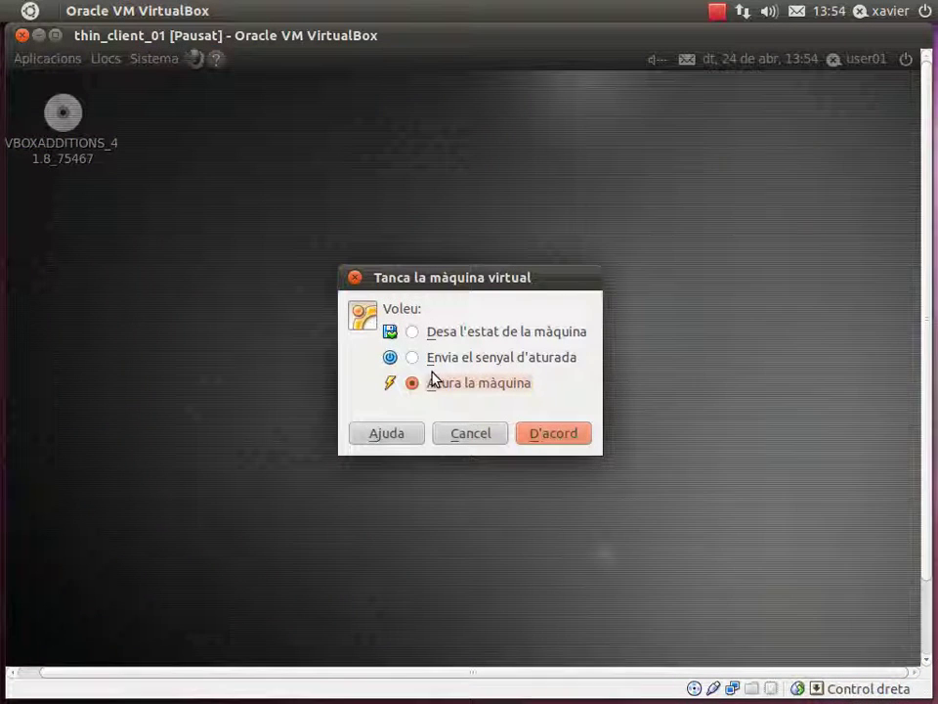
click(537, 433)
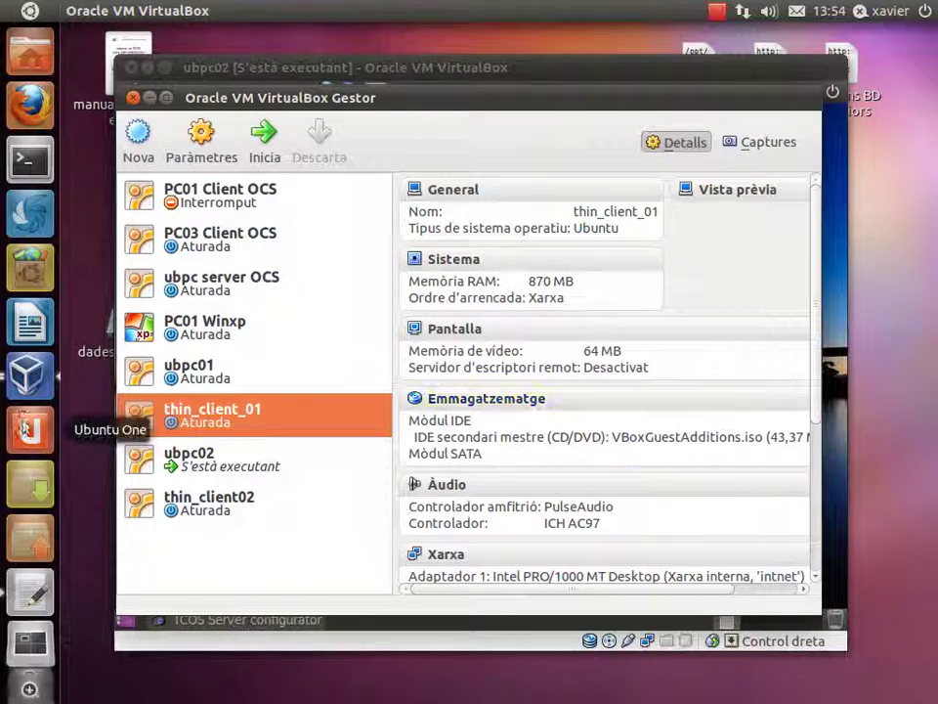
click(29, 381)
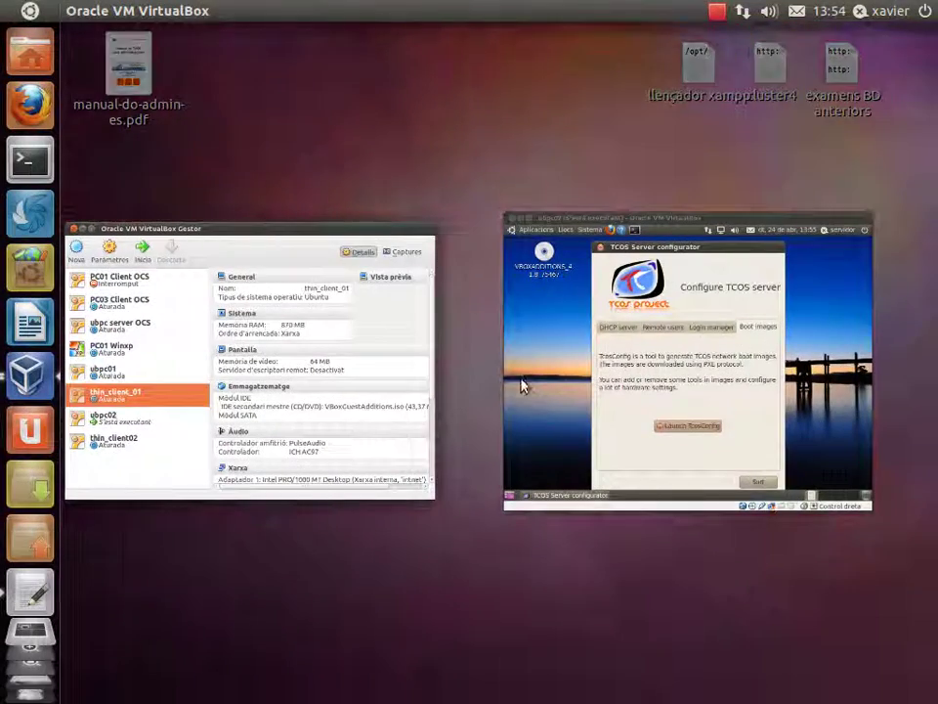
click(523, 384)
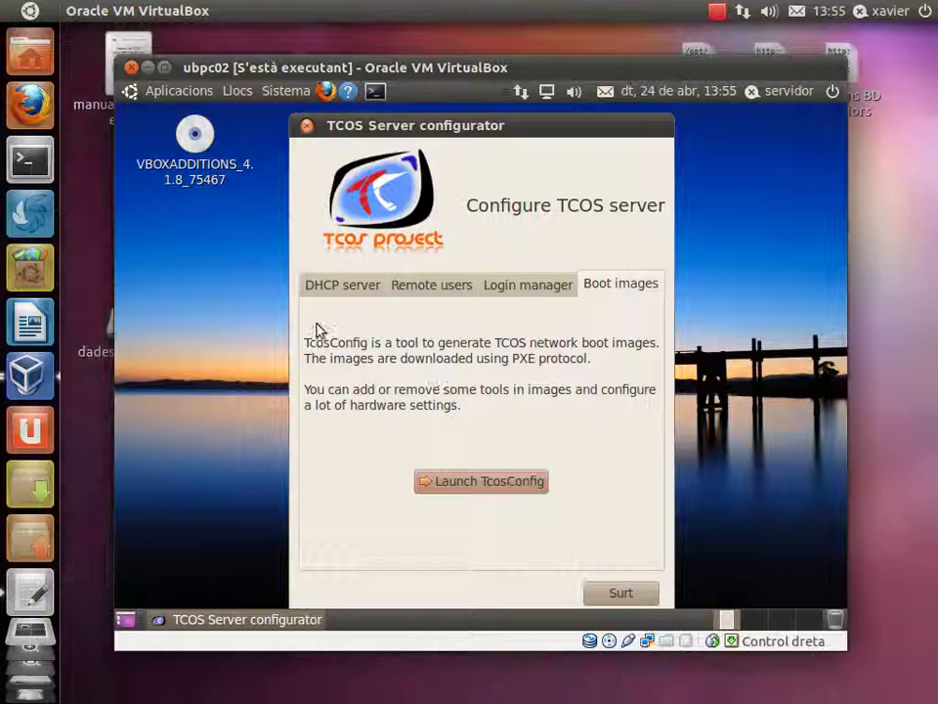